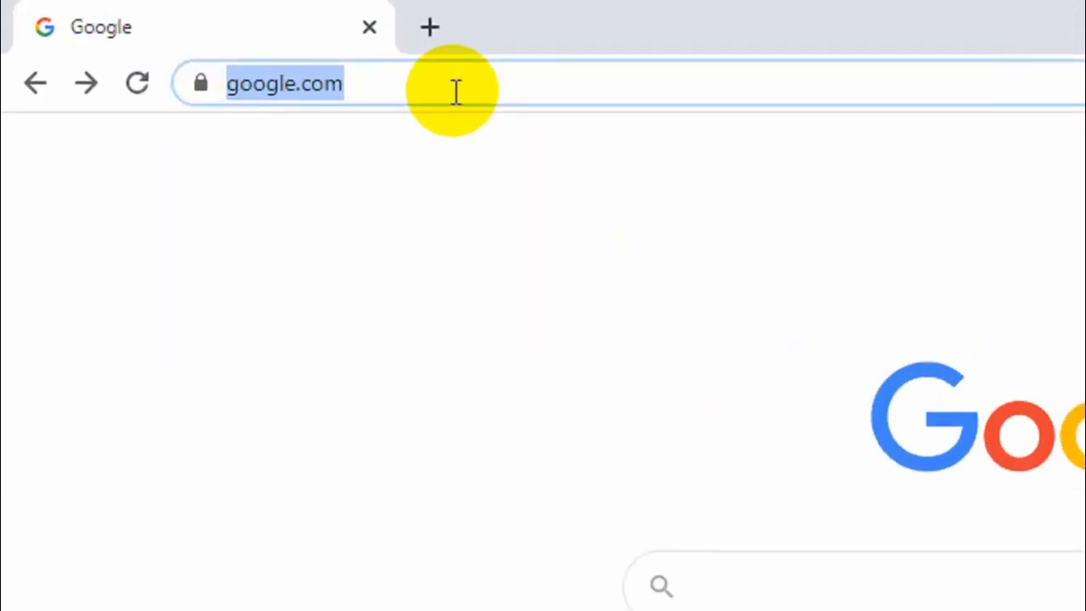
Load smartschool.lampungprov.go.id from Chrome's address bar.
{"action": "type", "text": "SMA"}
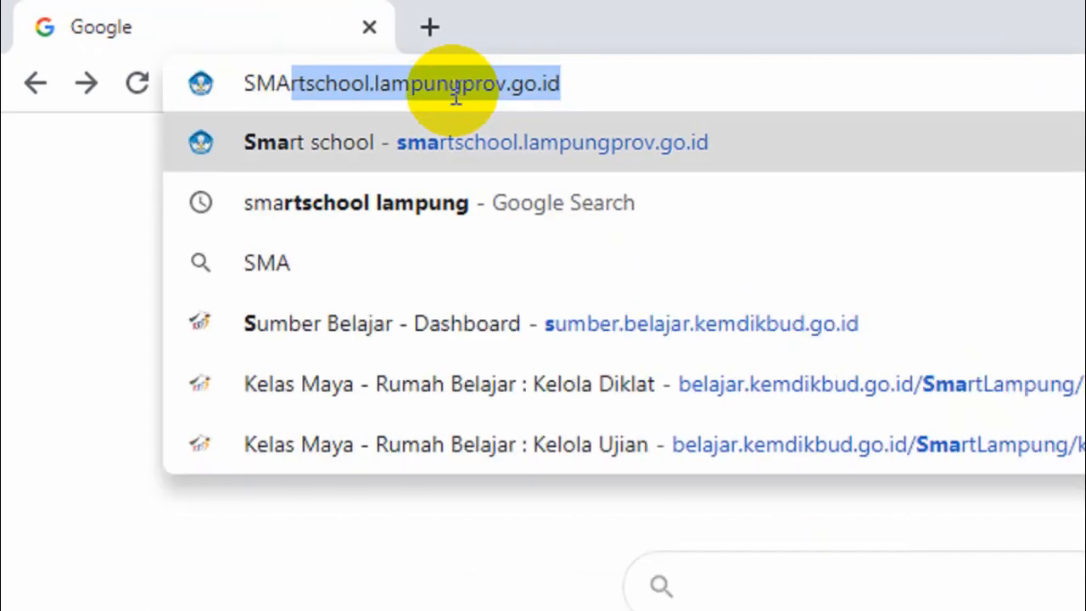
{"action": "type", "text": "RTSC"}
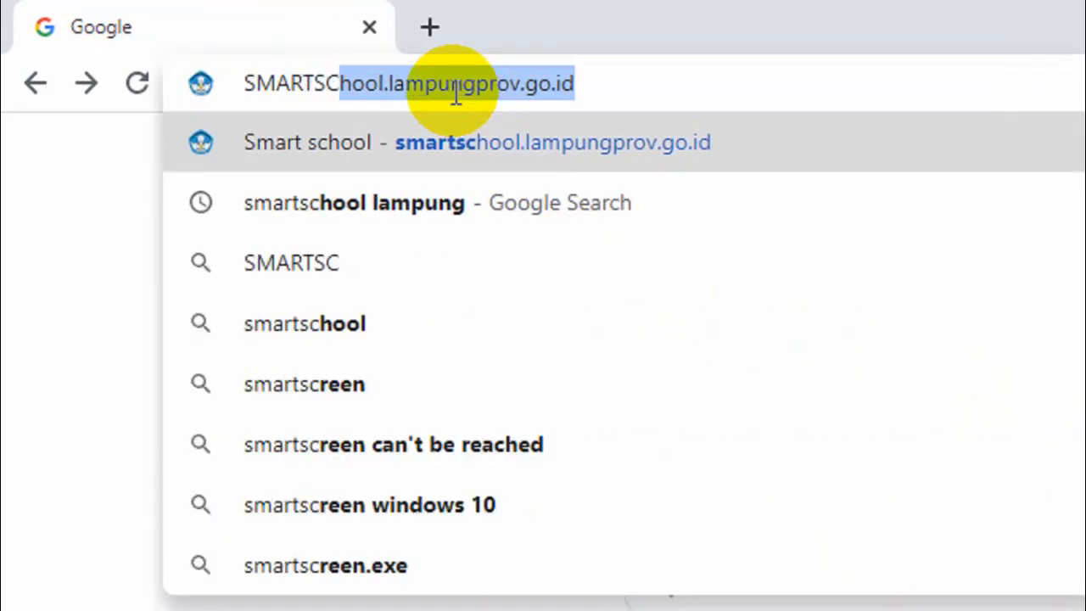
{"action": "type", "text": "HOOL.LA"}
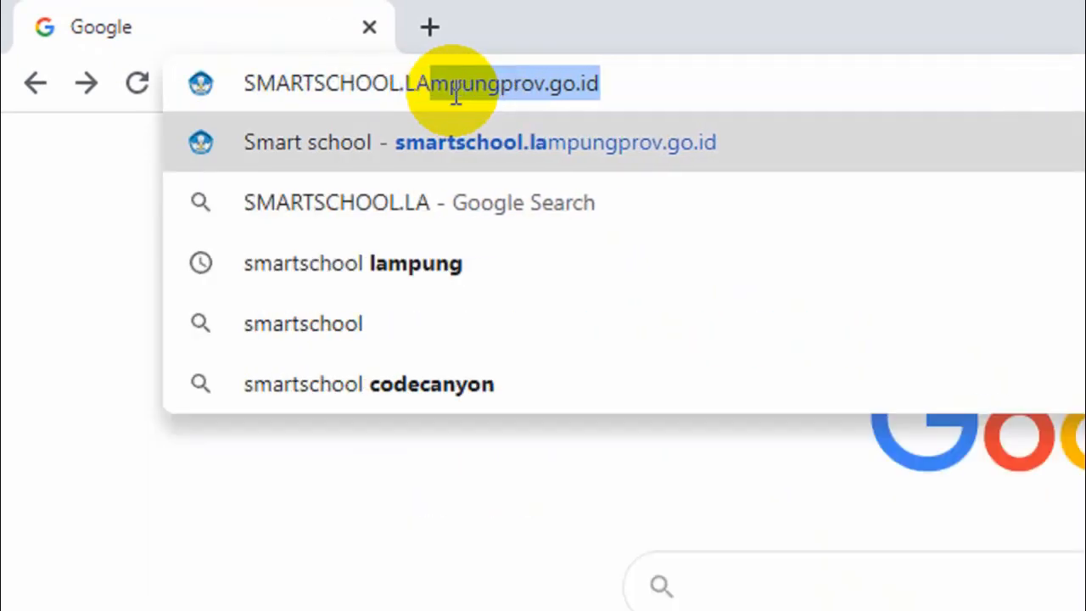
{"action": "type", "text": "MPUNG"}
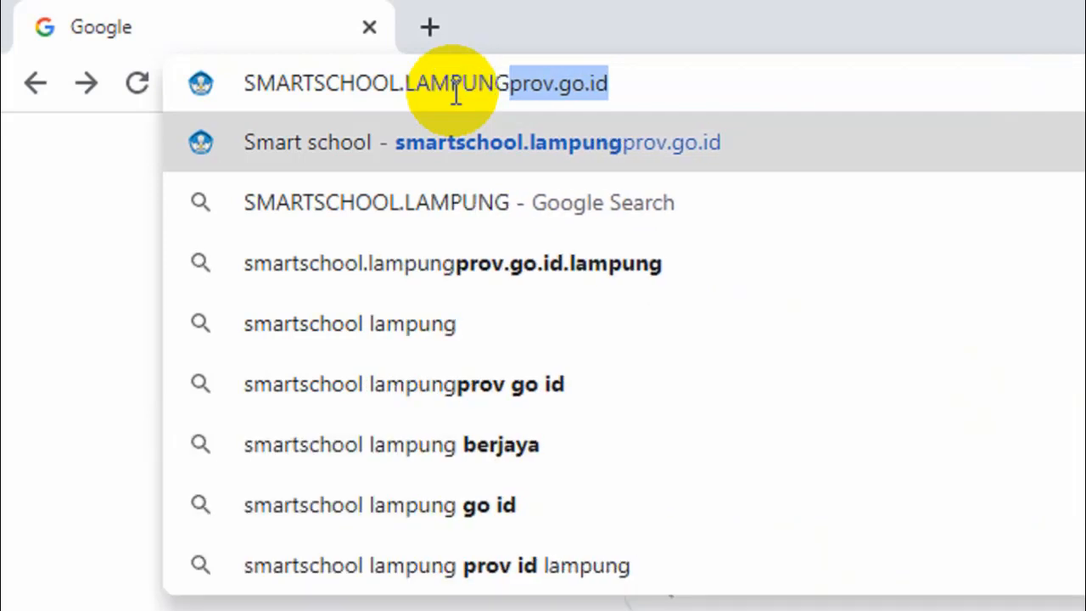
{"action": "type", "text": "PROV."}
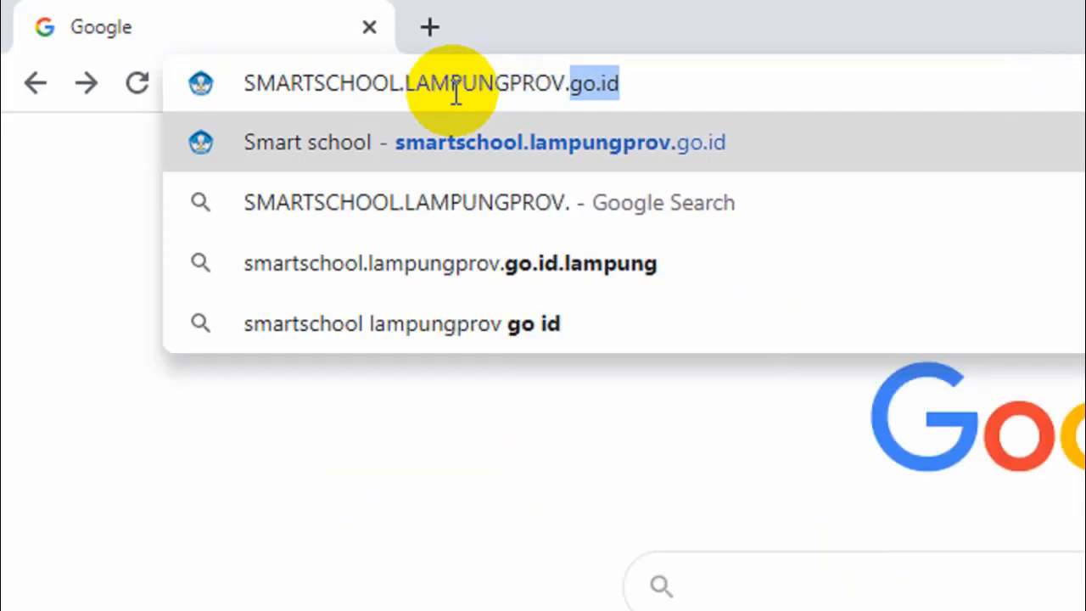
{"action": "type", "text": "GO.ID"}
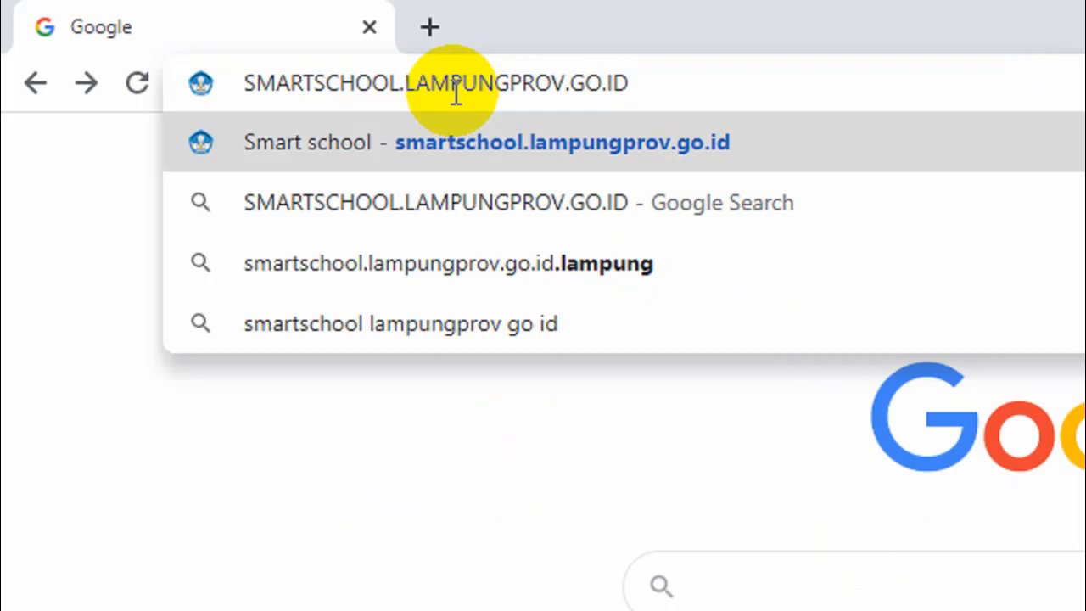
{"action": "key", "text": "Return"}
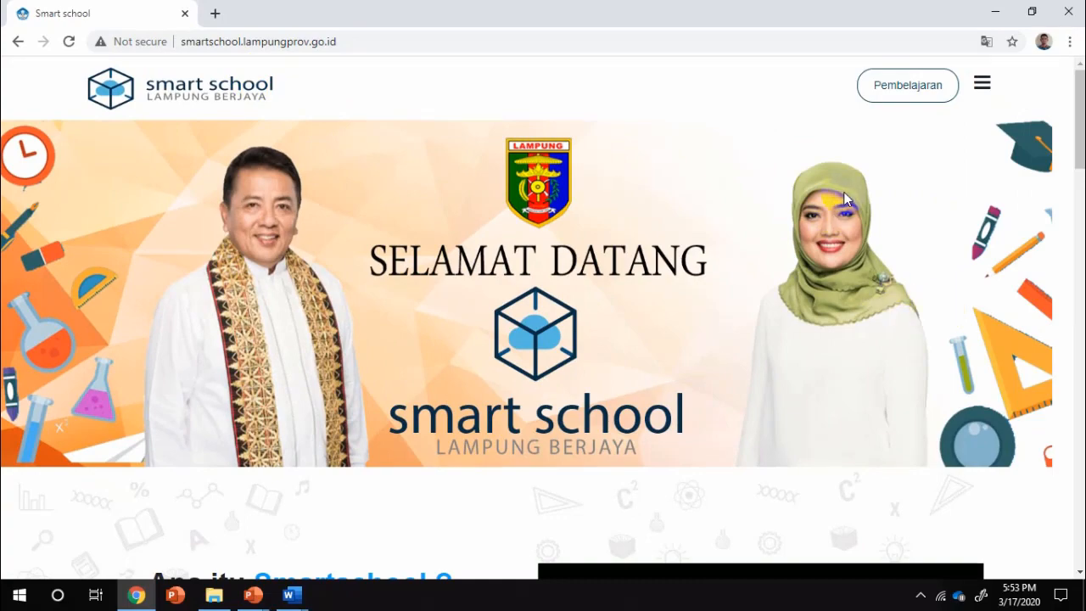
Scroll to FITUR SMART SCHOOL and open Kelas Digital in a new tab.
{"action": "scroll", "coordinate": [843, 192], "scroll_direction": "down", "scroll_amount": 1}
{"action": "scroll", "coordinate": [843, 191], "scroll_direction": "down", "scroll_amount": 10}
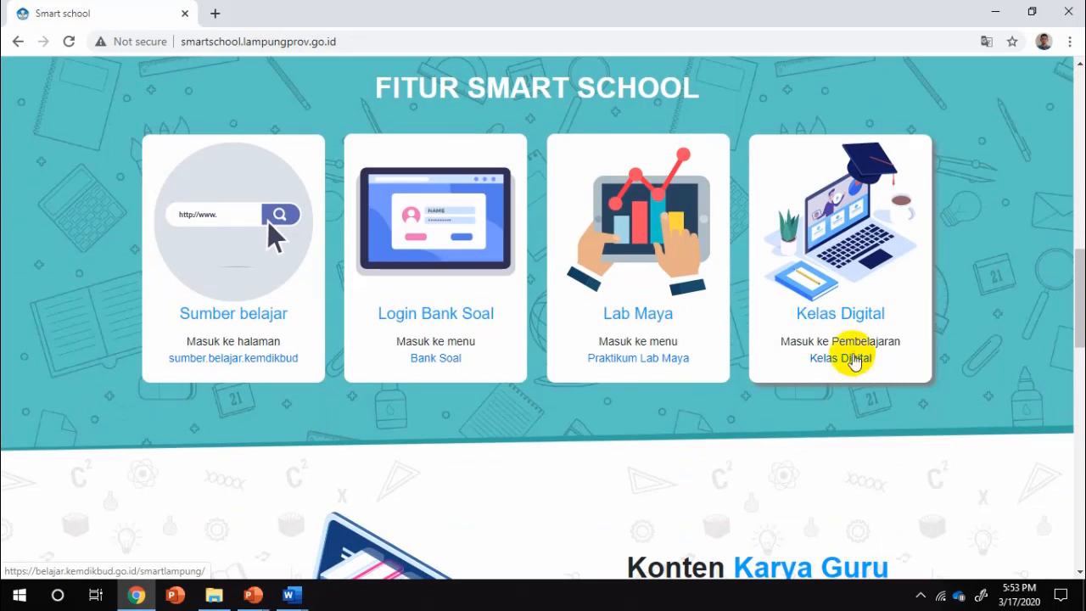
{"action": "left_click", "coordinate": [854, 359]}
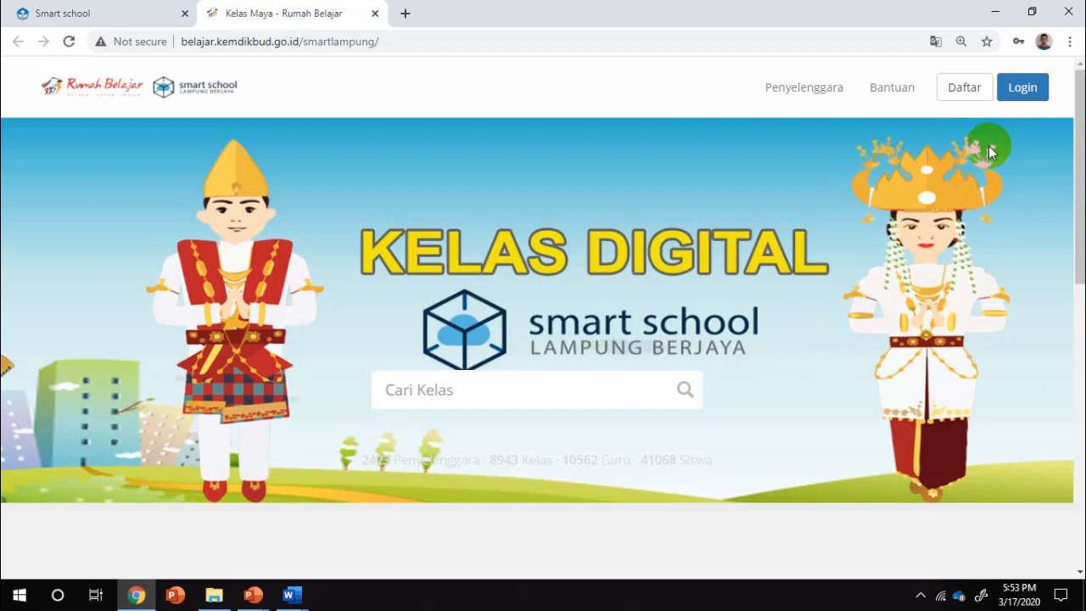
Sign in with the saved teacher username and password via Masuk.
{"action": "left_click", "coordinate": [1020, 89]}
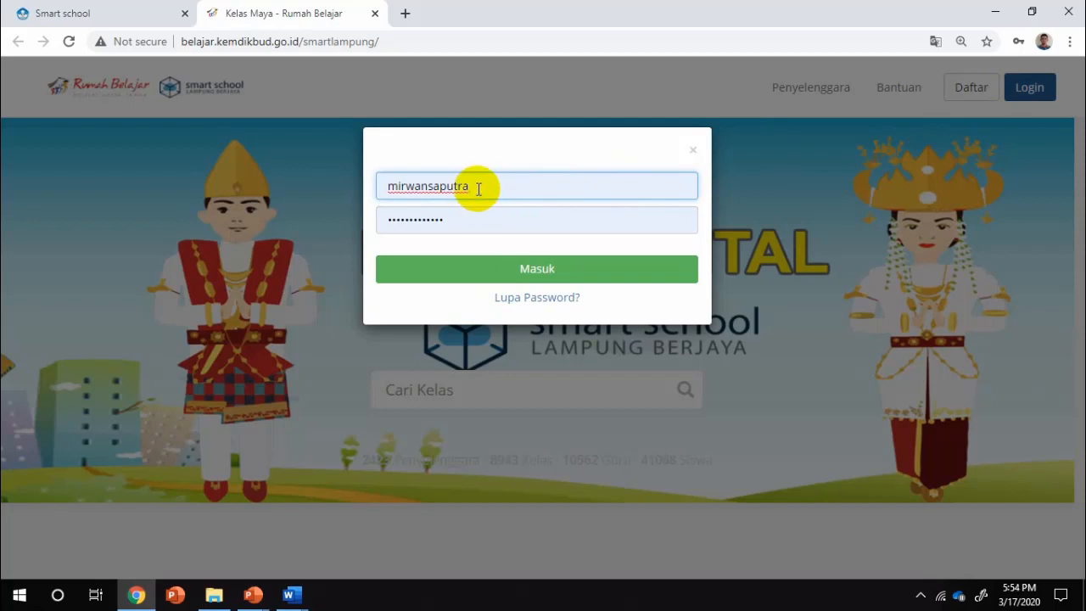
{"action": "left_click", "coordinate": [468, 223]}
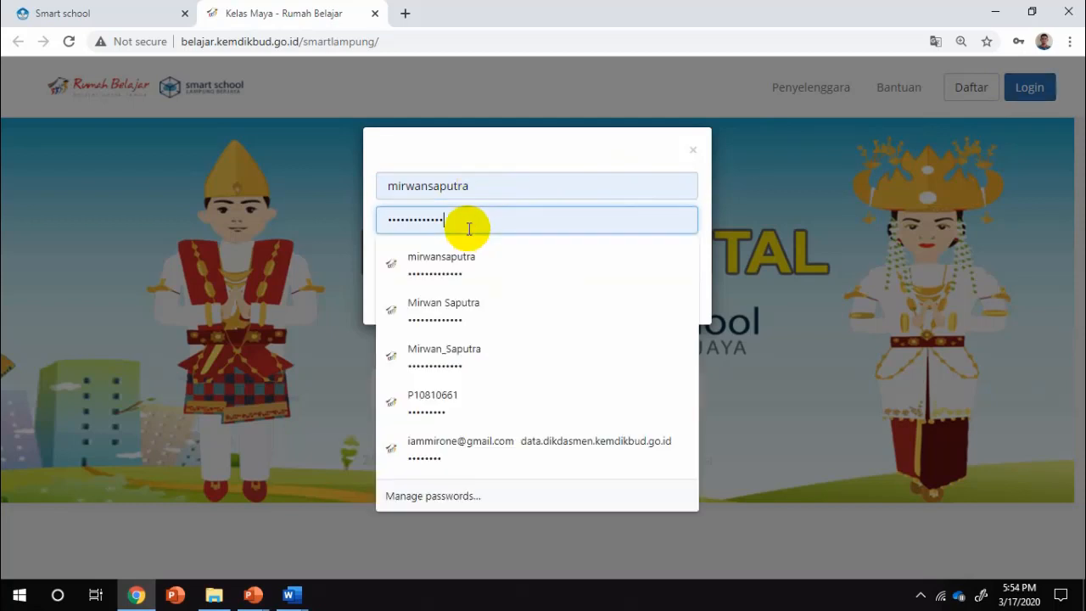
{"action": "left_click", "coordinate": [674, 241]}
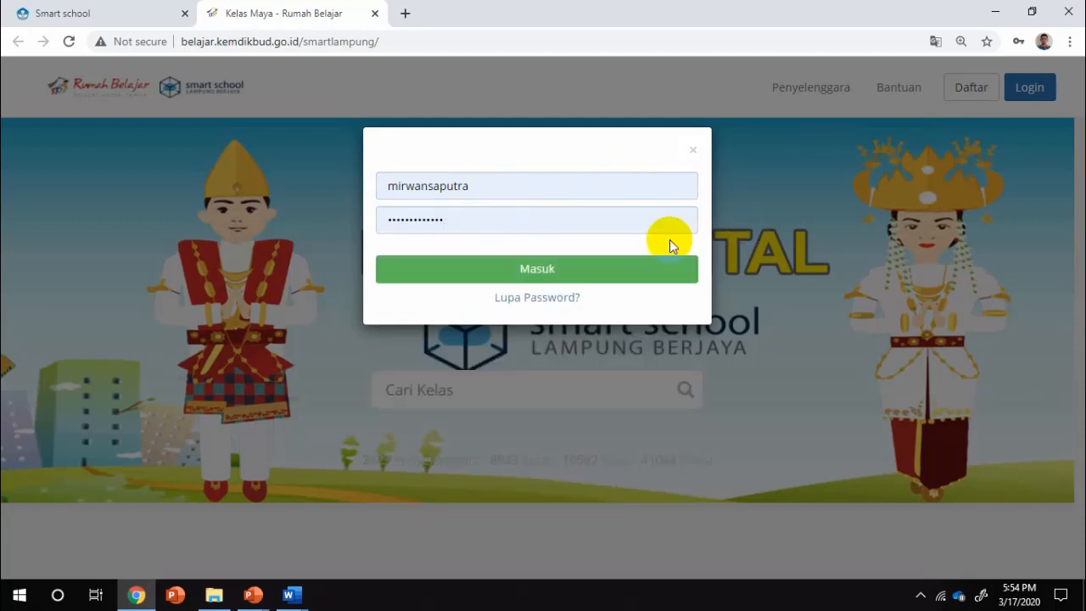
{"action": "left_click", "coordinate": [606, 268]}
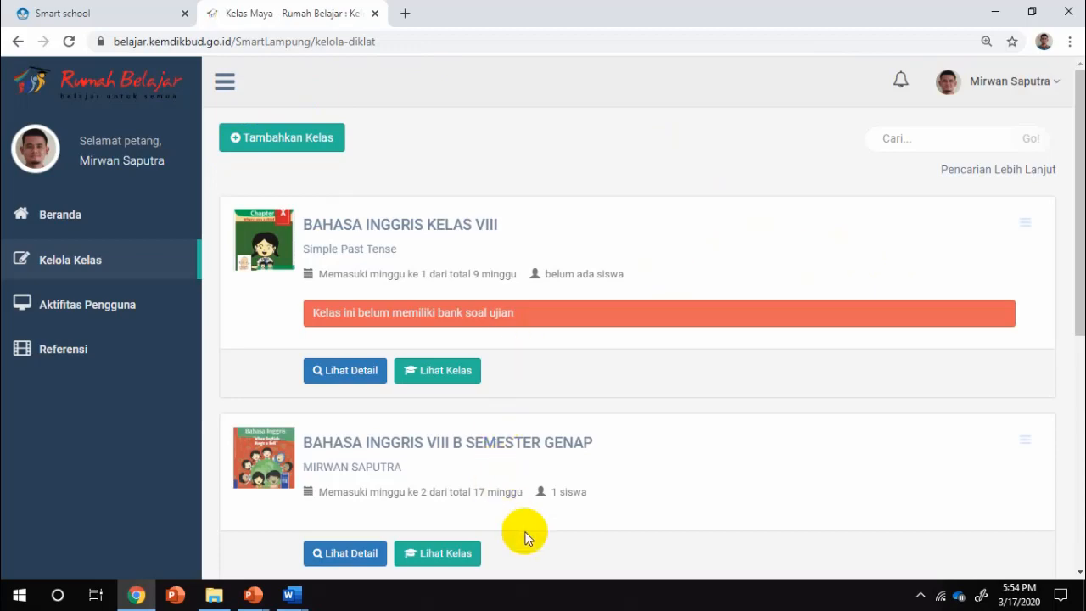
Open Lihat Detail on the BAHASA INGGRIS KELAS VIII class card.
{"action": "scroll", "coordinate": [769, 435], "scroll_direction": "down", "scroll_amount": 5}
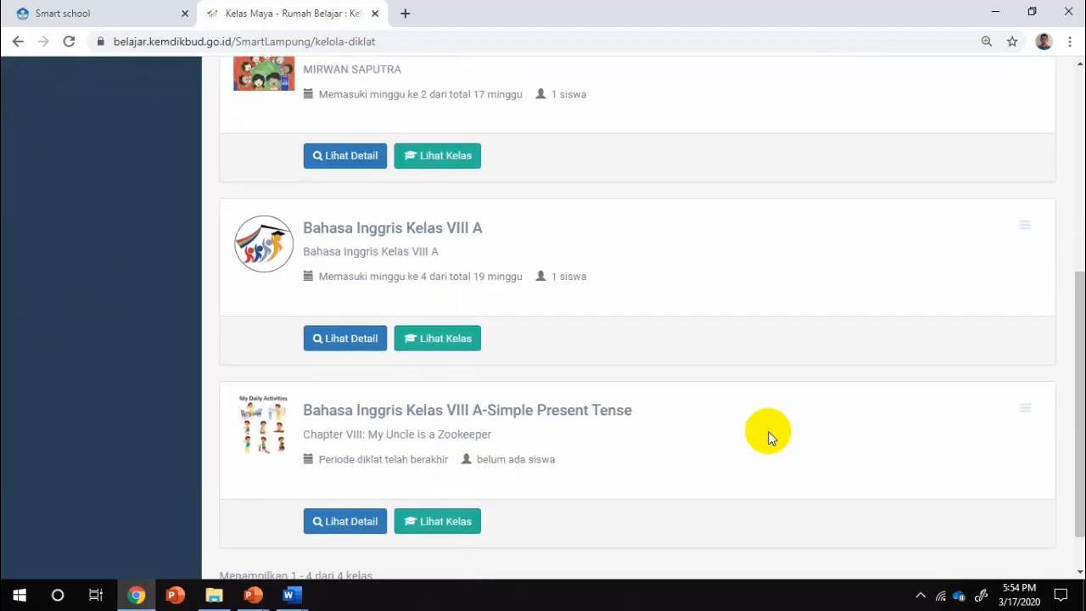
{"action": "scroll", "coordinate": [768, 436], "scroll_direction": "up", "scroll_amount": 5}
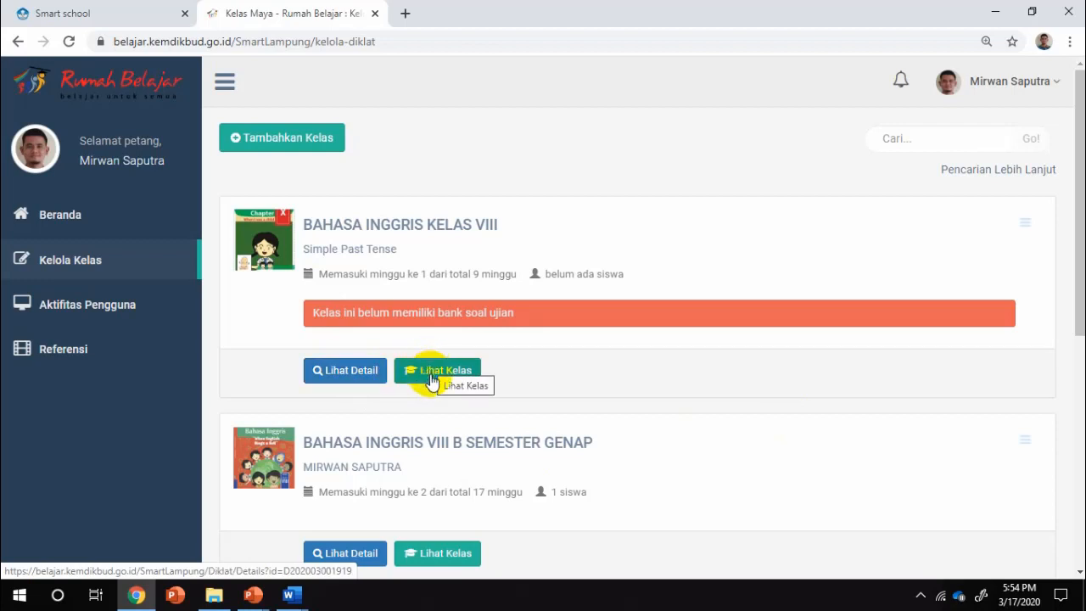
{"action": "left_click", "coordinate": [348, 378]}
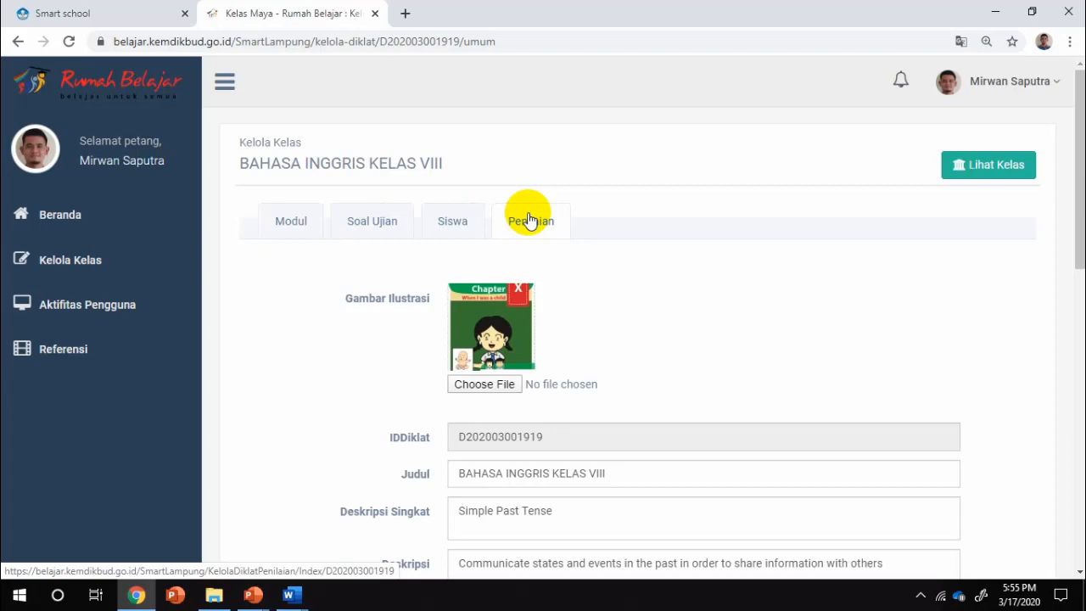
Switch to the Modul tab and browse Modul 1 and Modul 2: Simple Past Tense.
{"action": "left_click", "coordinate": [287, 226]}
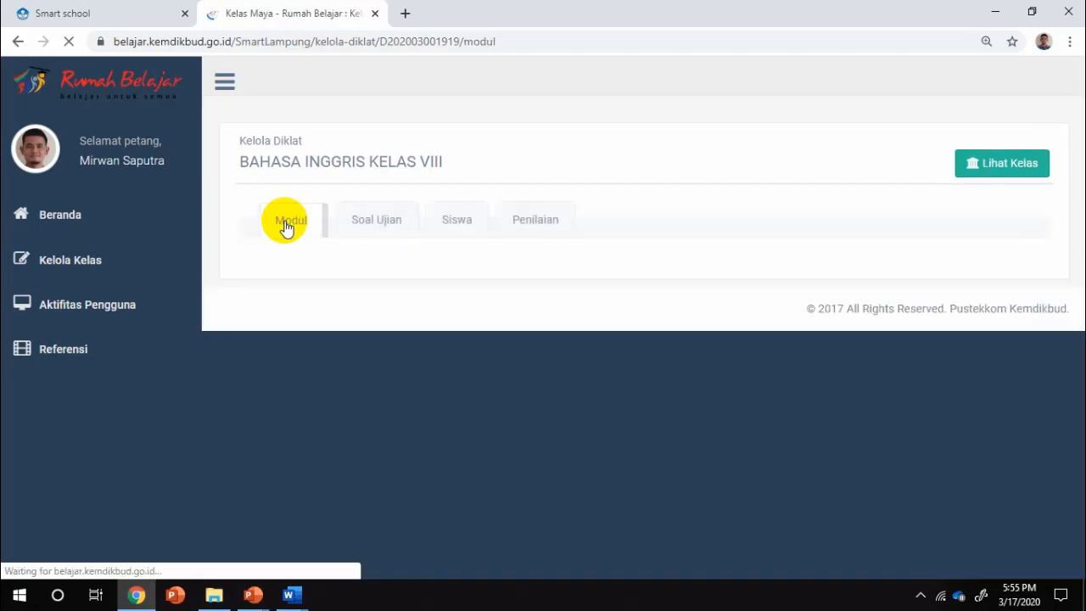
{"action": "scroll", "coordinate": [695, 291], "scroll_direction": "down", "scroll_amount": 2}
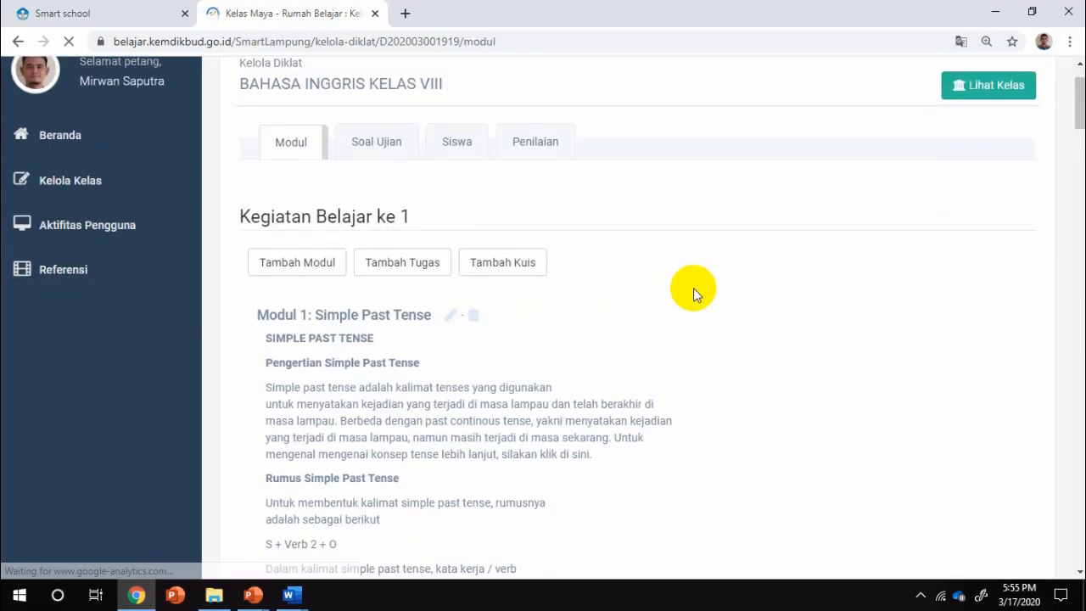
{"action": "scroll", "coordinate": [693, 287], "scroll_direction": "down", "scroll_amount": 1}
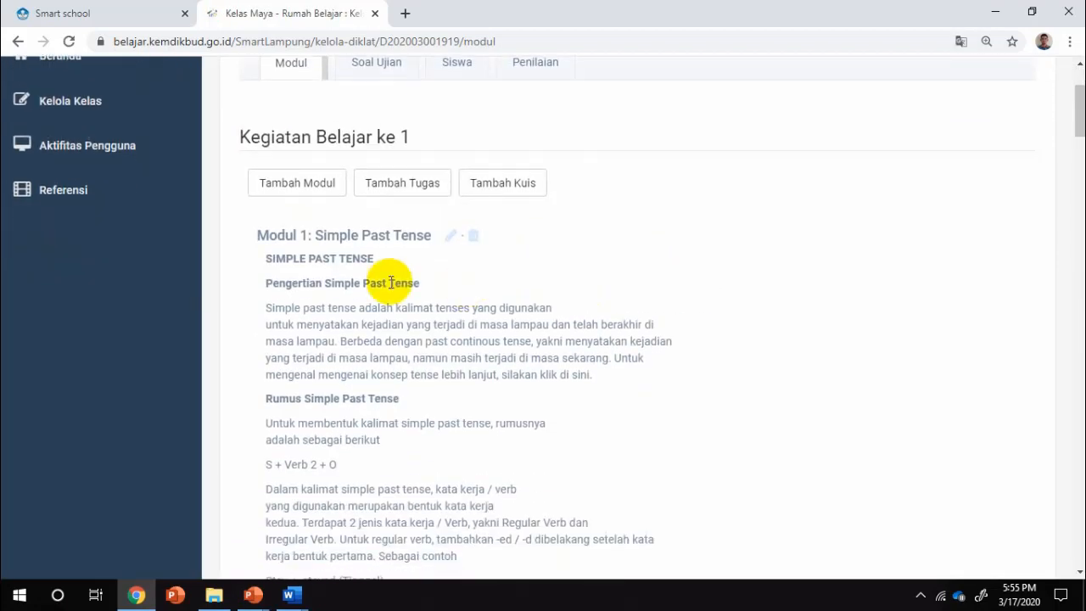
{"action": "scroll", "coordinate": [392, 321], "scroll_direction": "down", "scroll_amount": 5}
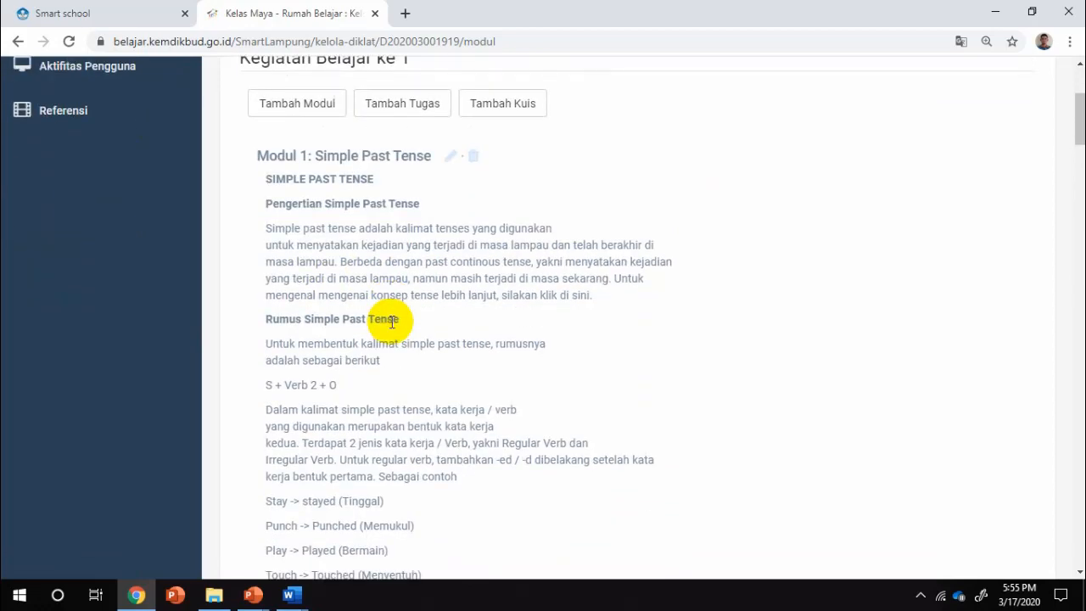
{"action": "scroll", "coordinate": [390, 327], "scroll_direction": "down", "scroll_amount": 7}
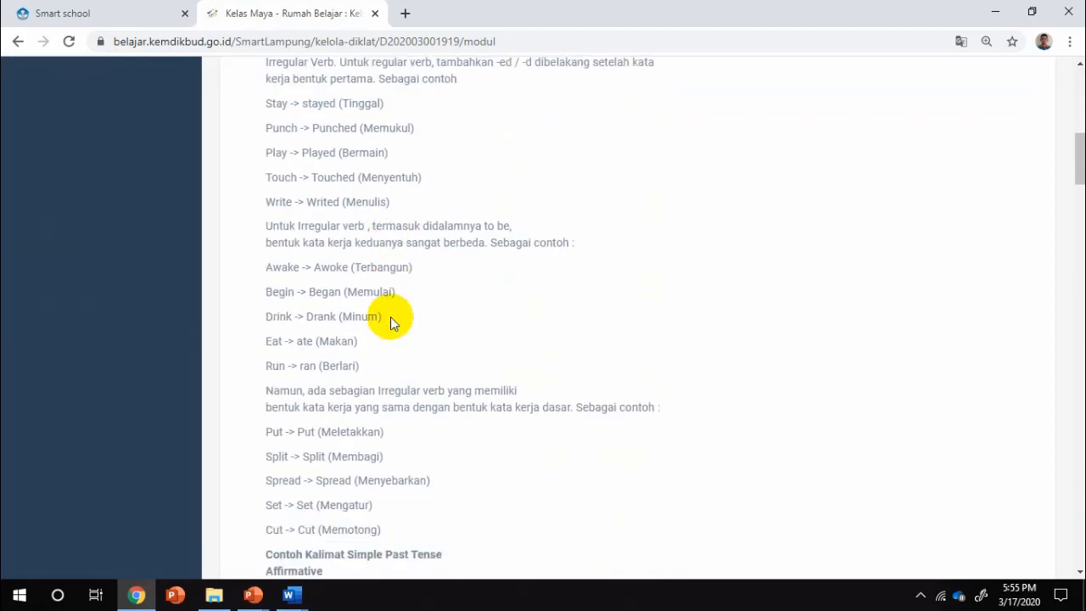
{"action": "scroll", "coordinate": [390, 318], "scroll_direction": "down", "scroll_amount": 9}
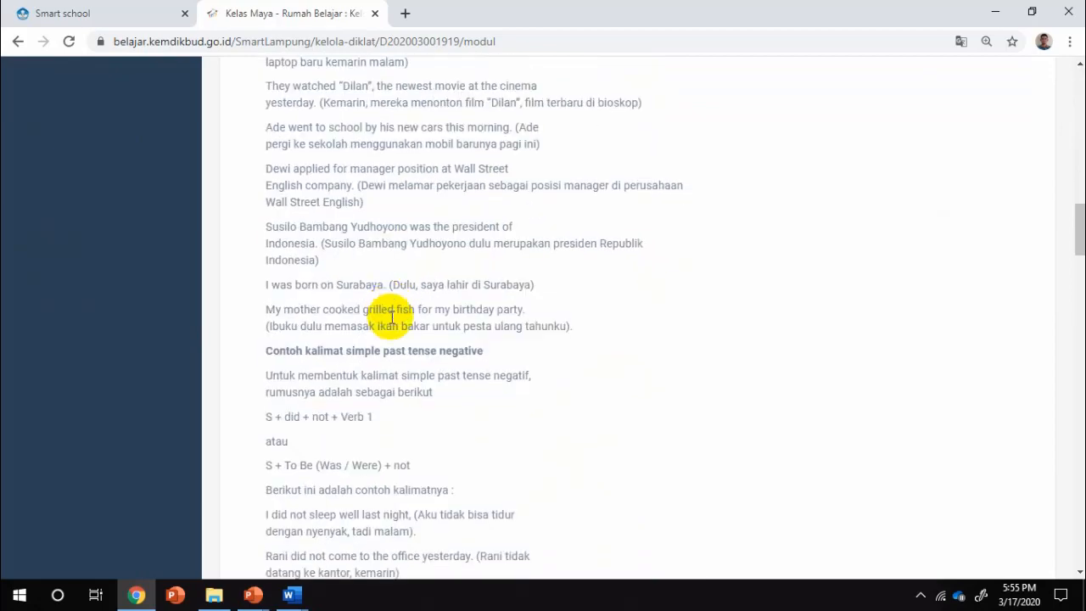
{"action": "scroll", "coordinate": [390, 322], "scroll_direction": "down", "scroll_amount": 8}
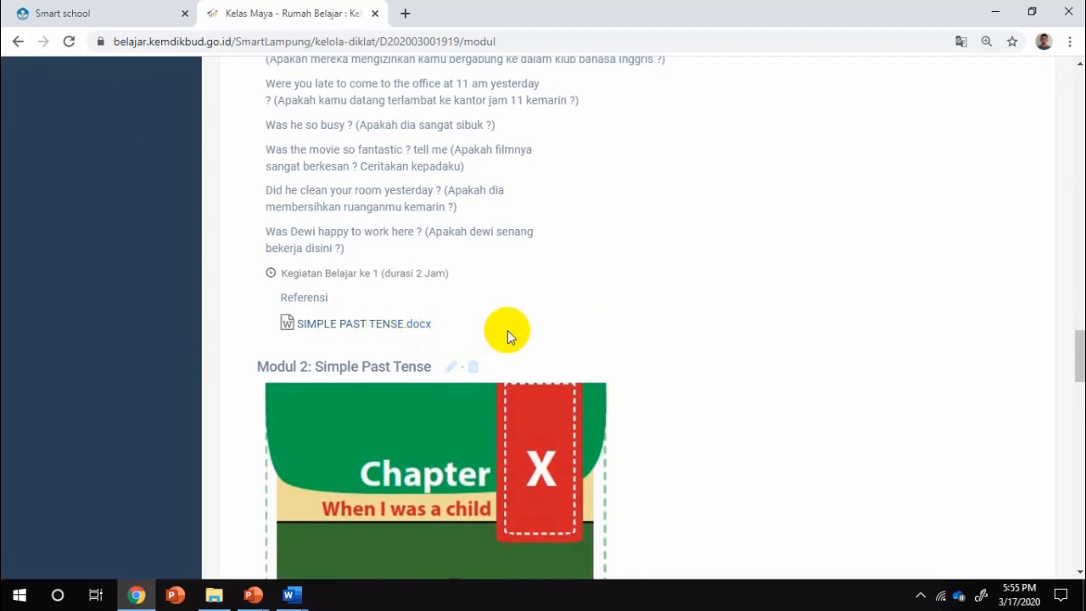
{"action": "scroll", "coordinate": [508, 335], "scroll_direction": "down", "scroll_amount": 6}
{"action": "scroll", "coordinate": [508, 335], "scroll_direction": "down", "scroll_amount": 2}
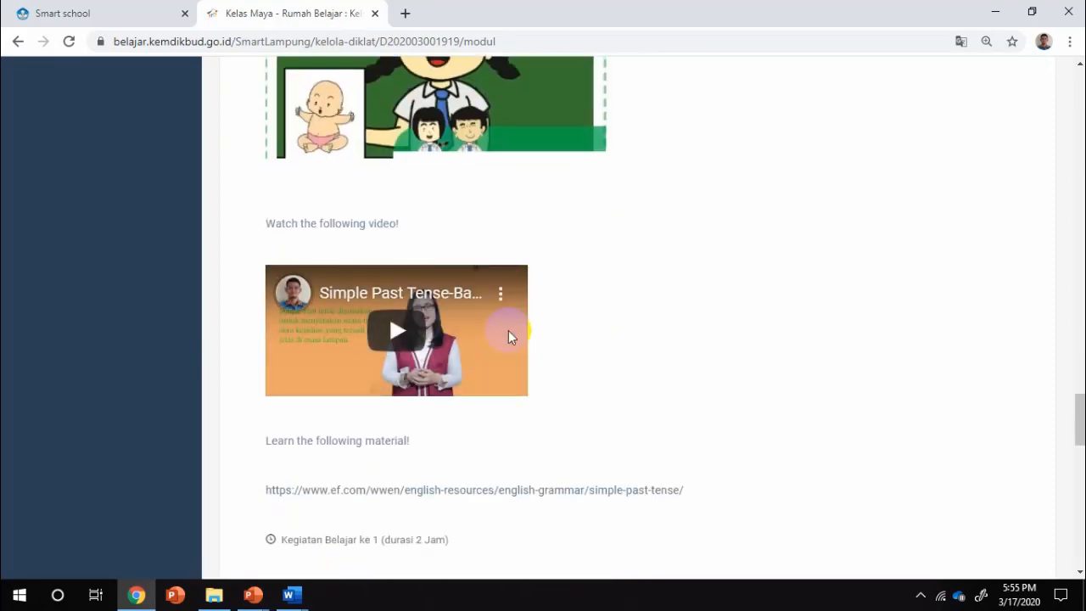
{"action": "scroll", "coordinate": [594, 287], "scroll_direction": "up", "scroll_amount": 20}
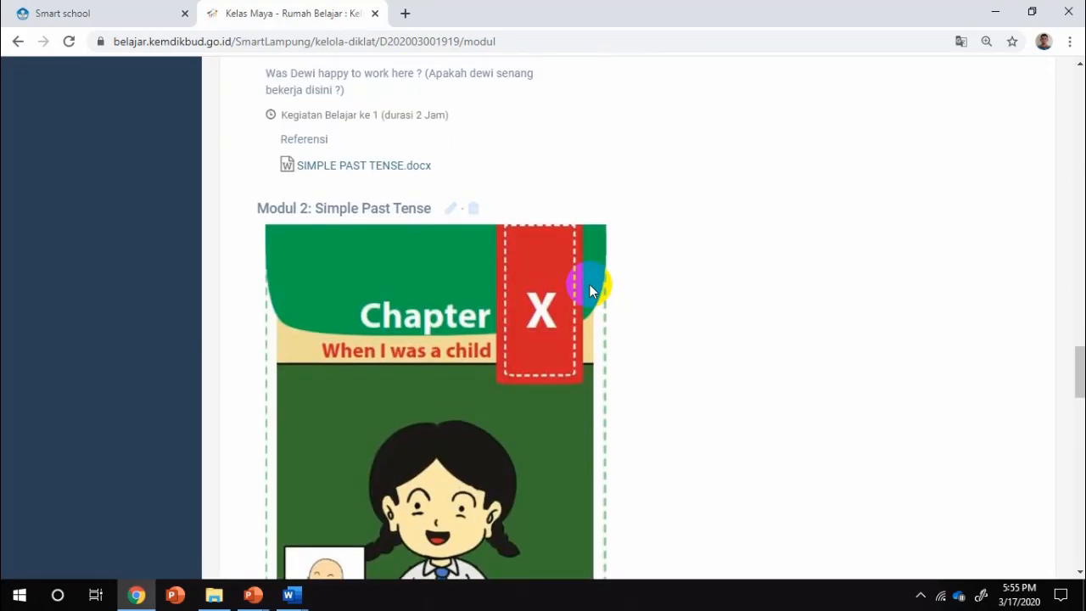
{"action": "scroll", "coordinate": [592, 285], "scroll_direction": "up", "scroll_amount": 15}
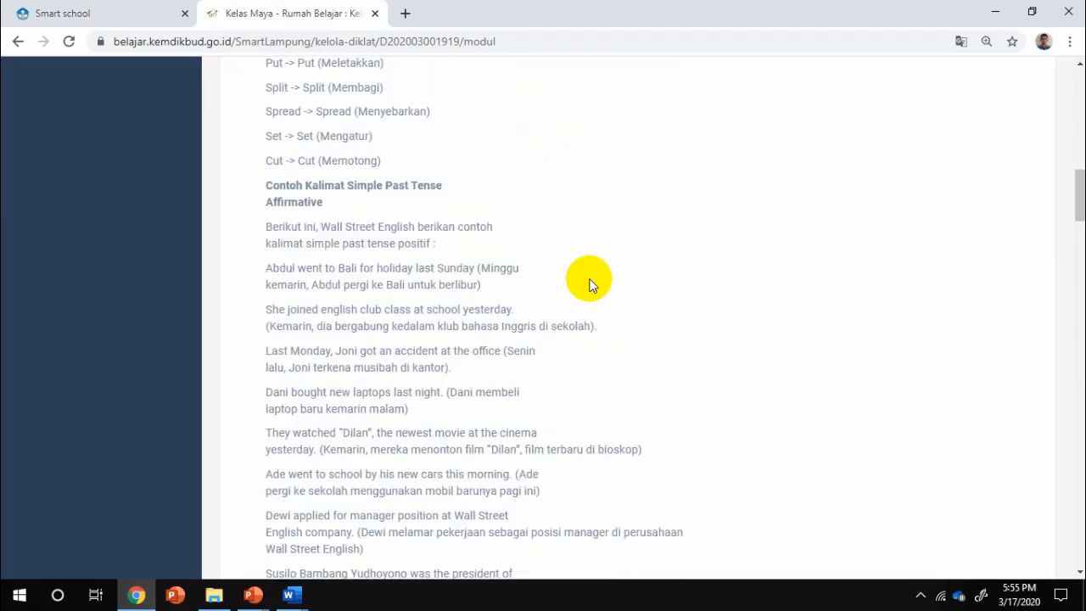
{"action": "scroll", "coordinate": [577, 176], "scroll_direction": "up", "scroll_amount": 3}
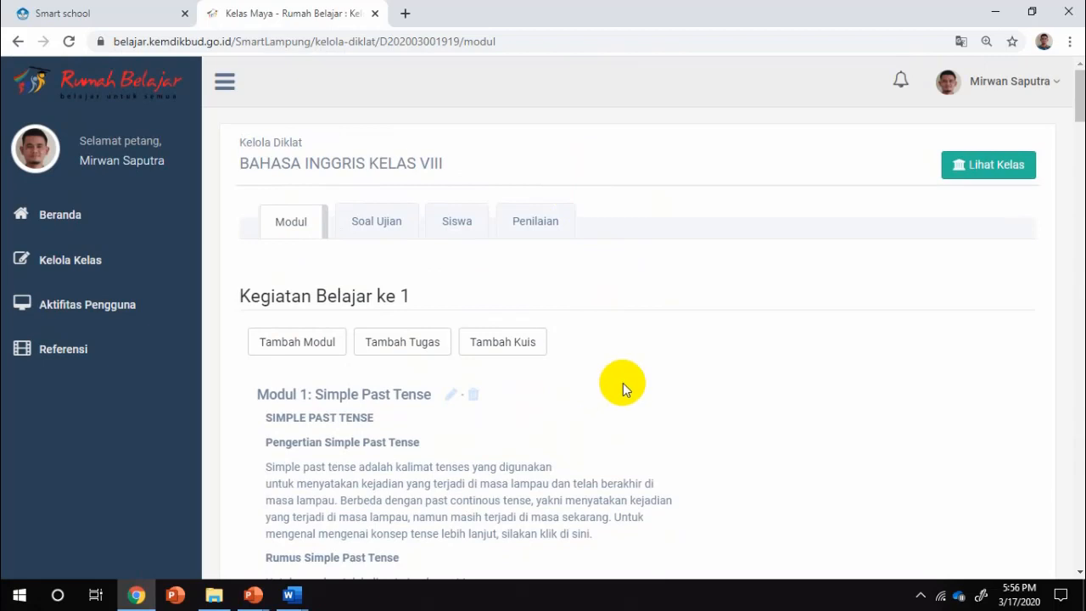
{"action": "scroll", "coordinate": [622, 383], "scroll_direction": "down", "scroll_amount": 1}
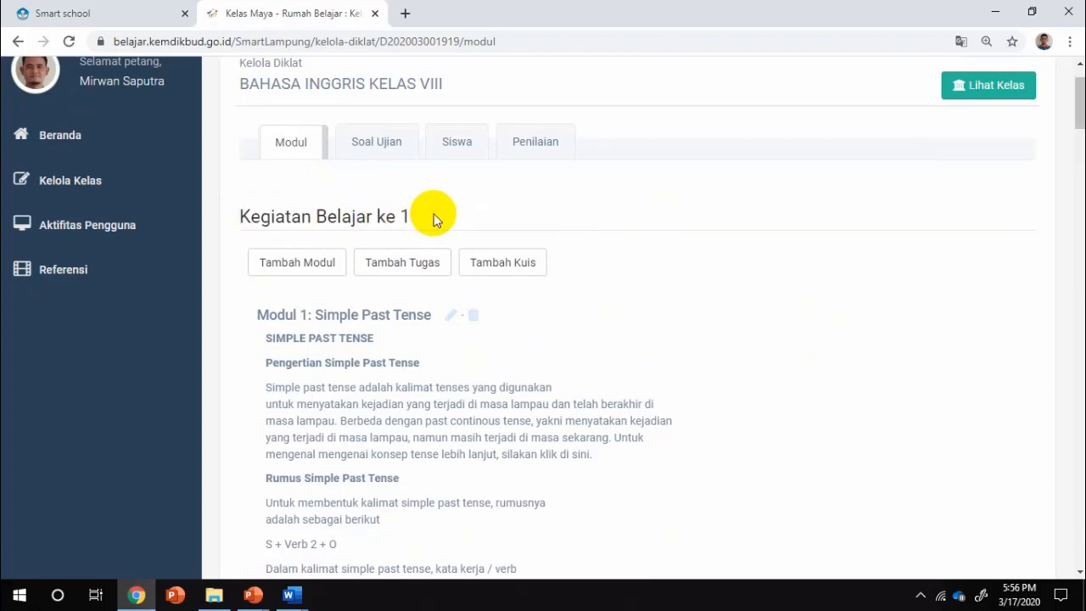
Add a task to Kegiatan Belajar 1 named 'Modul 1: Simple Past Tense'.
{"action": "left_click", "coordinate": [401, 263]}
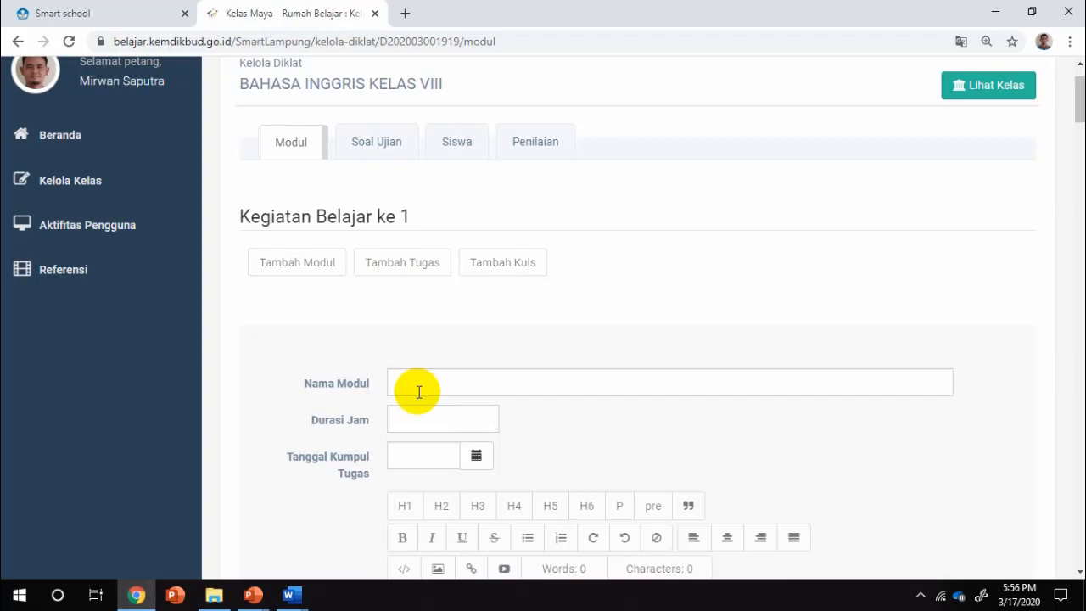
{"action": "left_click", "coordinate": [418, 392]}
{"action": "scroll", "coordinate": [711, 446], "scroll_direction": "down", "scroll_amount": 1}
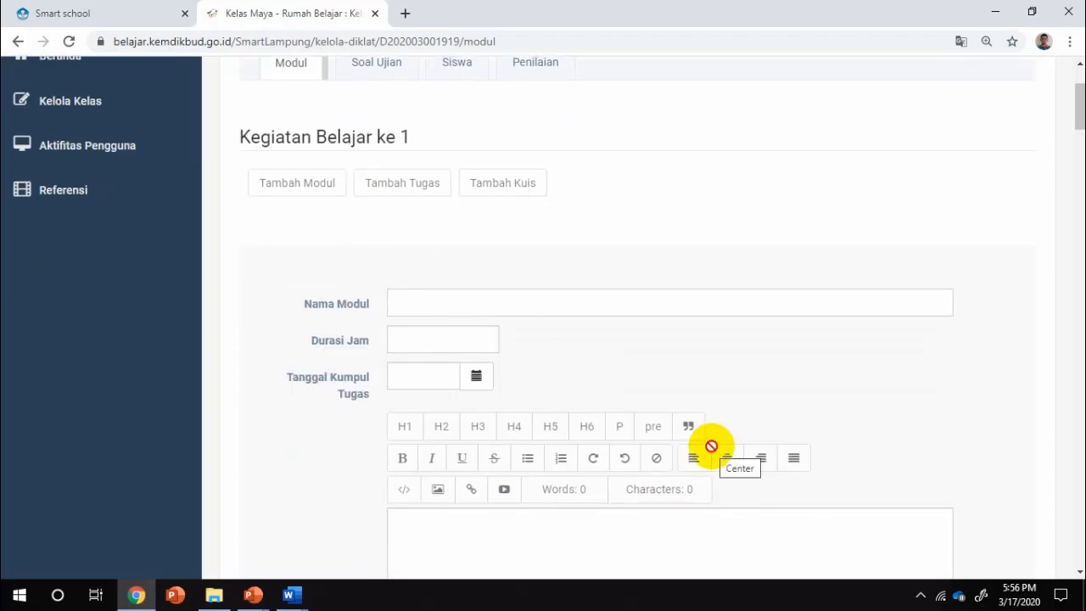
{"action": "type", "text": "modul"}
{"action": "key", "text": "BackSpace"}
{"action": "key", "text": "BackSpace"}
{"action": "key", "text": "BackSpace"}
{"action": "key", "text": "BackSpace"}
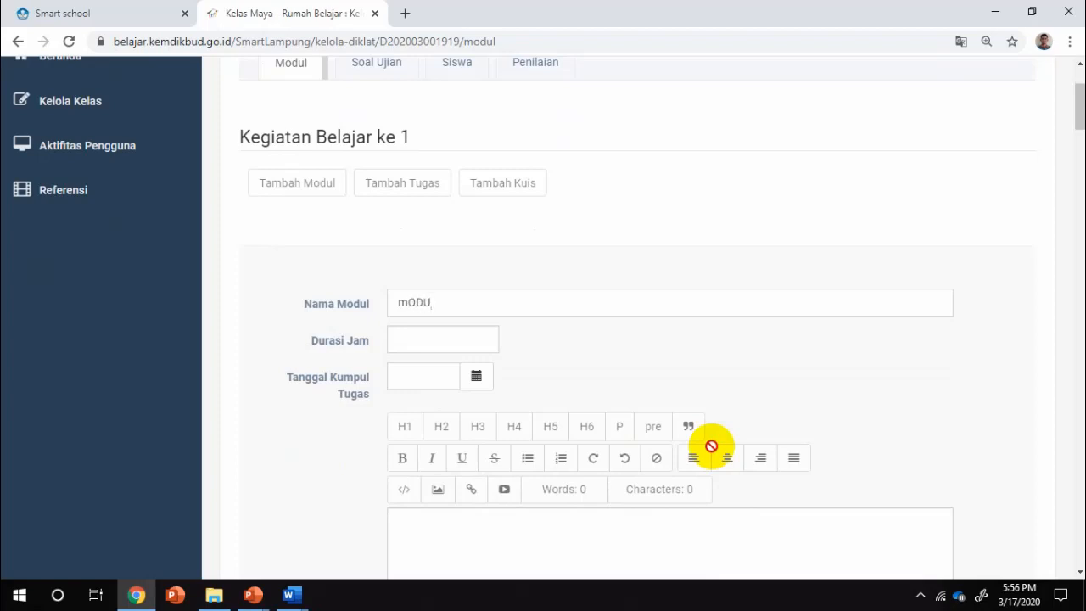
{"action": "key", "text": "BackSpace"}
{"action": "type", "text": "Modul 1: Simple "}
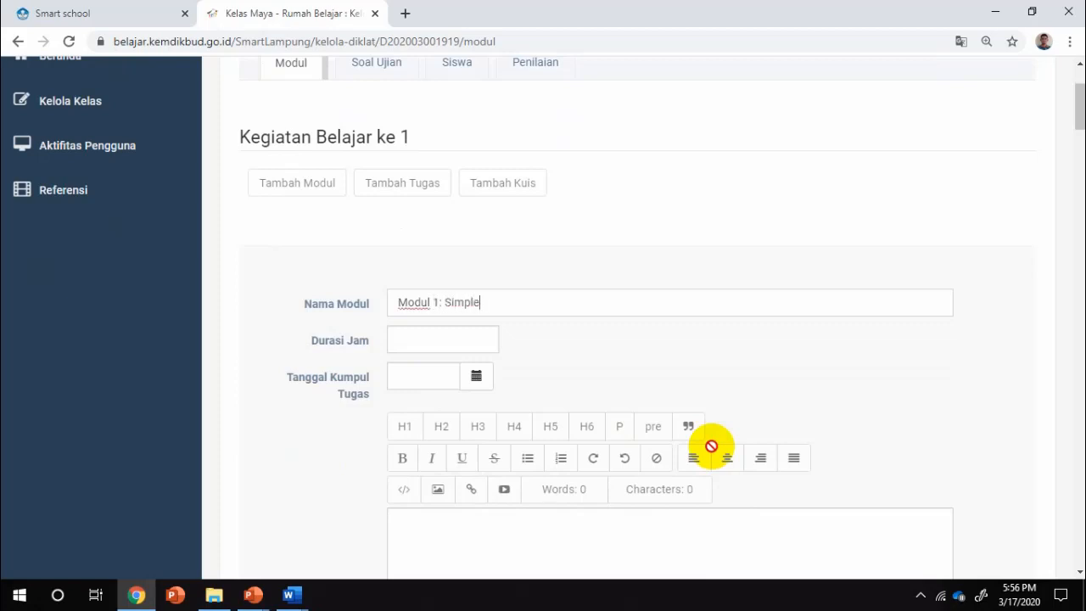
{"action": "type", "text": "Past Tense"}
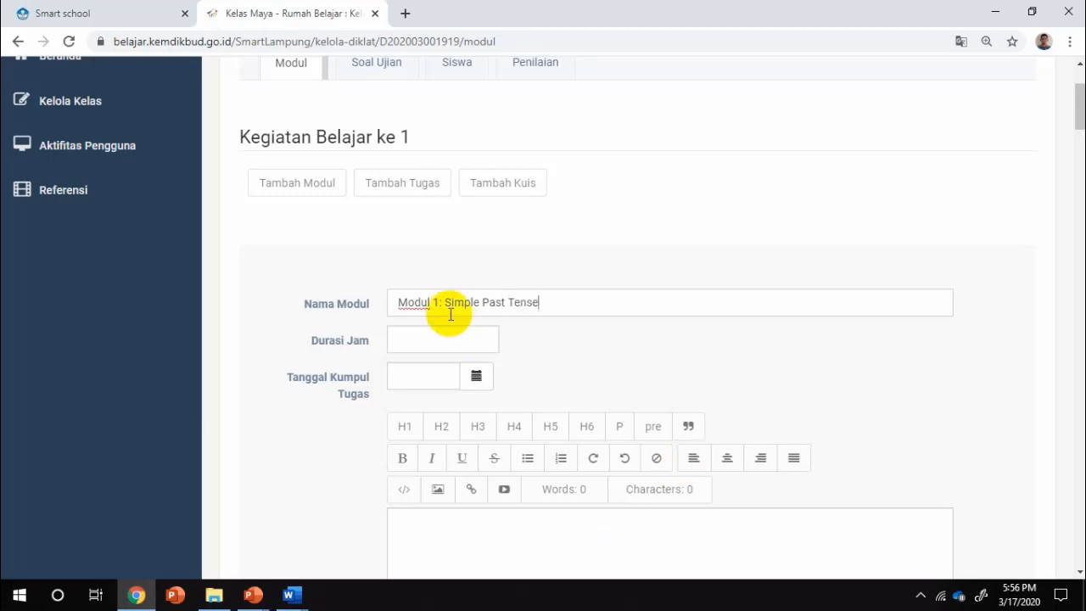
Set the task duration to 1 hour and the due date to 20-Mar-20.
{"action": "left_click", "coordinate": [437, 339]}
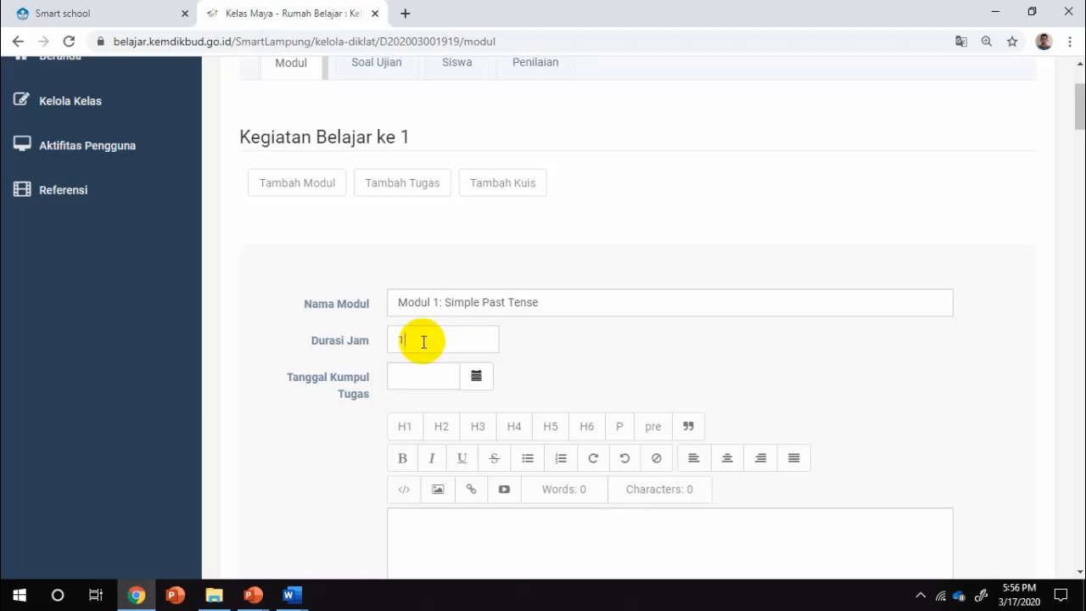
{"action": "left_click", "coordinate": [477, 378]}
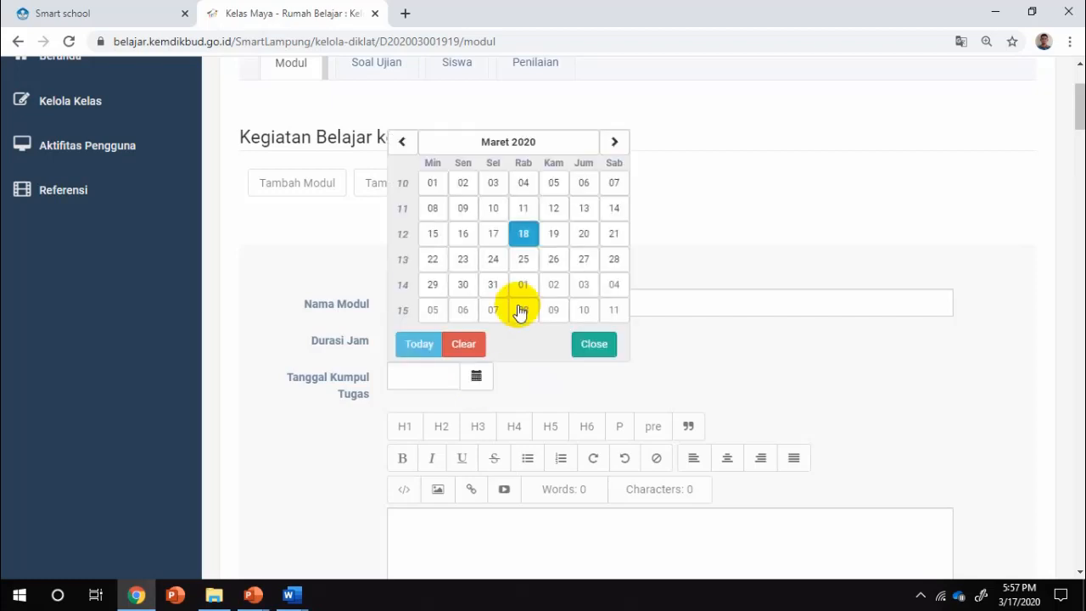
{"action": "left_click", "coordinate": [584, 237]}
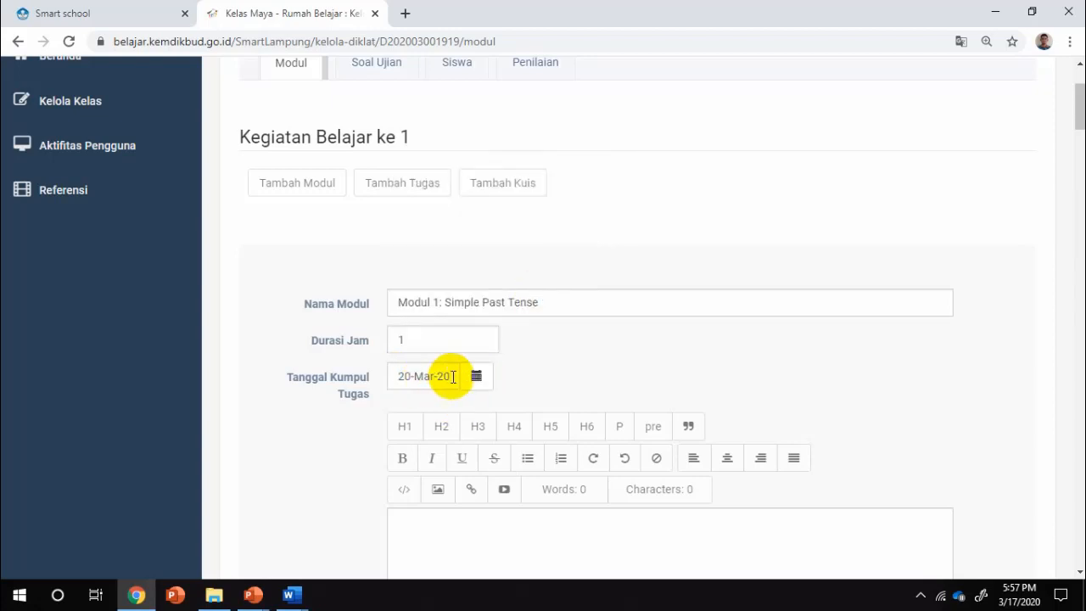
{"action": "scroll", "coordinate": [661, 361], "scroll_direction": "down", "scroll_amount": 3}
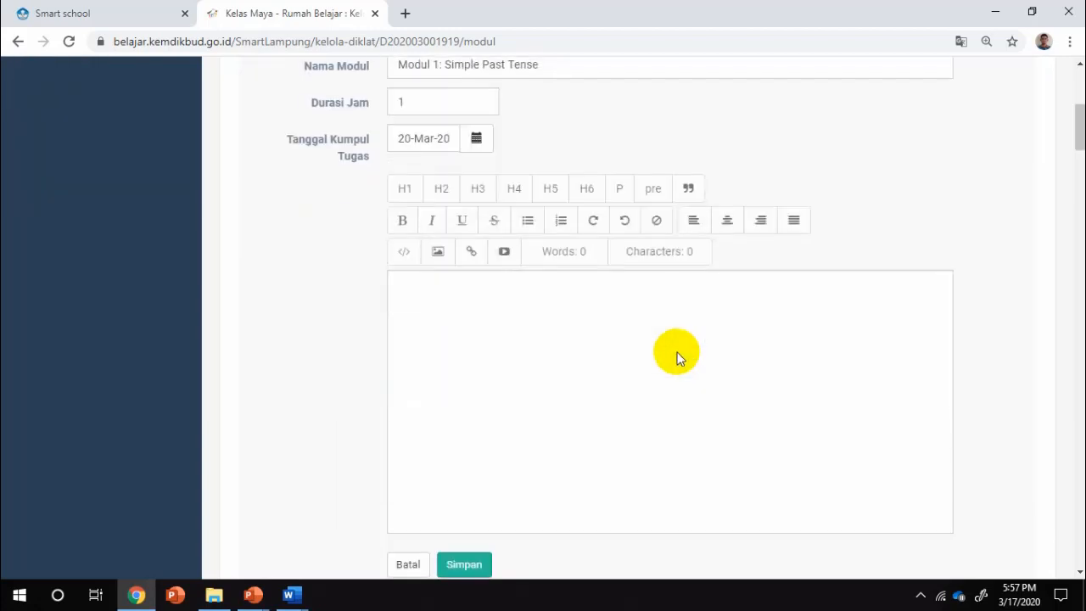
Enter 'Make a paragraph that tells about your great experience!' in the task editor.
{"action": "left_click", "coordinate": [597, 311]}
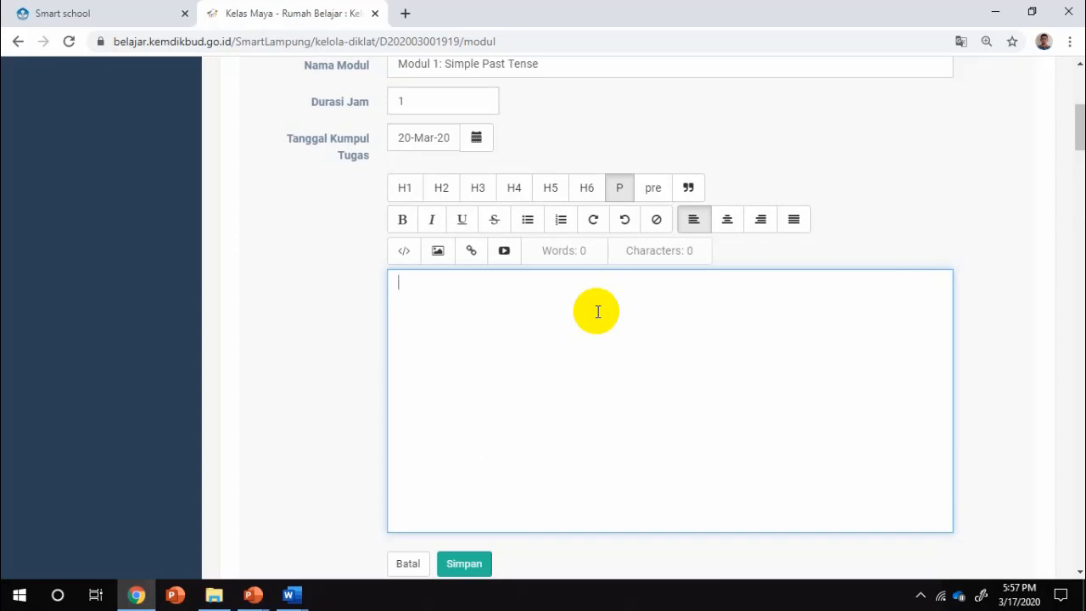
{"action": "type", "text": "Make a para"}
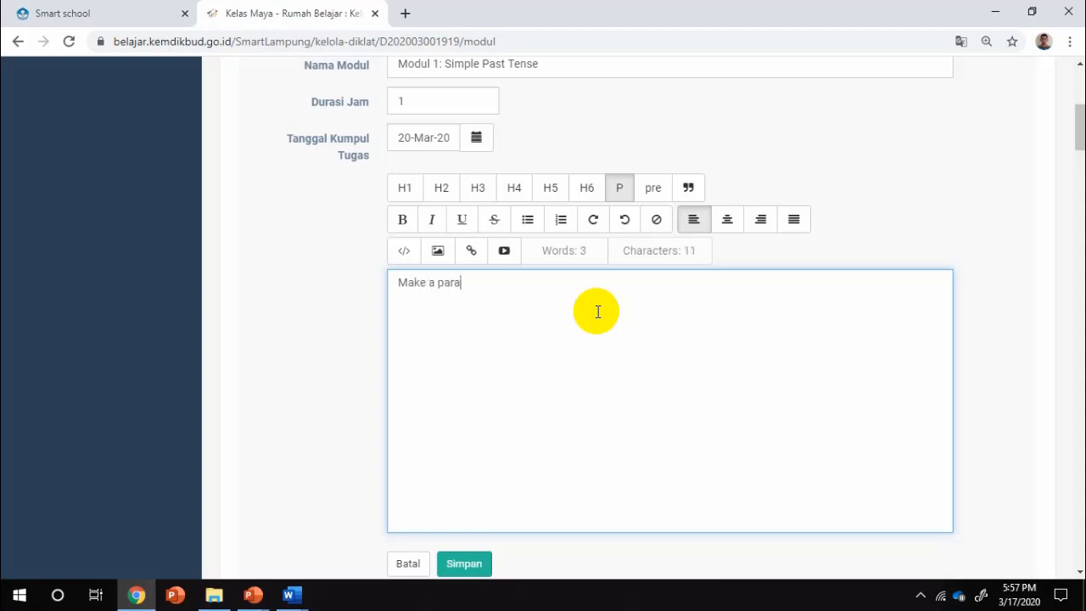
{"action": "type", "text": "grap"}
{"action": "type", "text": "h"}
{"action": "type", "text": " that te"}
{"action": "type", "text": "lsa"}
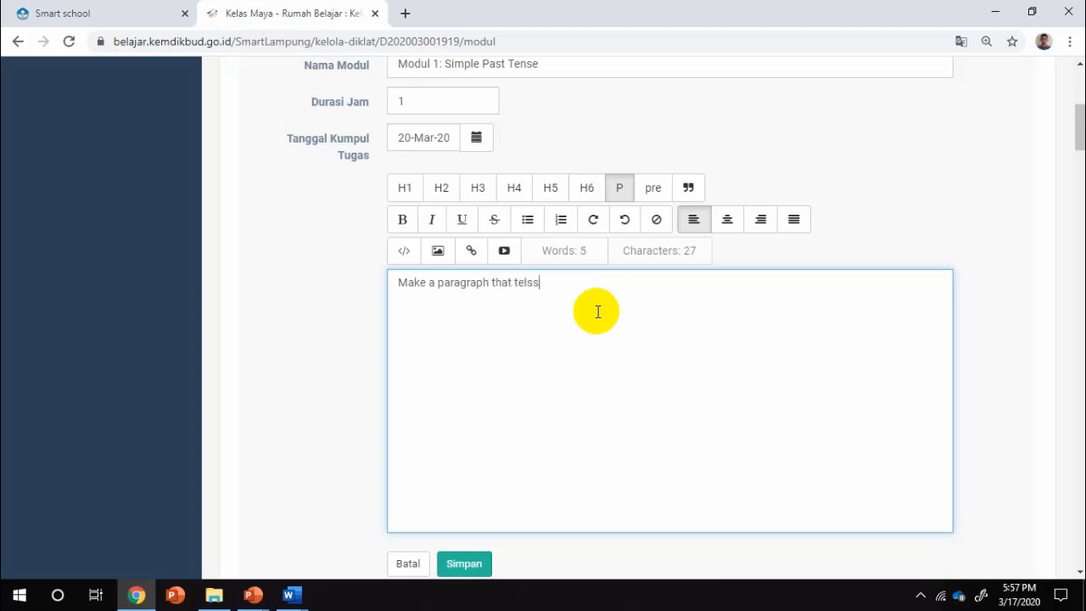
{"action": "key", "text": "BackSpace"}
{"action": "key", "text": "BackSpace"}
{"action": "type", "text": "ls about your great h"}
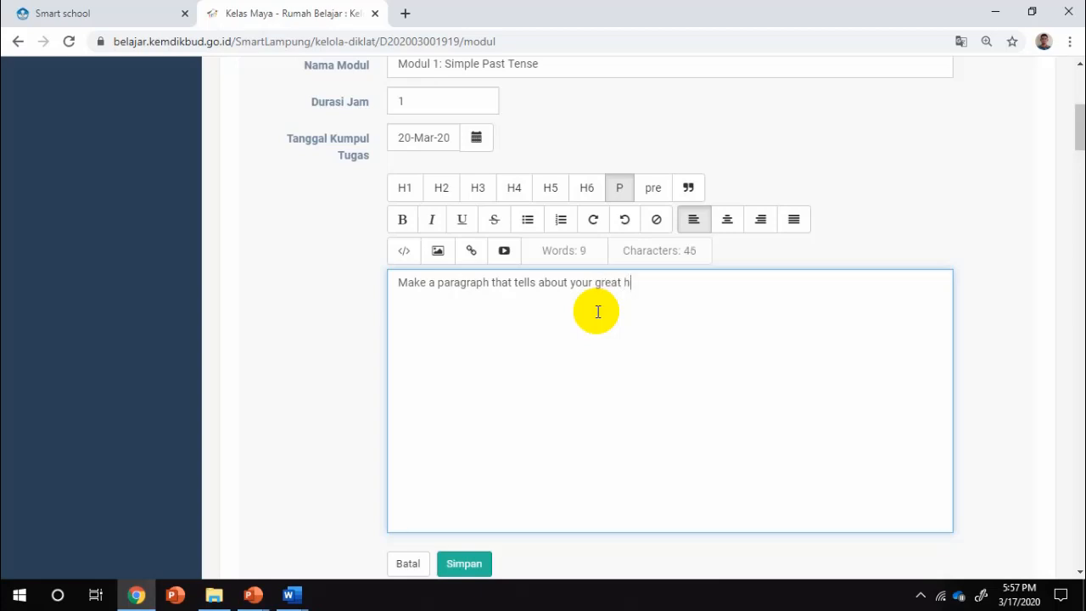
{"action": "key", "text": "BackSpace"}
{"action": "type", "text": "experience!"}
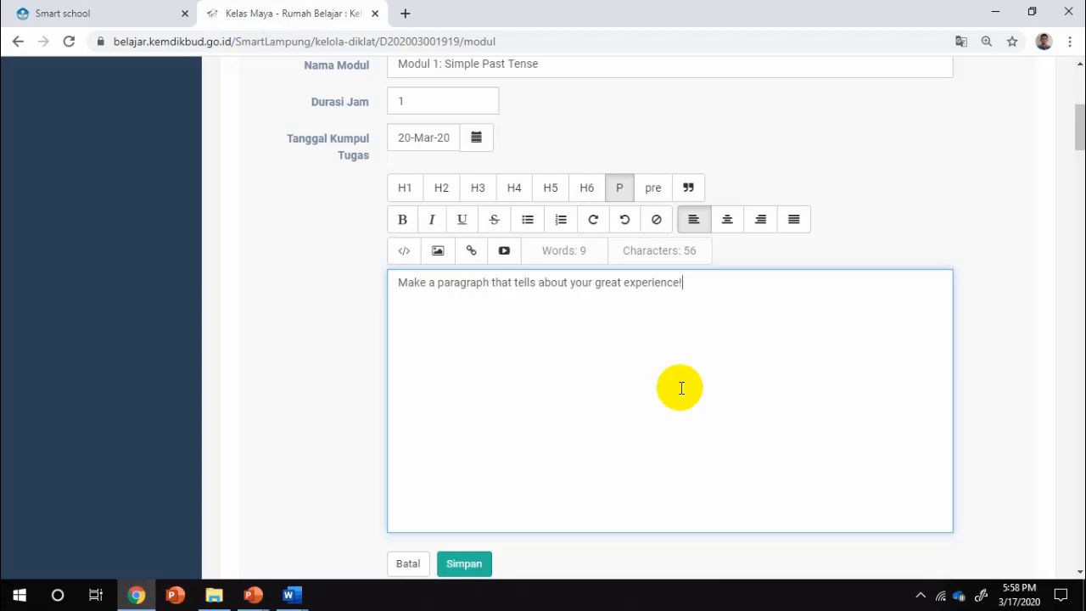
{"action": "scroll", "coordinate": [681, 388], "scroll_direction": "down", "scroll_amount": 2}
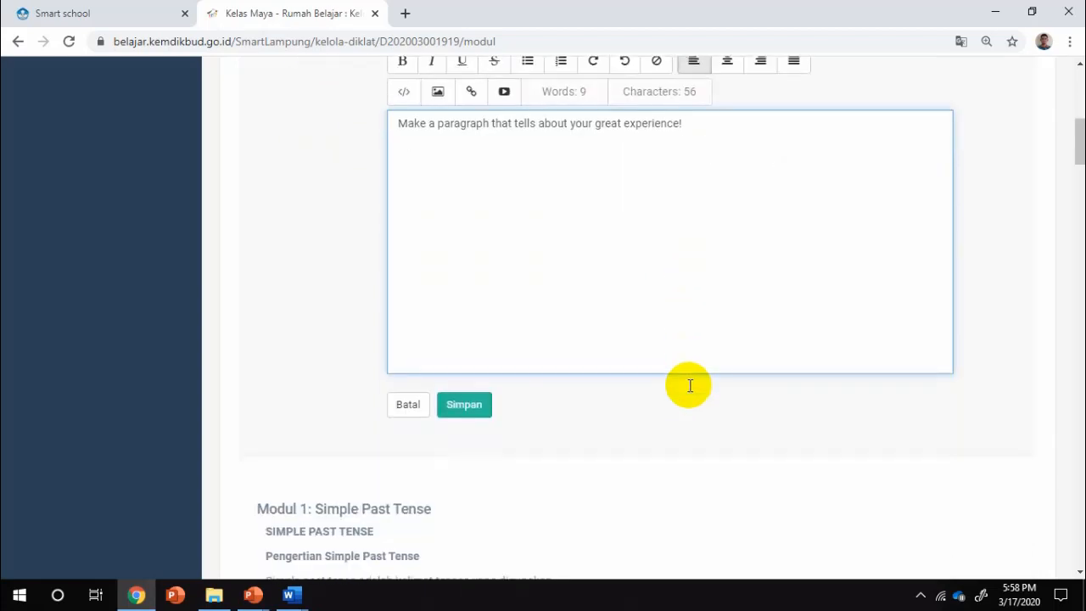
Save the task with Simpan so it lists under Kegiatan Belajar 1, due 20-Mar-2020.
{"action": "left_click", "coordinate": [463, 404]}
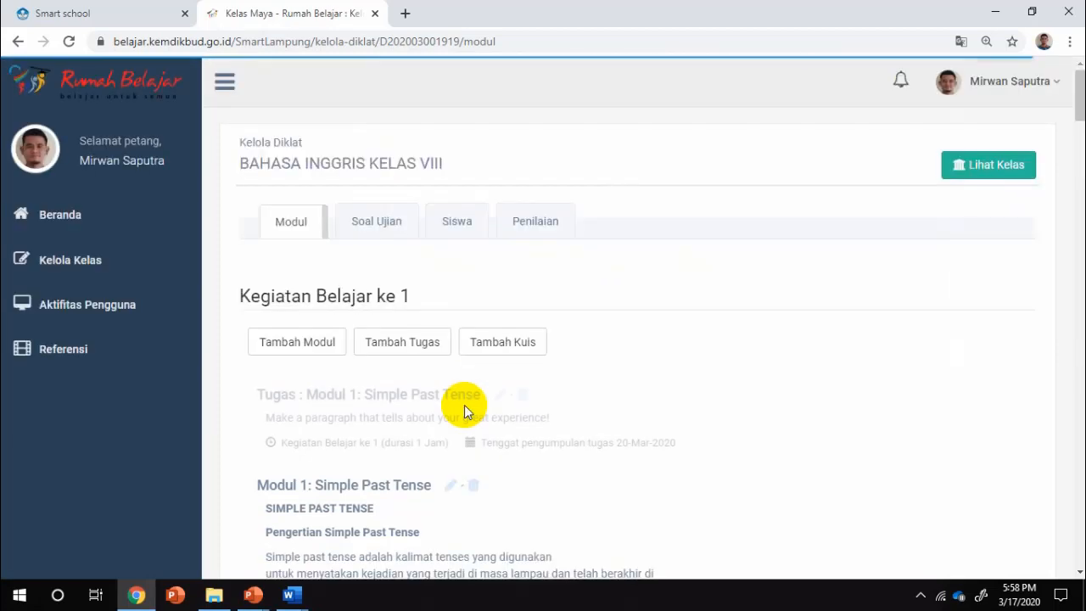
{"action": "scroll", "coordinate": [798, 292], "scroll_direction": "down", "scroll_amount": 2}
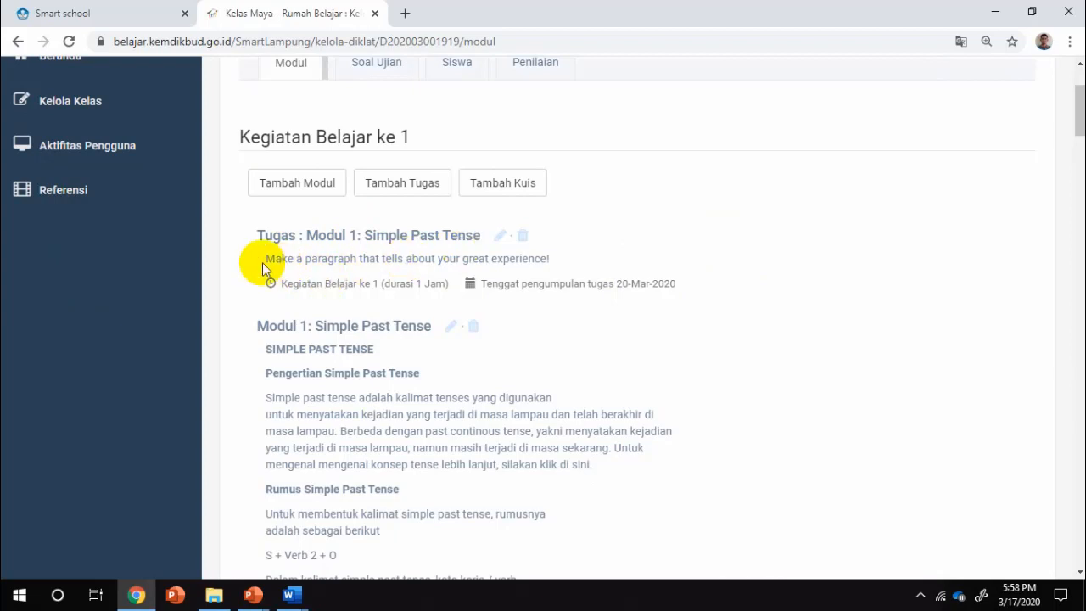
Reopen the saved task for editing and add a new line after its description.
{"action": "left_click", "coordinate": [500, 239]}
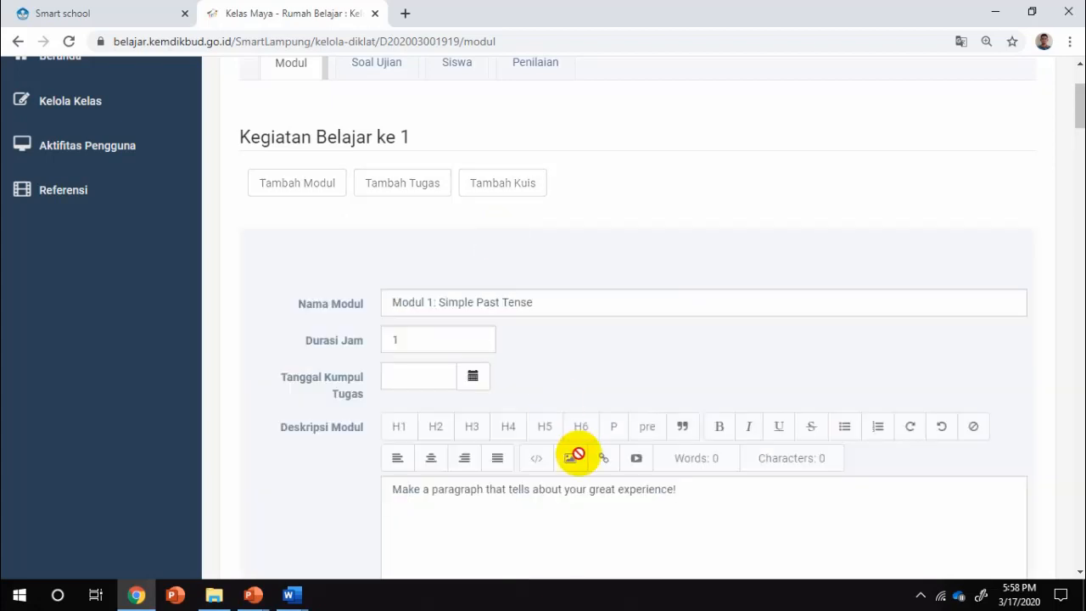
{"action": "scroll", "coordinate": [594, 441], "scroll_direction": "down", "scroll_amount": 2}
{"action": "left_click", "coordinate": [716, 342]}
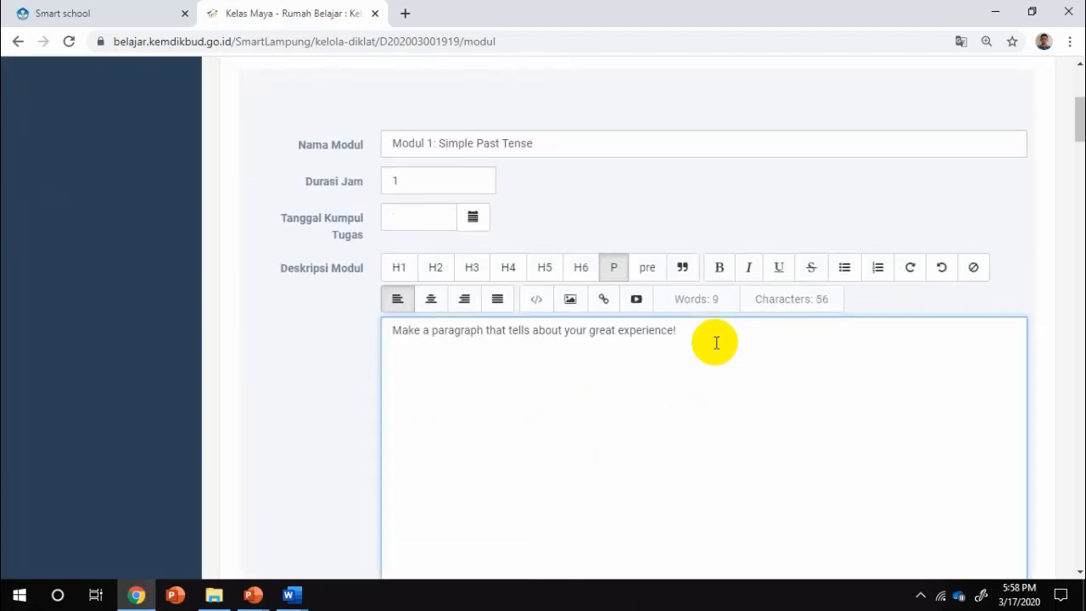
{"action": "key", "text": "Return"}
{"action": "scroll", "coordinate": [716, 342], "scroll_direction": "down", "scroll_amount": 1}
{"action": "scroll", "coordinate": [715, 343], "scroll_direction": "down", "scroll_amount": 2}
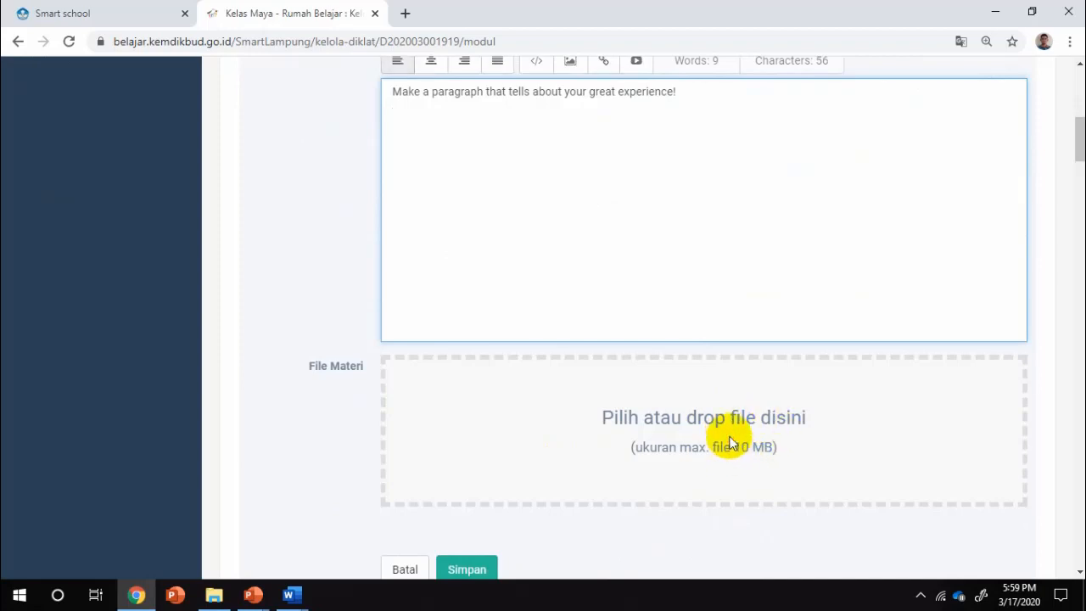
Attach FINAL TEST.docx as the task's reference file and save.
{"action": "left_click", "coordinate": [731, 441]}
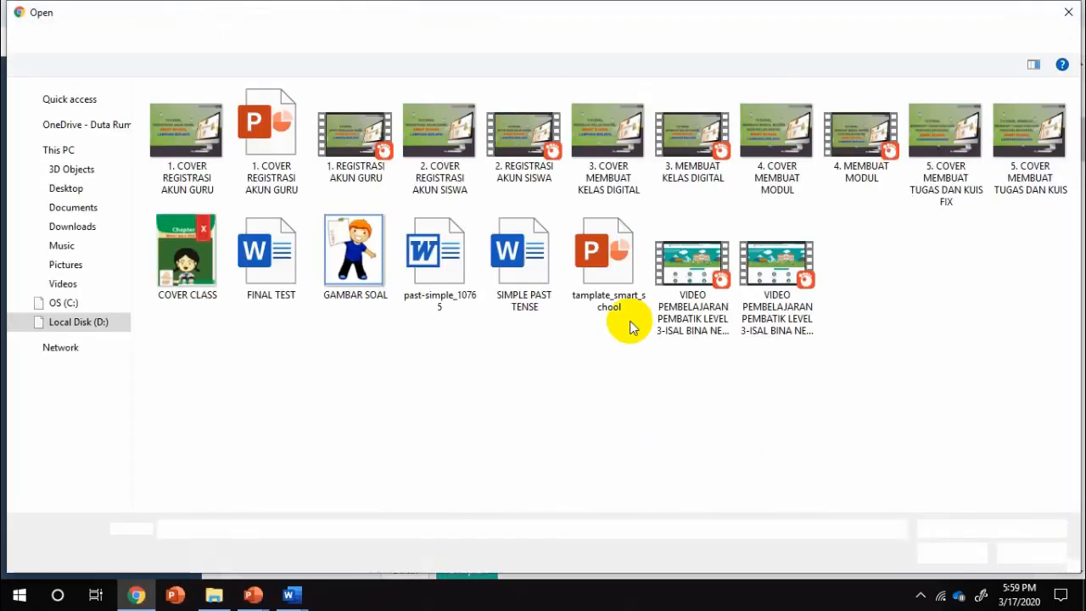
{"action": "left_click", "coordinate": [273, 283]}
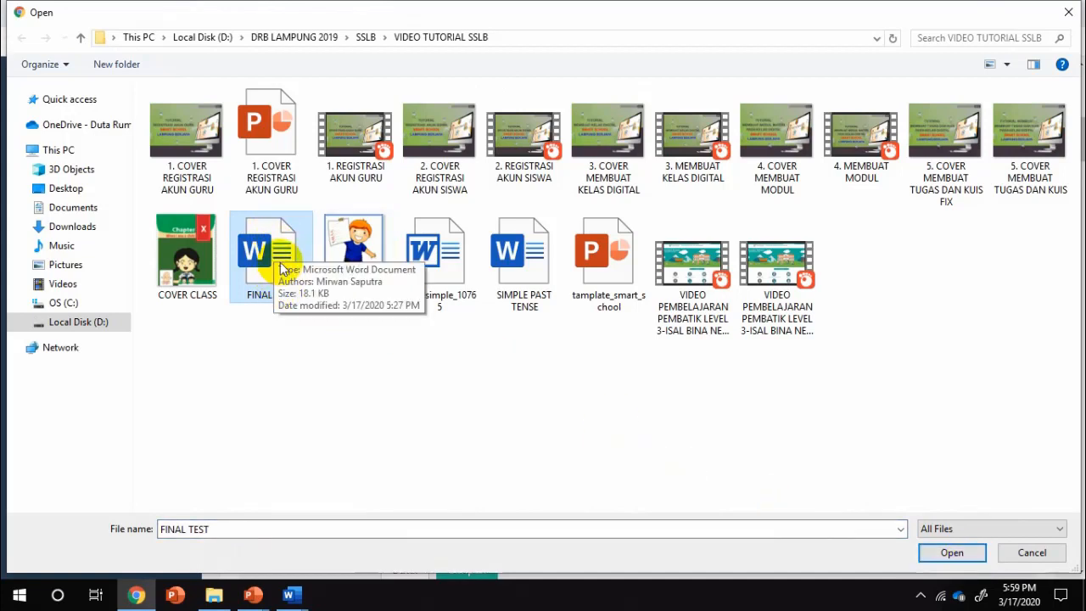
{"action": "left_click", "coordinate": [951, 552]}
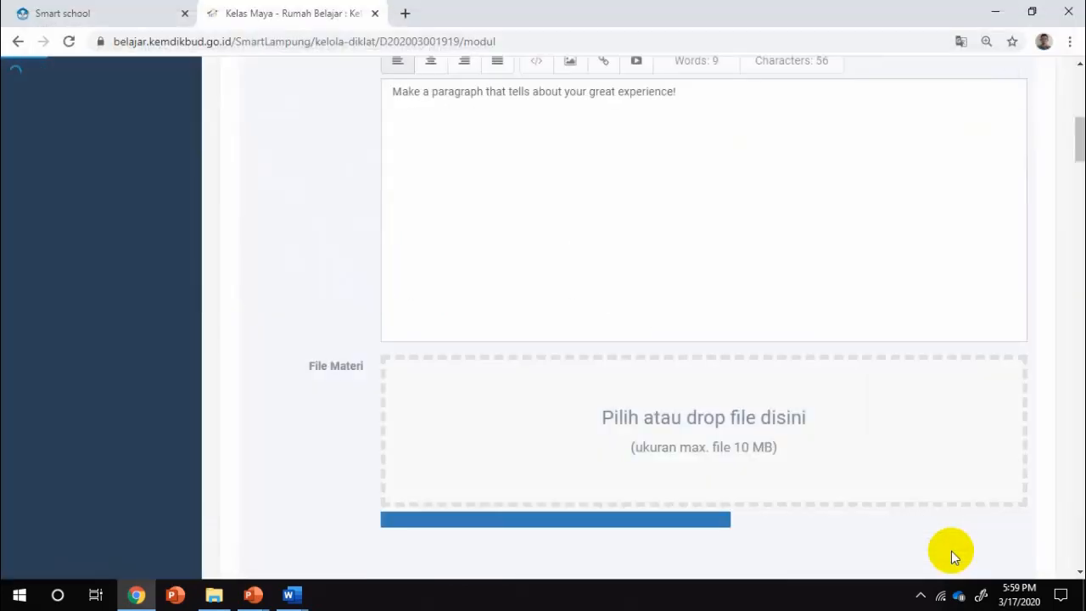
{"action": "scroll", "coordinate": [823, 500], "scroll_direction": "down", "scroll_amount": 2}
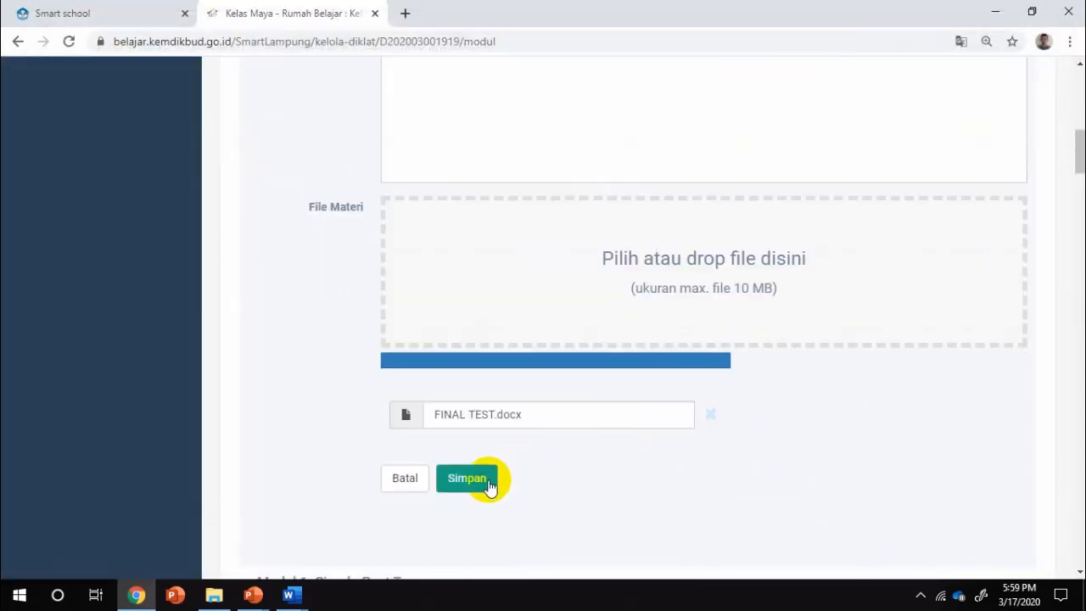
{"action": "left_click", "coordinate": [489, 482]}
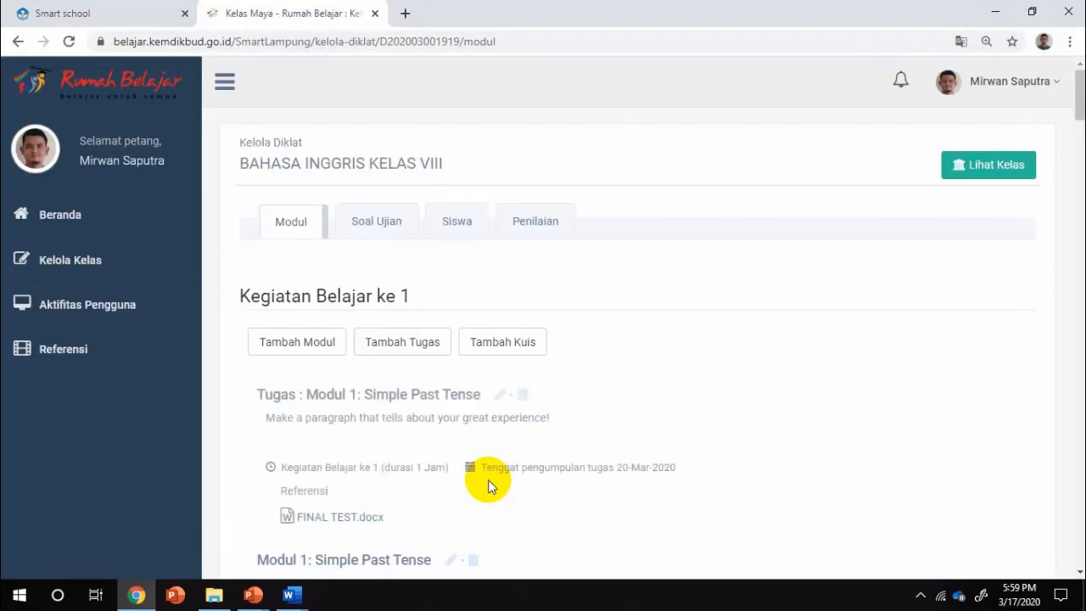
Scroll the Modul page to Kegiatan Belajar ke 1's Modul 1: Simple Past Tense.
{"action": "scroll", "coordinate": [653, 377], "scroll_direction": "down", "scroll_amount": 1}
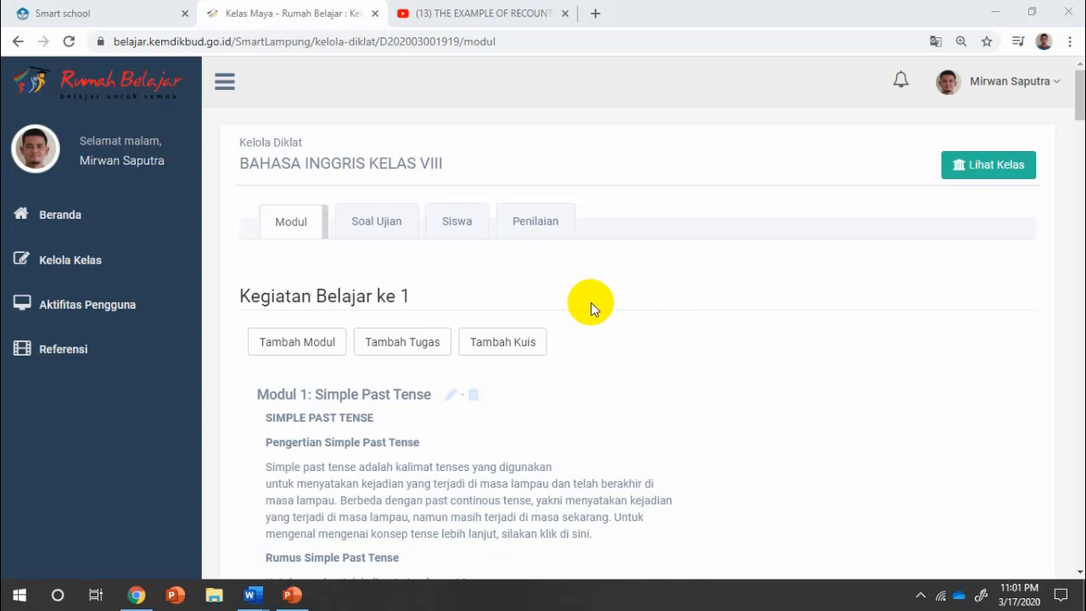
Start another task in Kegiatan Belajar 1 named 'Tugas 2: Simple Past Tense'.
{"action": "left_click", "coordinate": [417, 354]}
{"action": "scroll", "coordinate": [720, 357], "scroll_direction": "down", "scroll_amount": 3}
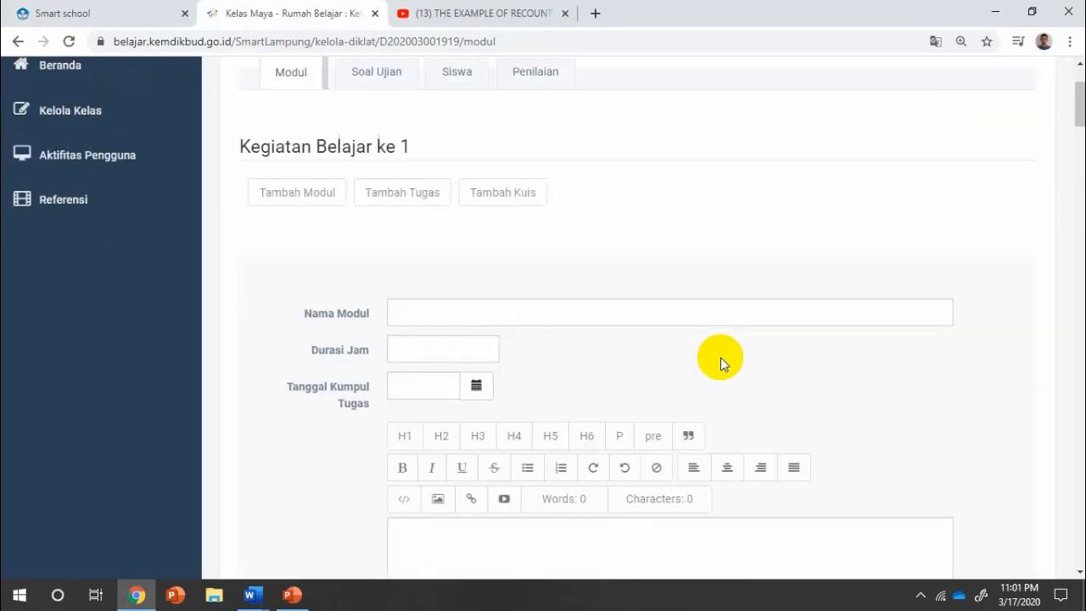
{"action": "left_click", "coordinate": [554, 228]}
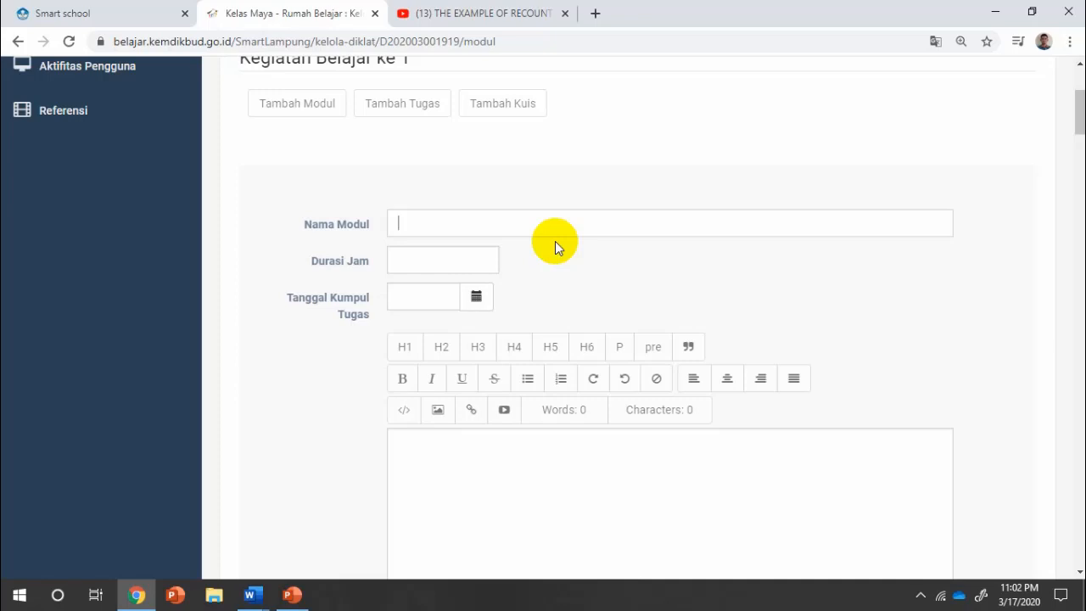
{"action": "type", "text": "t"}
{"action": "key", "text": "BackSpace"}
{"action": "type", "text": "Tugas 2: Simple Past "}
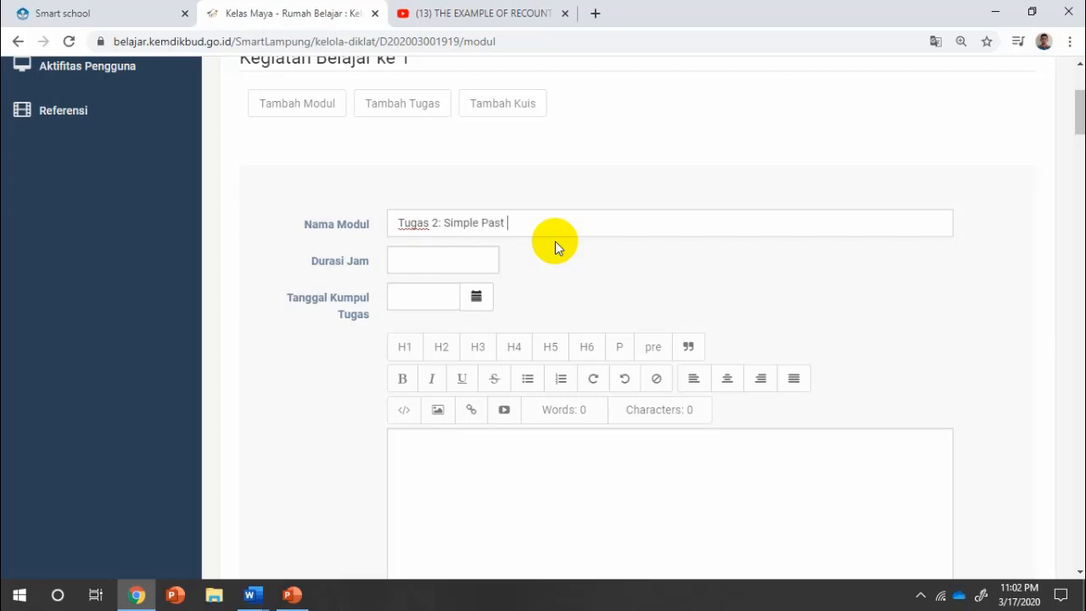
{"action": "type", "text": "Tense"}
Set the task duration to 2 hours and the due date to 20 March 2020.
{"action": "left_click", "coordinate": [453, 264]}
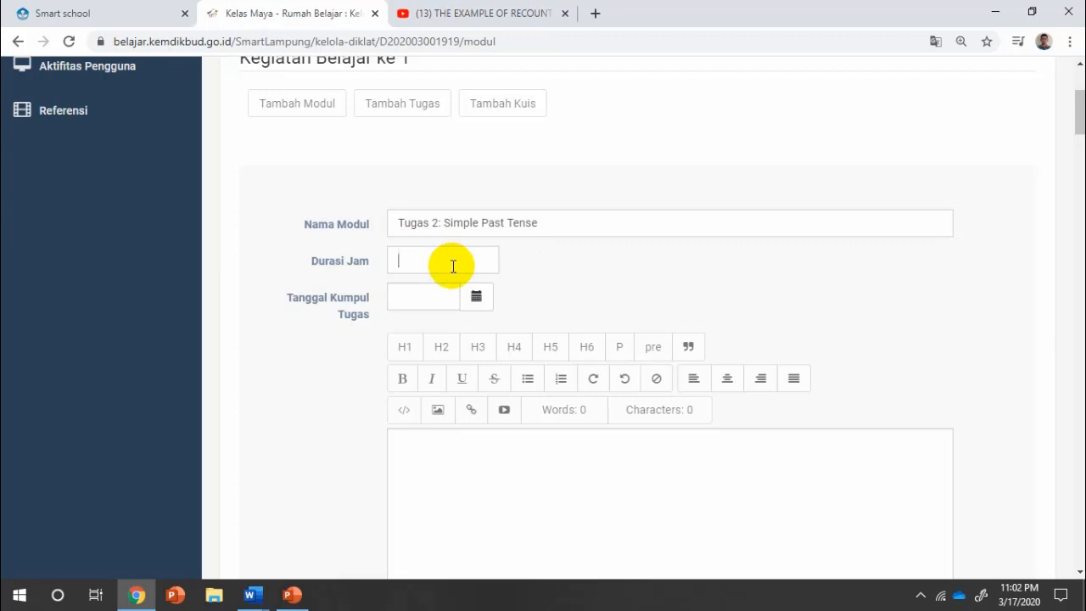
{"action": "type", "text": "2"}
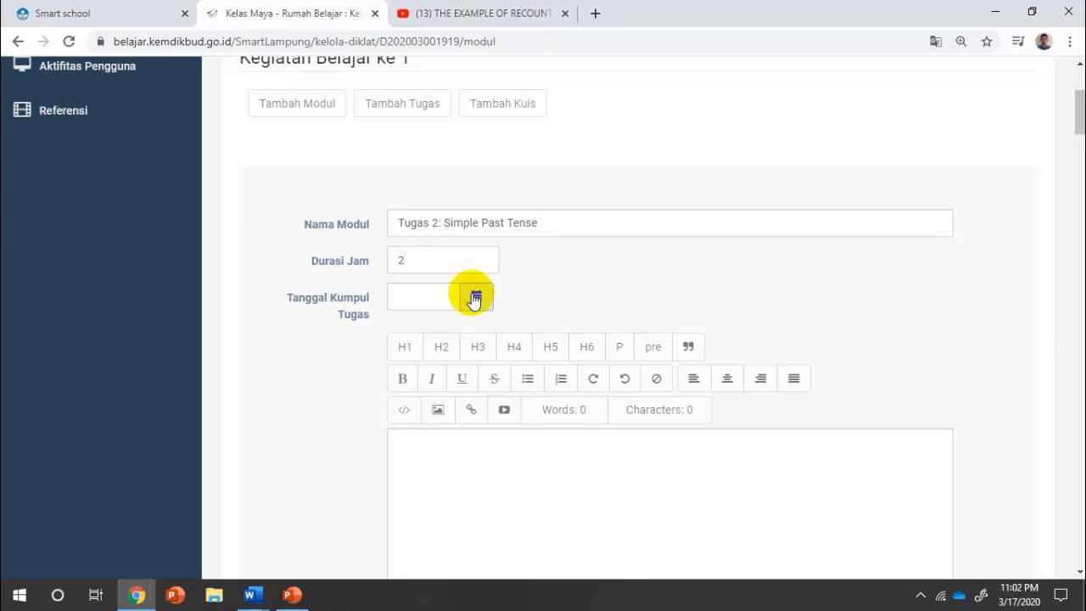
{"action": "left_click", "coordinate": [476, 299]}
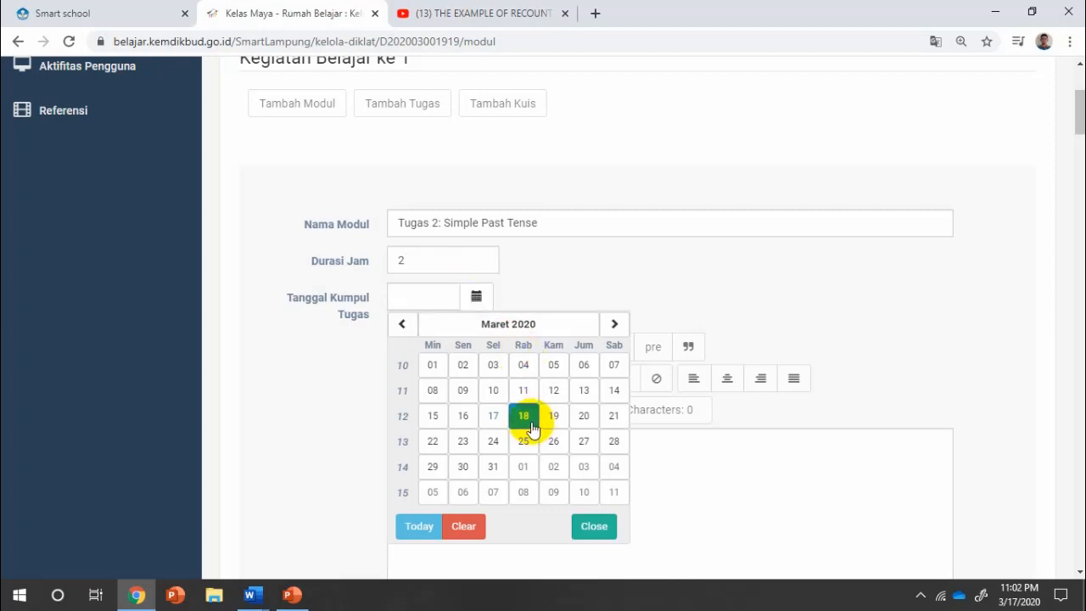
{"action": "left_click", "coordinate": [584, 418]}
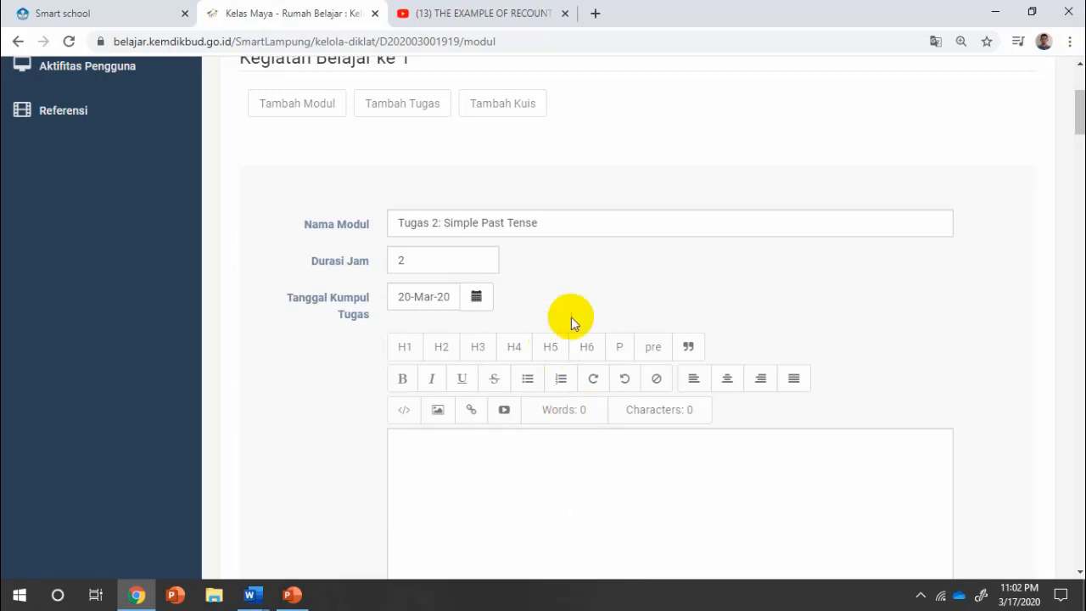
{"action": "left_click", "coordinate": [569, 455]}
{"action": "scroll", "coordinate": [668, 405], "scroll_direction": "down", "scroll_amount": 1}
{"action": "scroll", "coordinate": [668, 406], "scroll_direction": "down", "scroll_amount": 2}
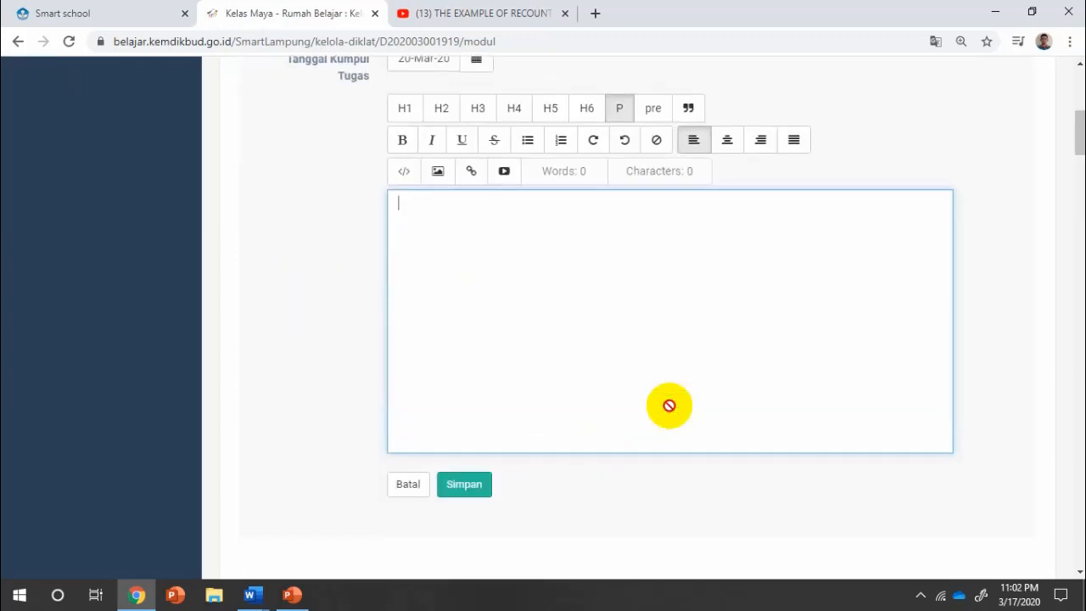
{"action": "left_click", "coordinate": [438, 173]}
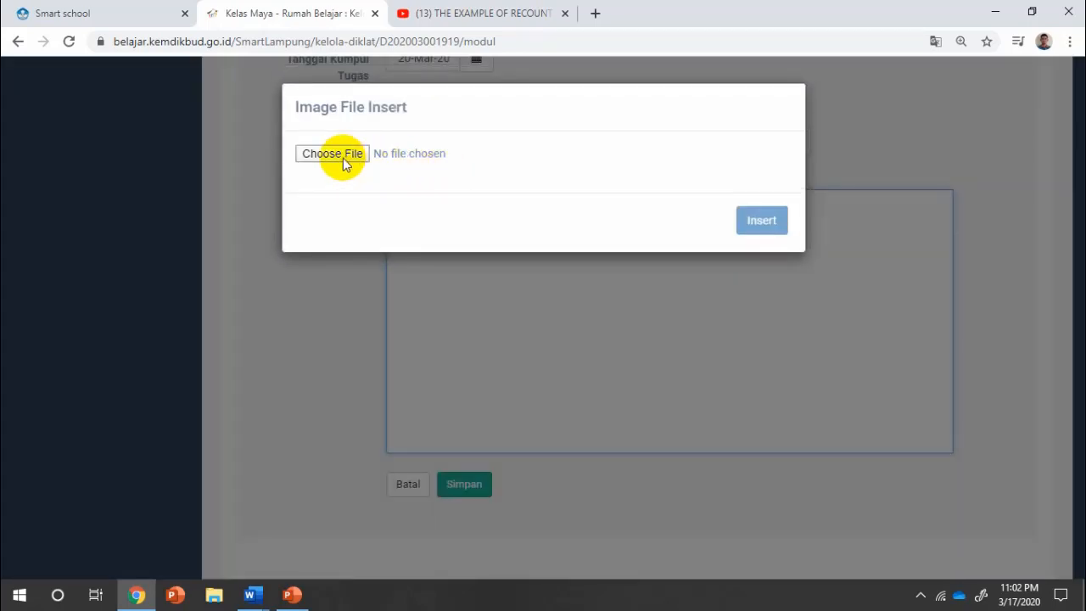
{"action": "left_click", "coordinate": [653, 317]}
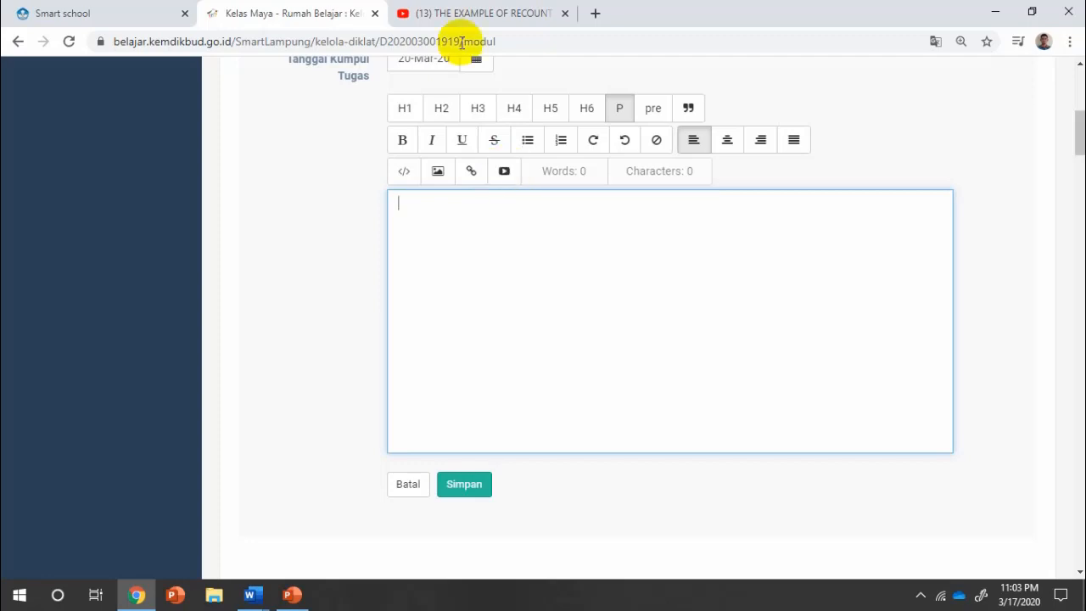
Play the recount text video, pause it at 0:12, and copy its video URL.
{"action": "left_click", "coordinate": [458, 13]}
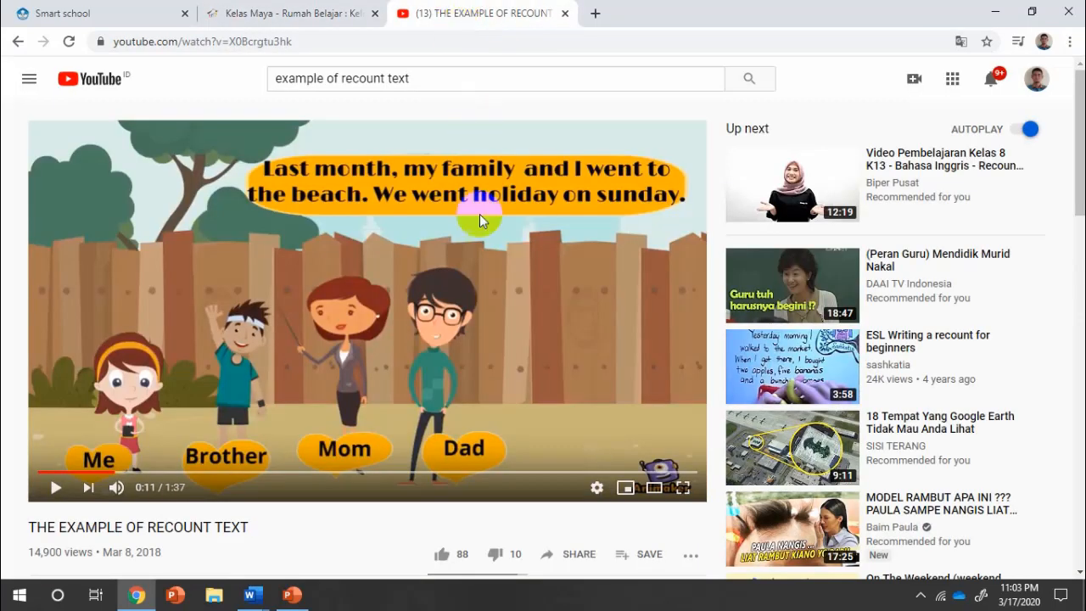
{"action": "scroll", "coordinate": [547, 289], "scroll_direction": "down", "scroll_amount": 1}
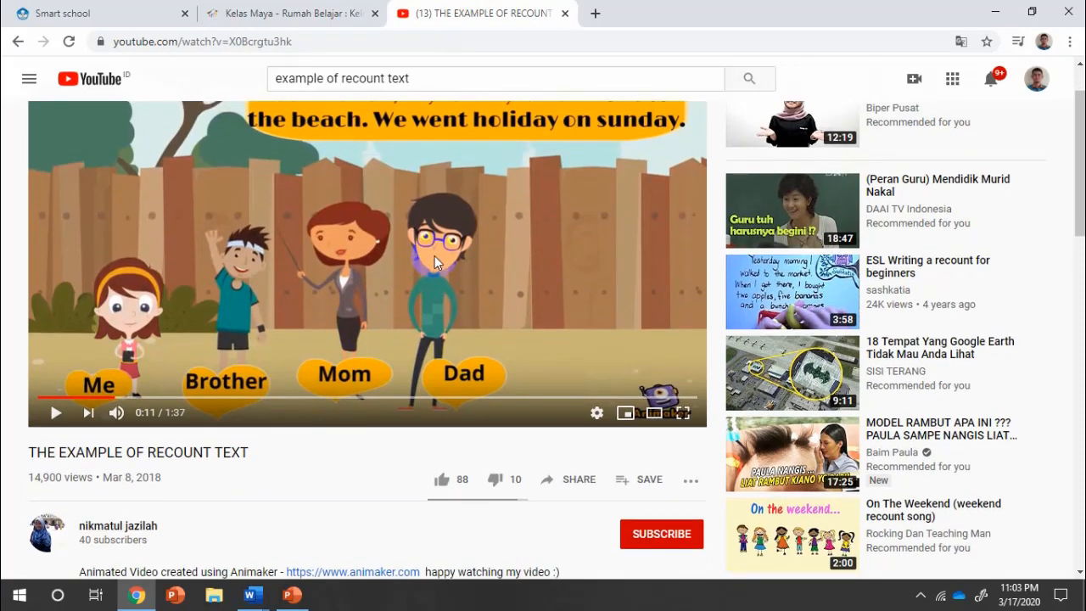
{"action": "scroll", "coordinate": [212, 381], "scroll_direction": "up", "scroll_amount": 1}
{"action": "left_click", "coordinate": [55, 488]}
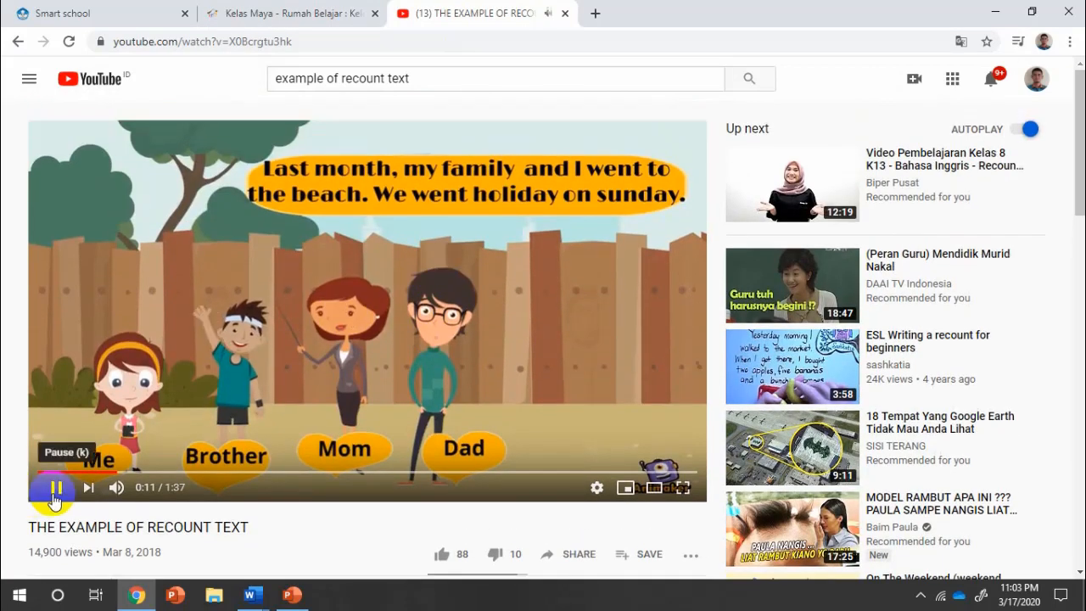
{"action": "left_click", "coordinate": [54, 489]}
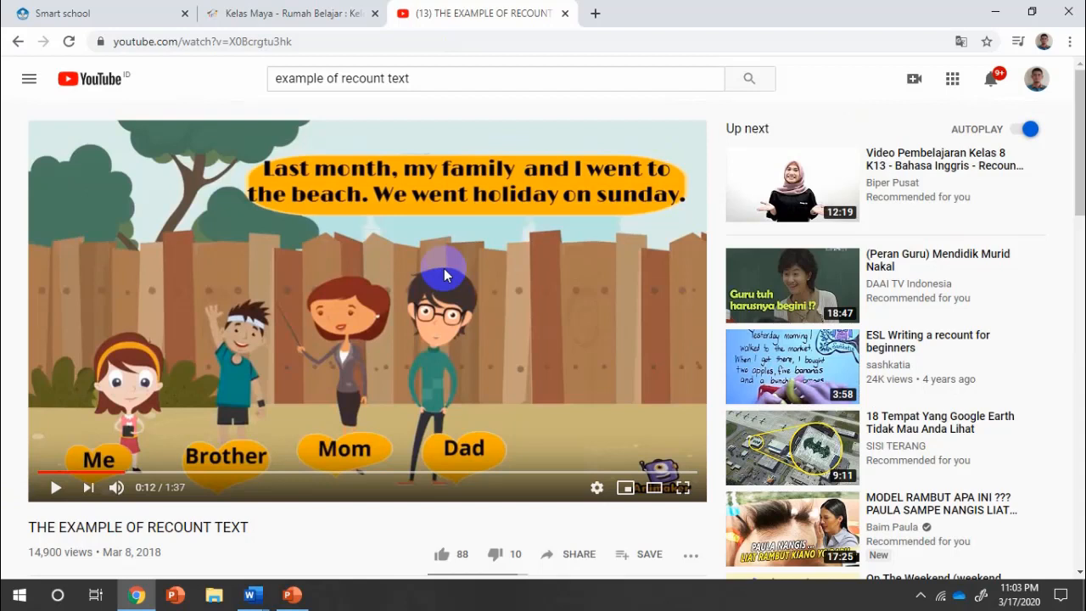
{"action": "right_click", "coordinate": [401, 270]}
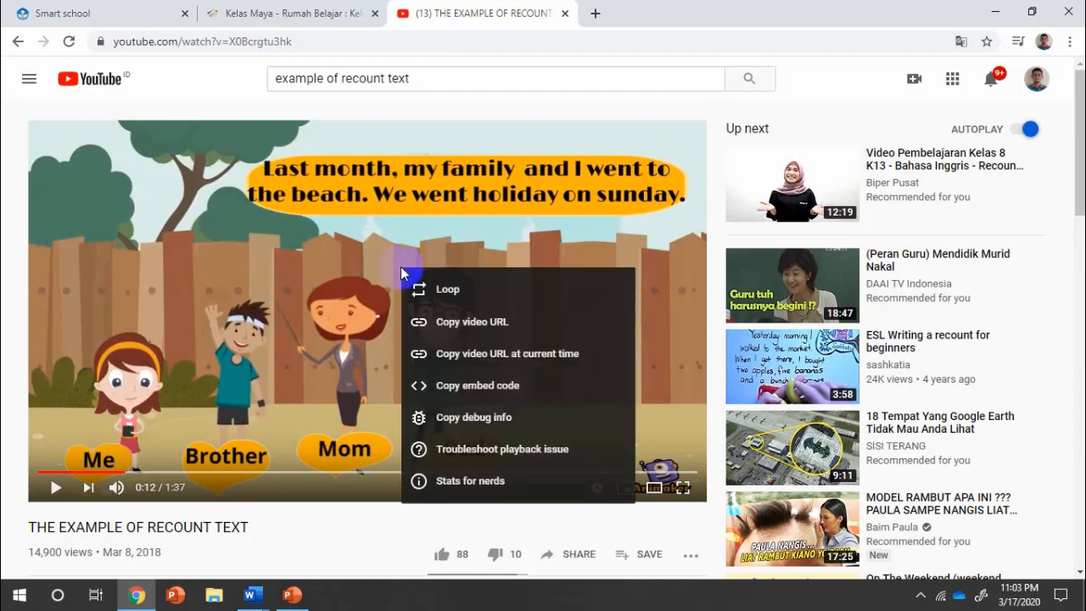
{"action": "left_click", "coordinate": [434, 322]}
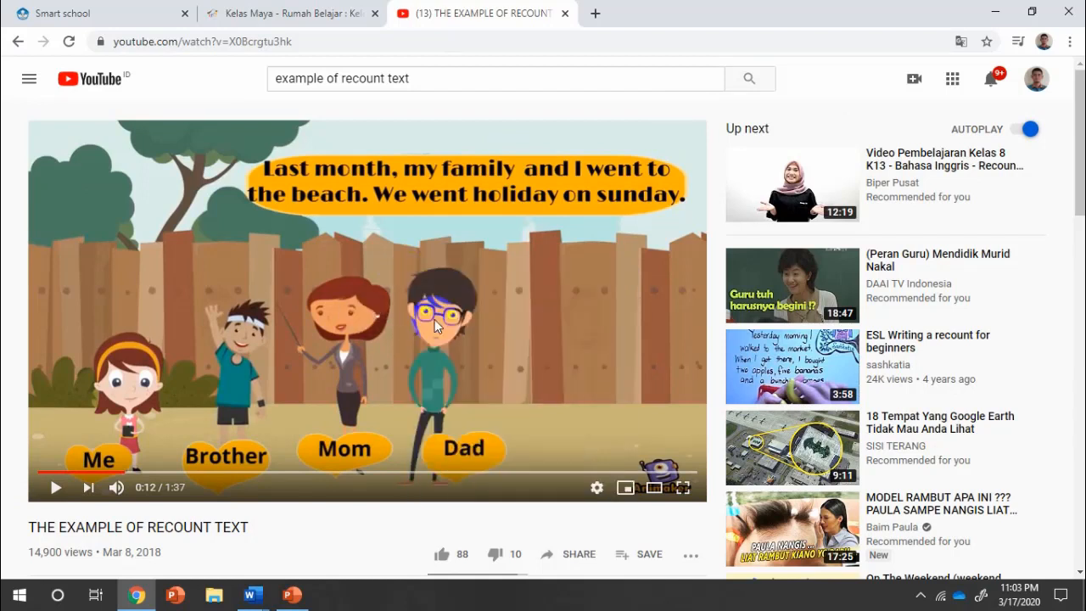
{"action": "right_click", "coordinate": [418, 253]}
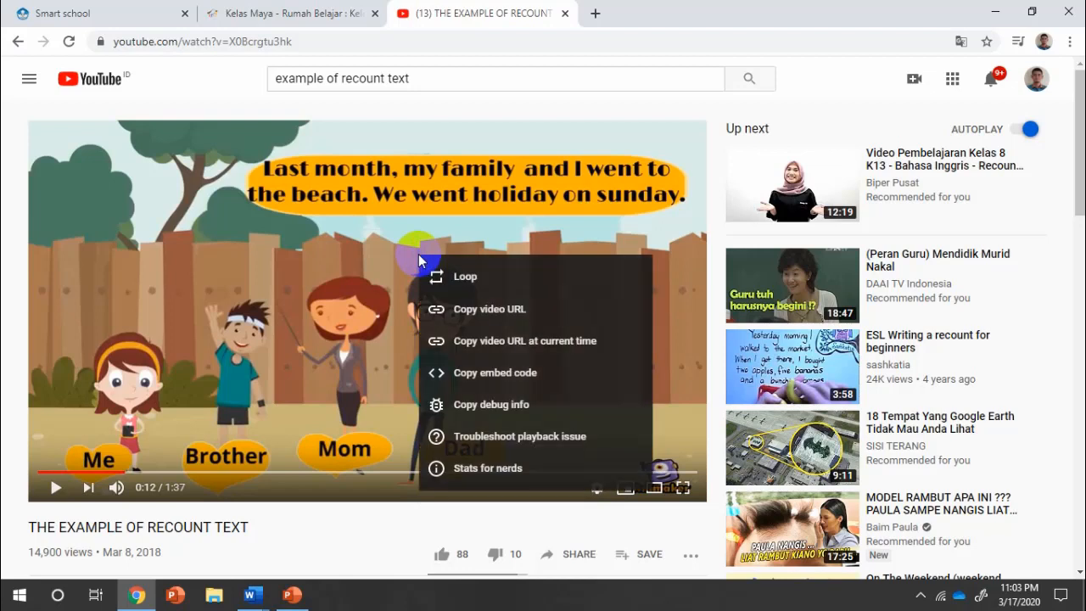
{"action": "left_click", "coordinate": [477, 319]}
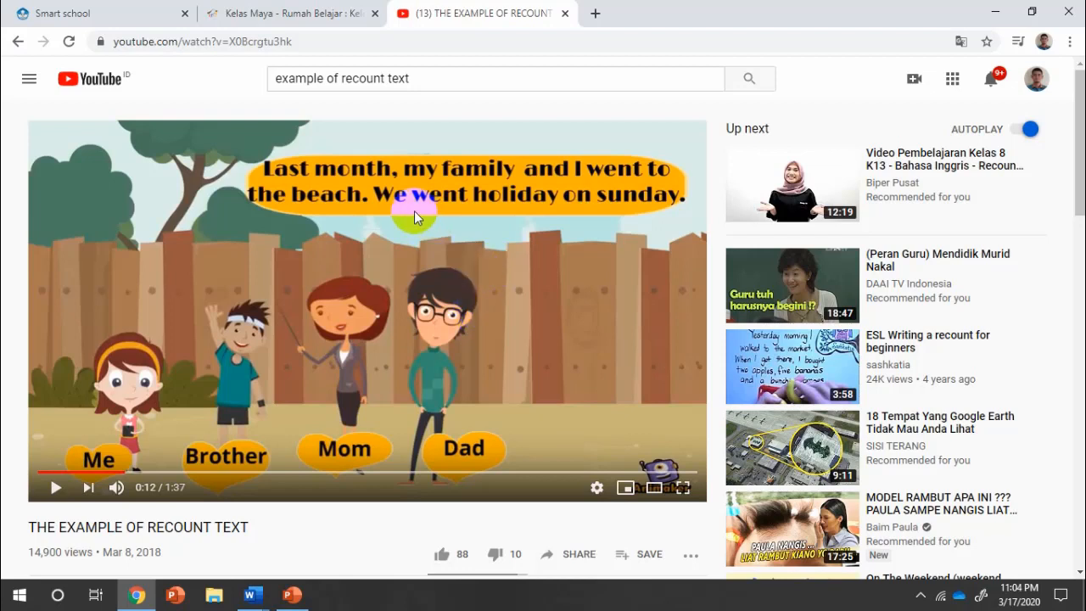
Embed the copied video titled 'Recount Text' with description '-' and save it.
{"action": "left_click", "coordinate": [288, 13]}
{"action": "left_click", "coordinate": [505, 173]}
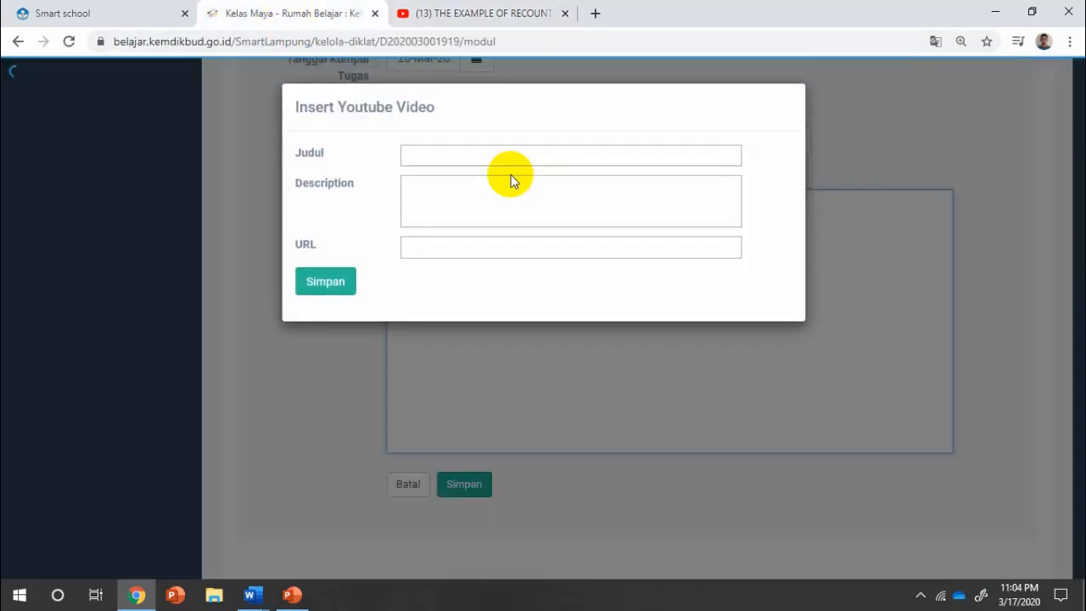
{"action": "left_click", "coordinate": [507, 157]}
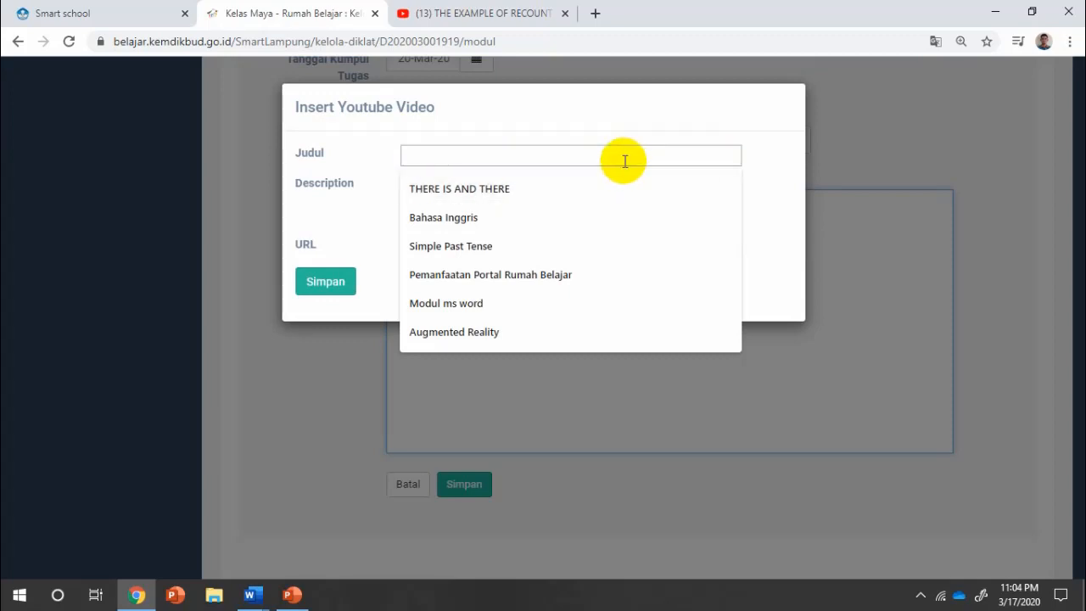
{"action": "type", "text": "R"}
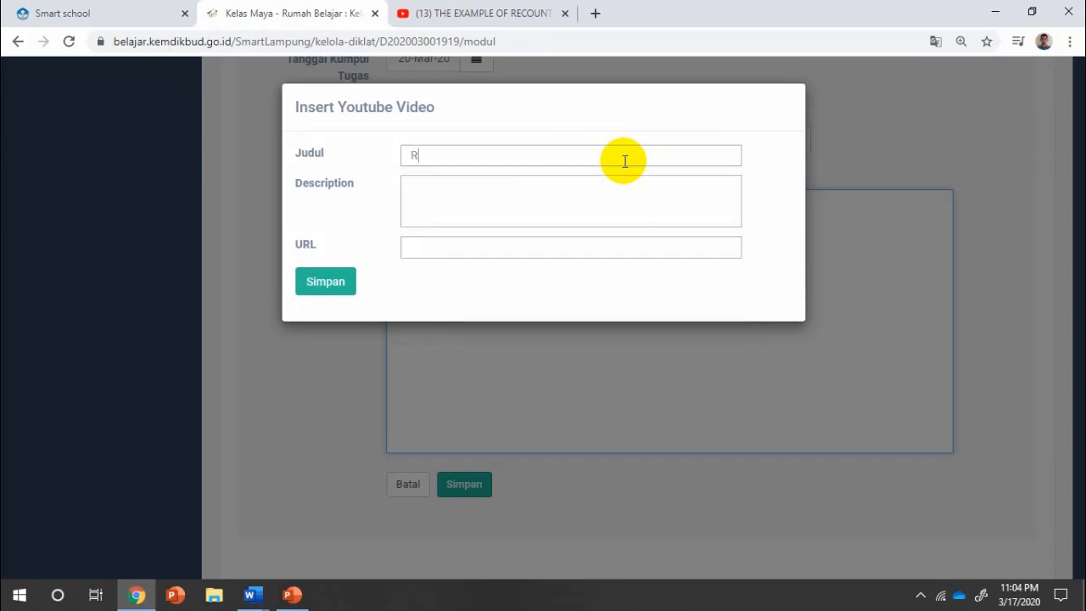
{"action": "type", "text": "ecount Text"}
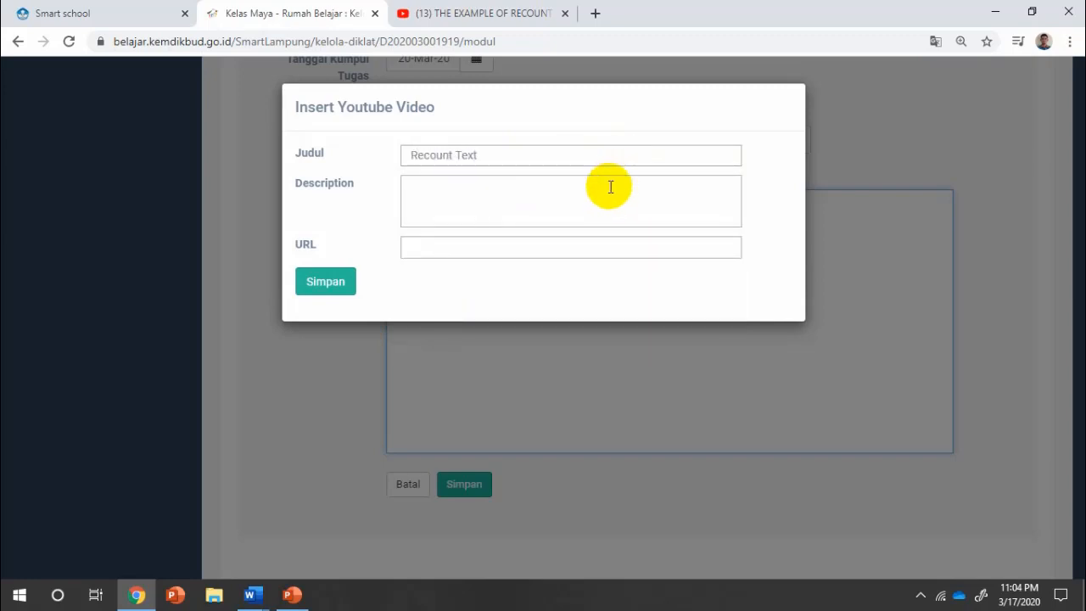
{"action": "left_click", "coordinate": [608, 189]}
{"action": "type", "text": "-"}
{"action": "left_click", "coordinate": [539, 246]}
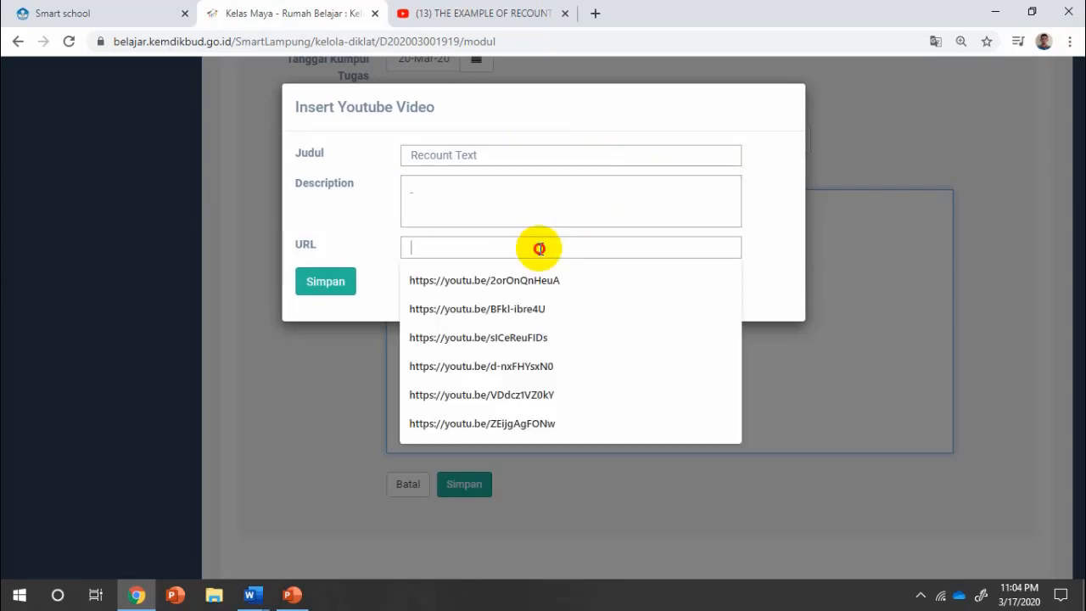
{"action": "key", "text": "ctrl+v"}
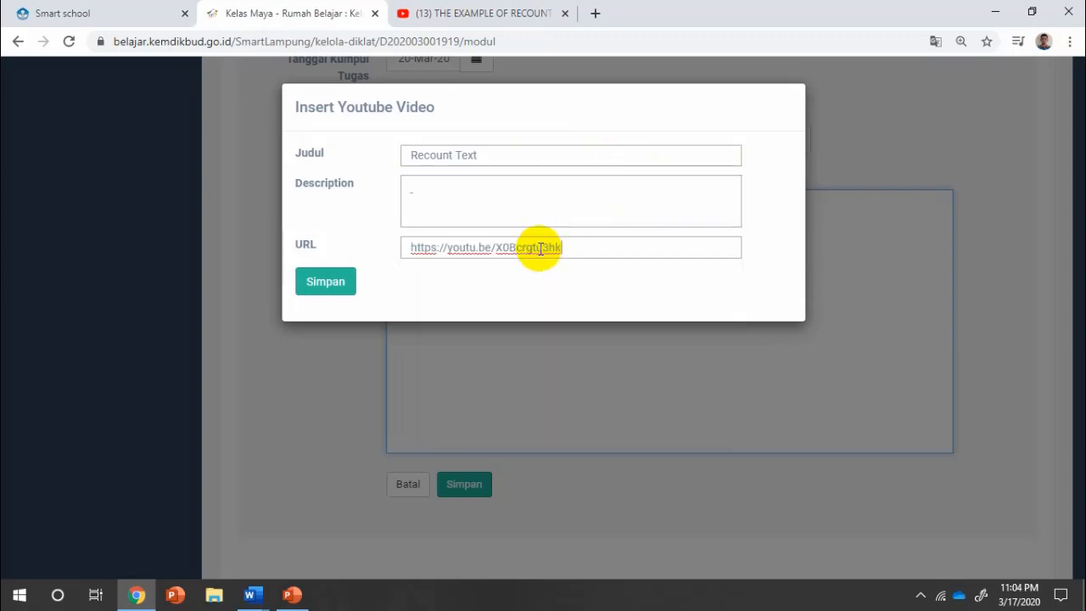
{"action": "left_click", "coordinate": [329, 288]}
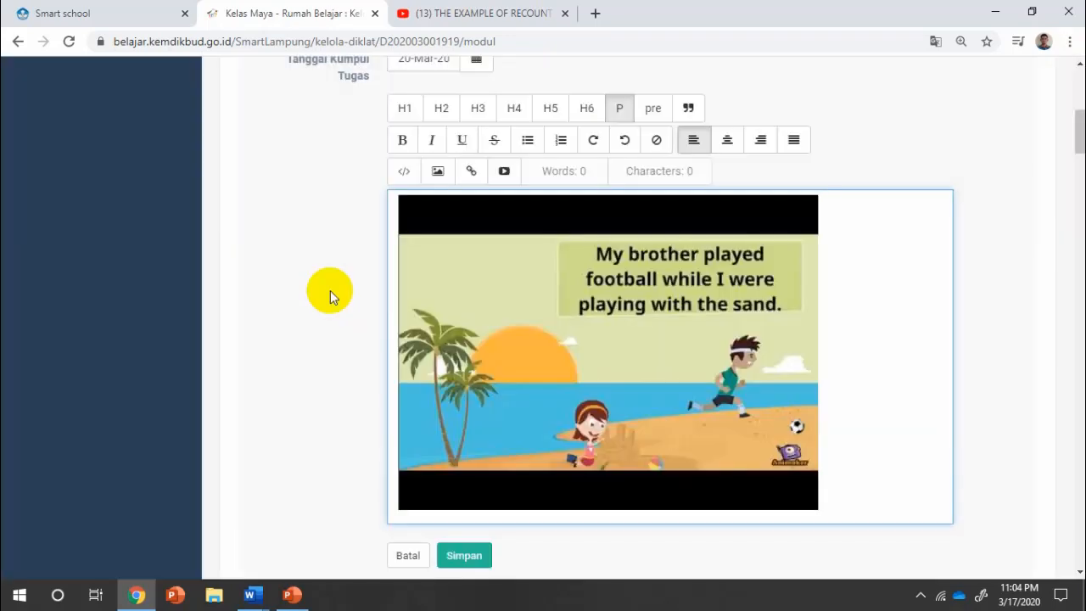
Paste 'Watch this video and answers the questions!' above the video and add blank lines below it.
{"action": "left_click", "coordinate": [874, 500]}
{"action": "key", "text": "Return"}
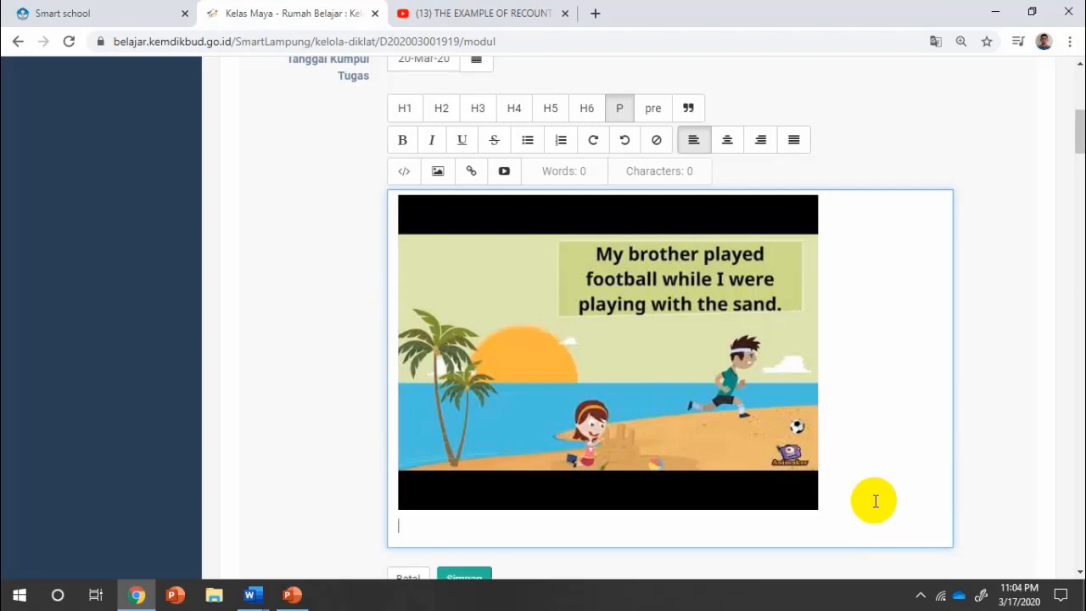
{"action": "key", "text": "Return"}
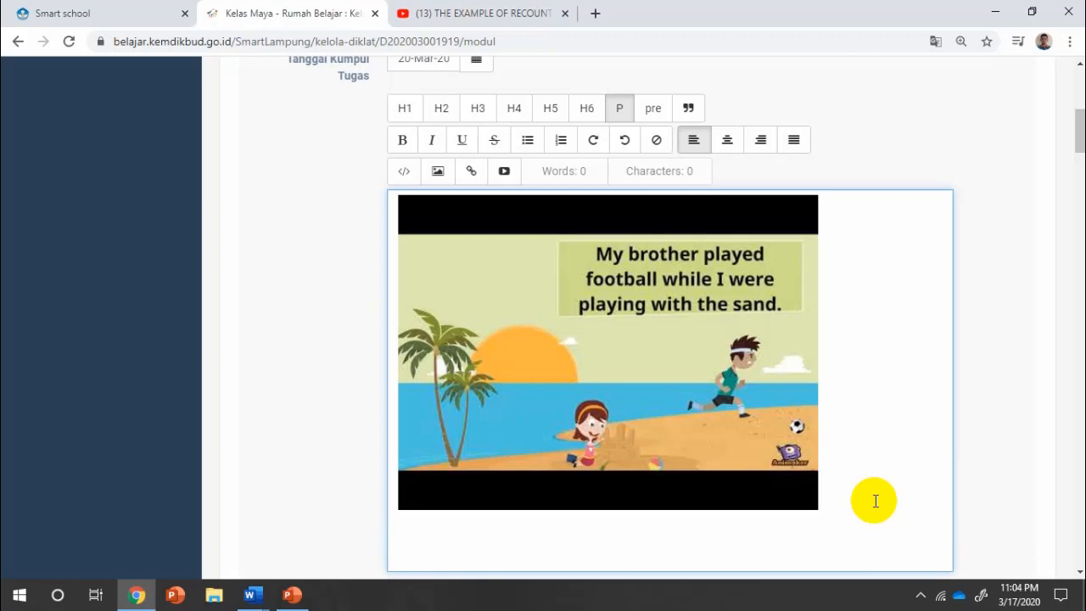
{"action": "scroll", "coordinate": [873, 500], "scroll_direction": "down", "scroll_amount": 2}
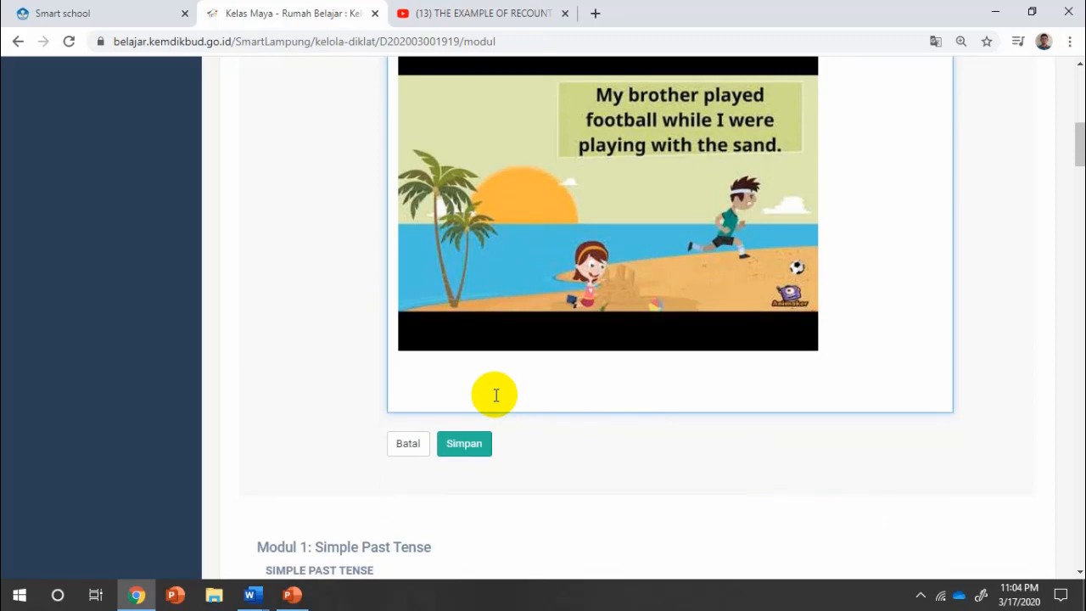
{"action": "scroll", "coordinate": [495, 394], "scroll_direction": "up", "scroll_amount": 2}
{"action": "left_click", "coordinate": [412, 197]}
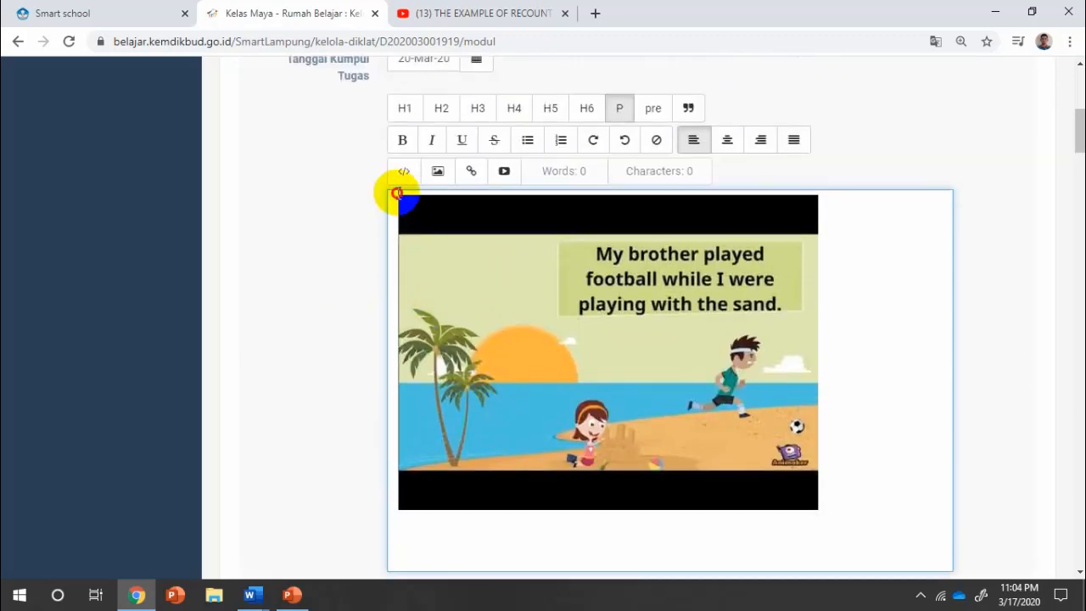
{"action": "key", "text": "Return"}
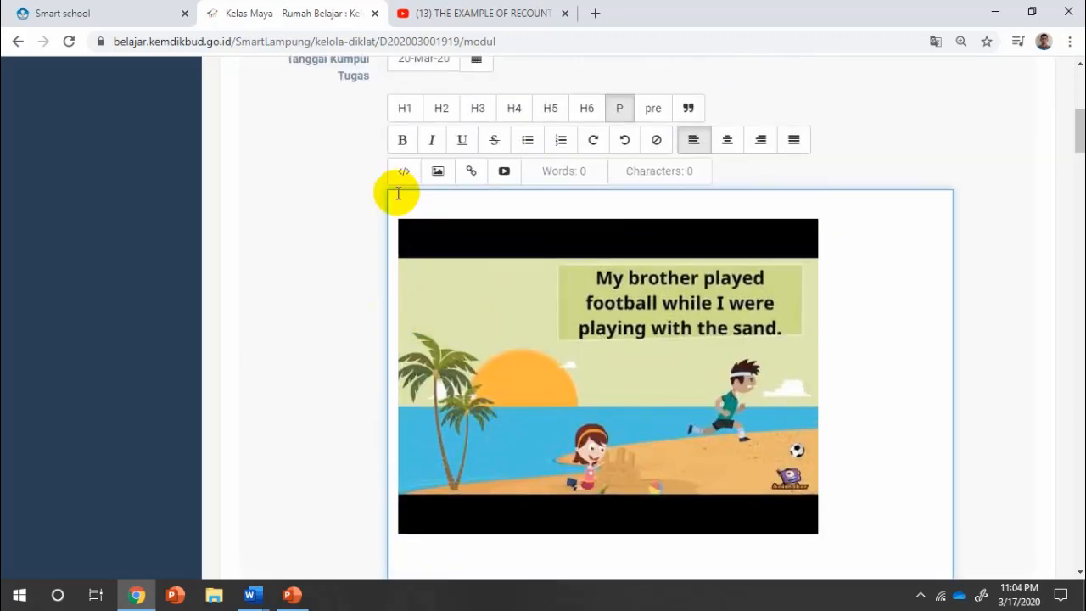
{"action": "key", "text": "ctrl+v"}
{"action": "left_click", "coordinate": [484, 206]}
{"action": "scroll", "coordinate": [676, 400], "scroll_direction": "down", "scroll_amount": 3}
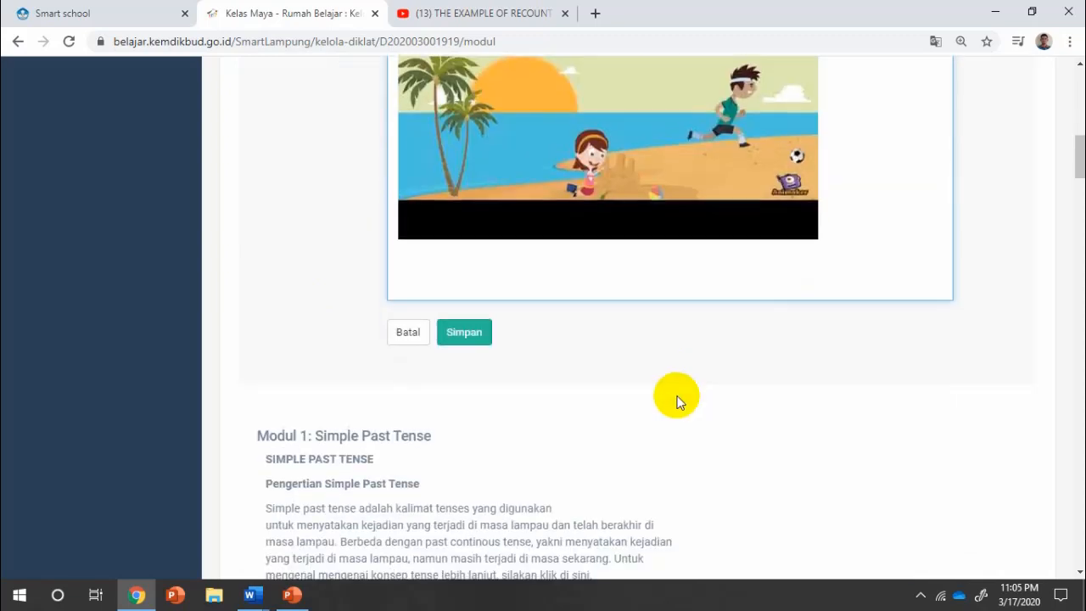
{"action": "left_click", "coordinate": [827, 246]}
{"action": "key", "text": "Return"}
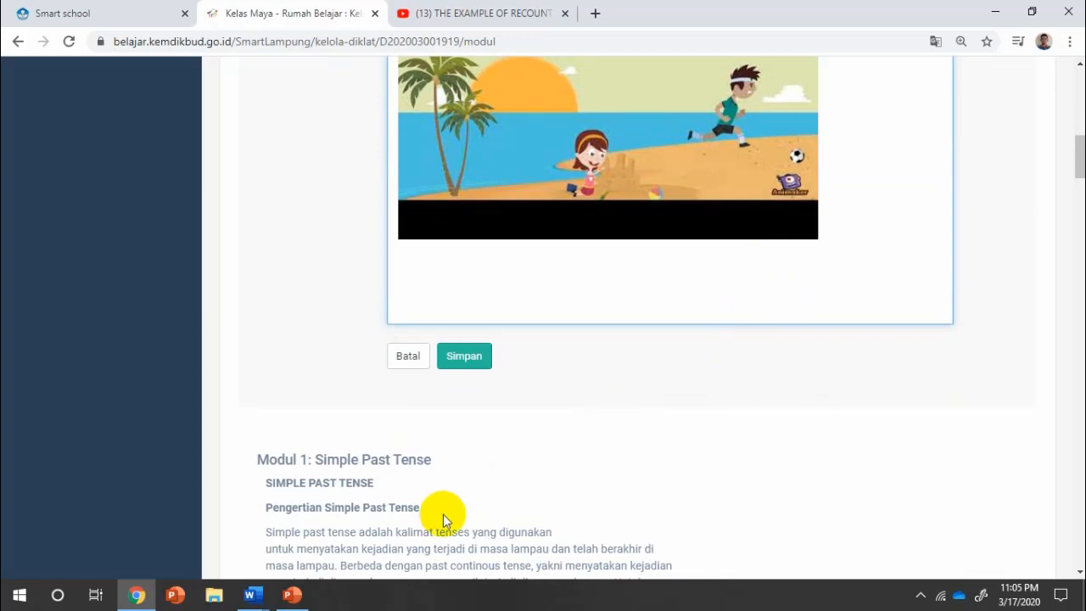
Select questions 1–10 in the Word FINAL TEST document.
{"action": "left_click", "coordinate": [253, 593]}
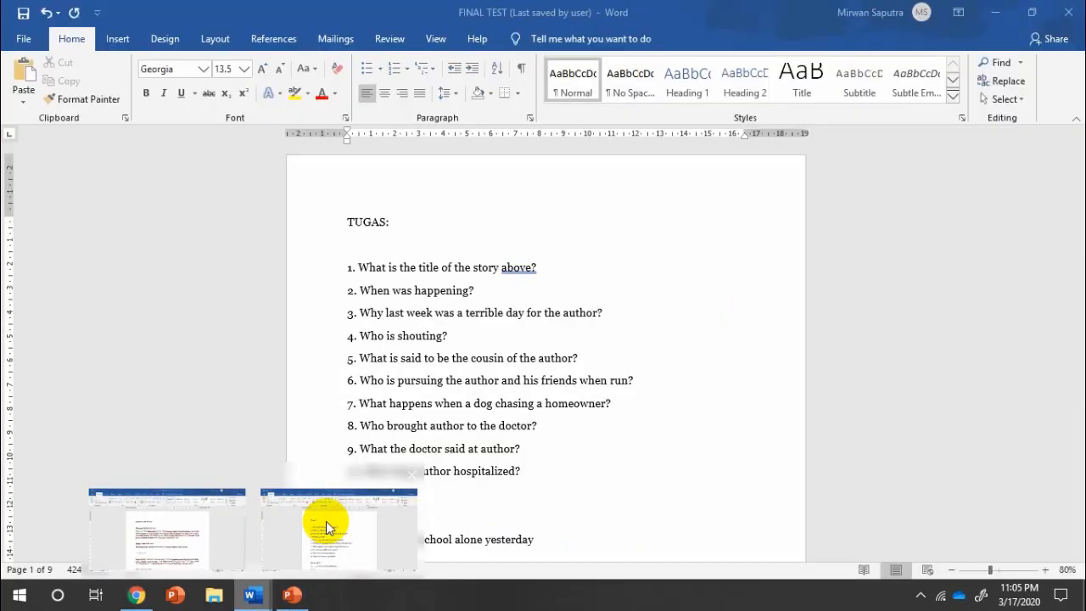
{"action": "left_click", "coordinate": [327, 517]}
{"action": "left_click", "coordinate": [348, 265]}
{"action": "left_click_drag", "start_coordinate": [348, 264], "coordinate": [541, 472]}
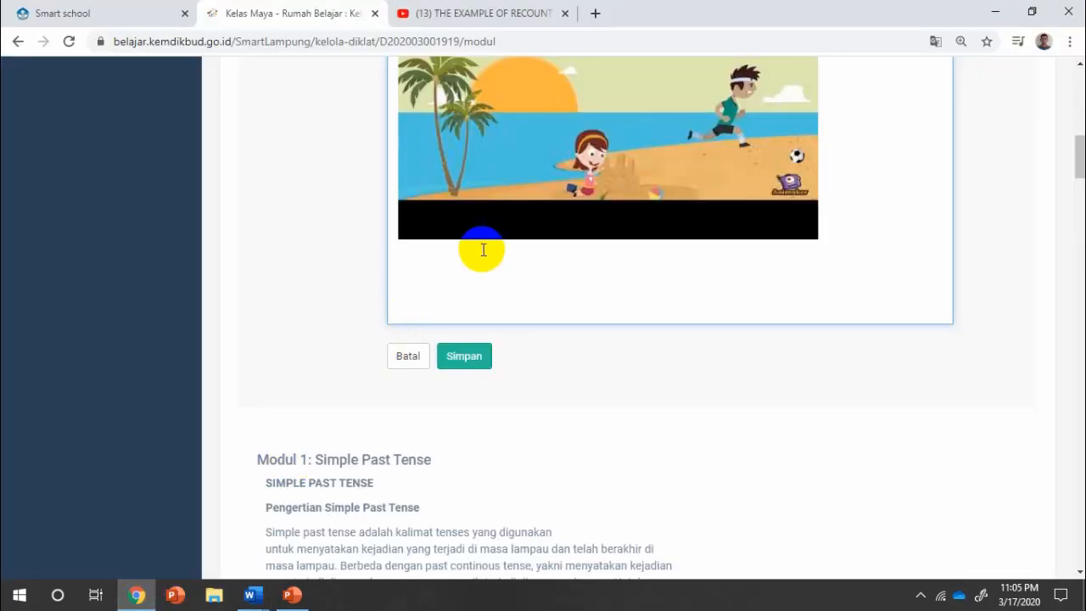
Paste the ten recount-text questions below the video and save the Tugas 2 task.
{"action": "key", "text": "ctrl+v"}
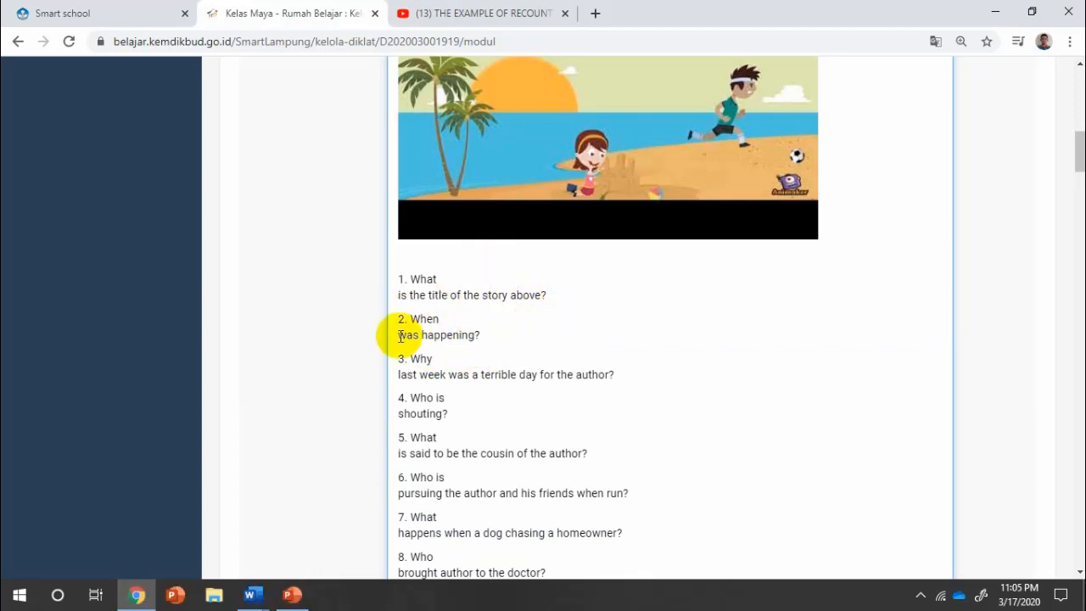
{"action": "scroll", "coordinate": [546, 308], "scroll_direction": "down", "scroll_amount": 4}
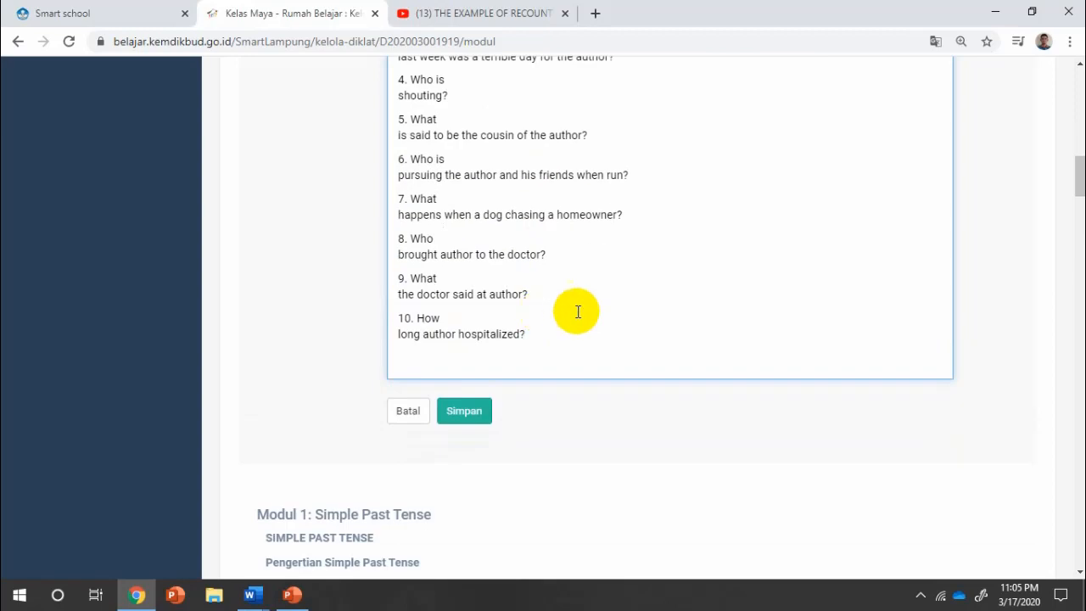
{"action": "left_click", "coordinate": [468, 412]}
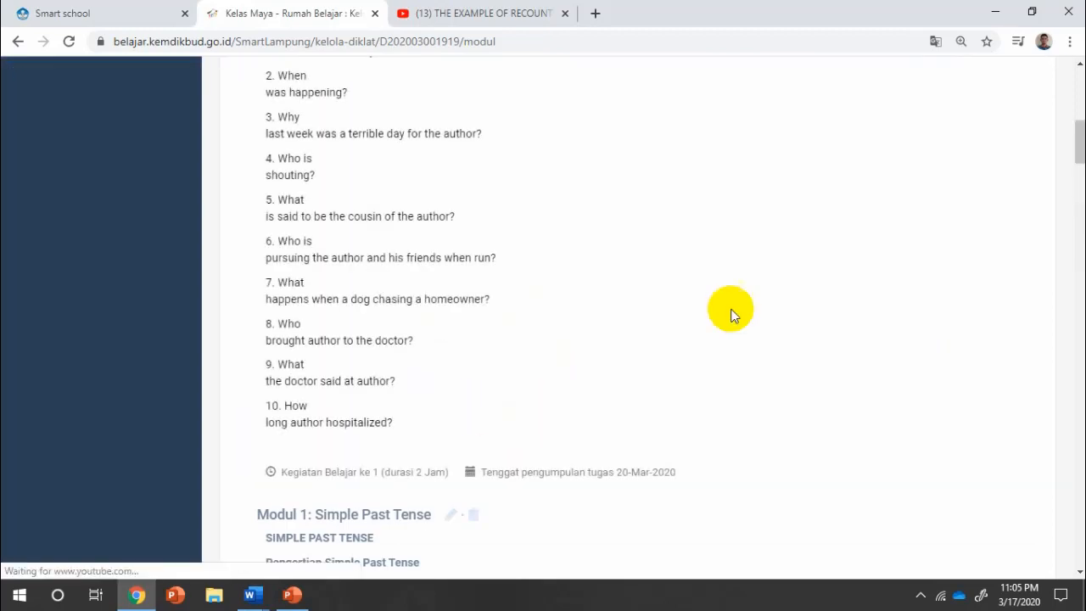
{"action": "scroll", "coordinate": [751, 301], "scroll_direction": "up", "scroll_amount": 5}
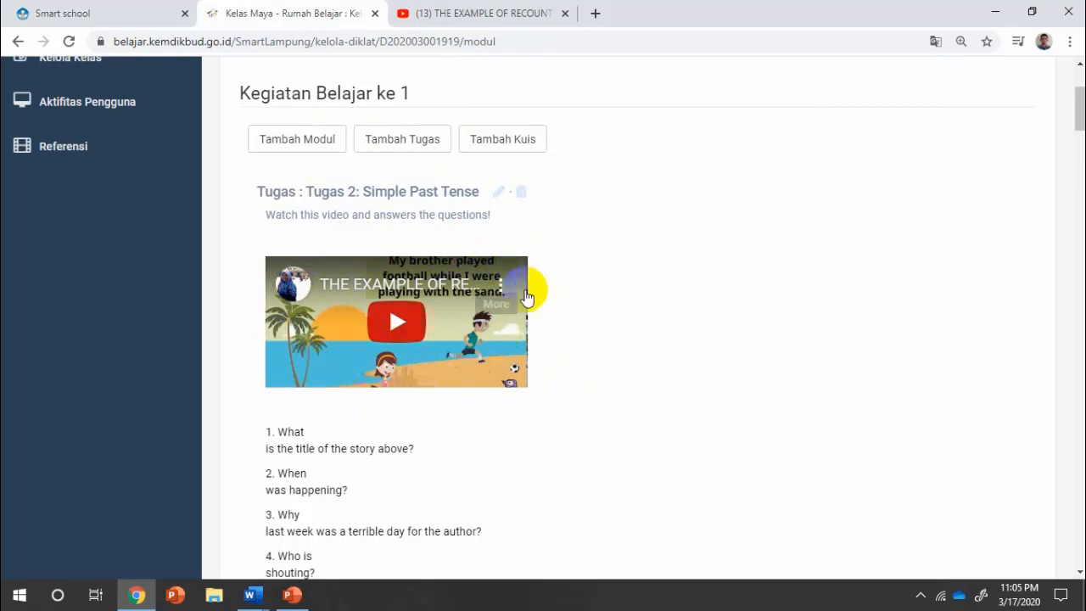
{"action": "scroll", "coordinate": [671, 313], "scroll_direction": "down", "scroll_amount": 2}
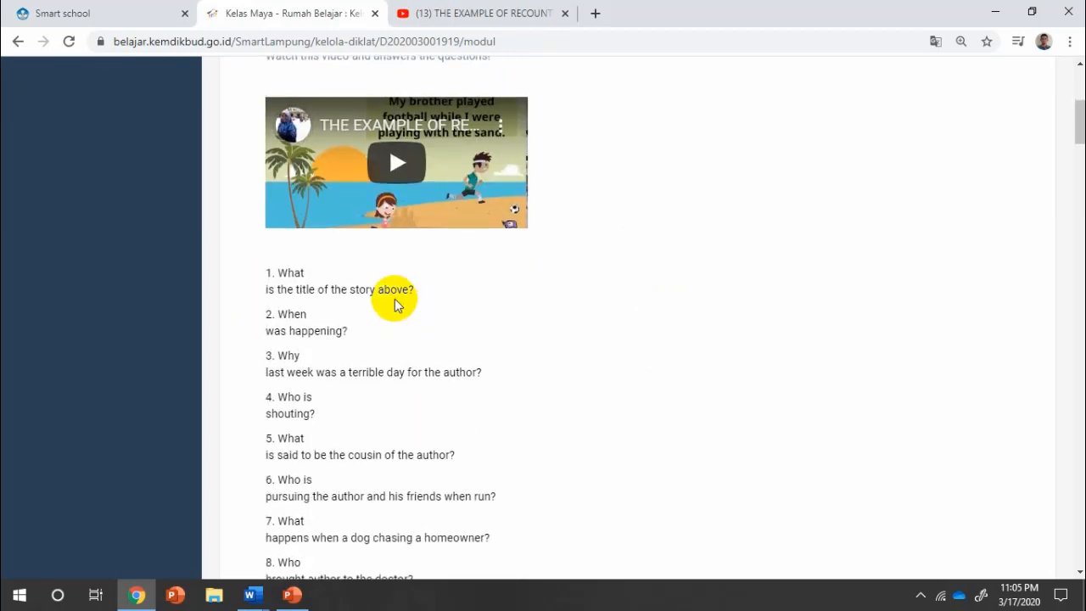
{"action": "scroll", "coordinate": [394, 302], "scroll_direction": "down", "scroll_amount": 3}
{"action": "scroll", "coordinate": [670, 326], "scroll_direction": "up", "scroll_amount": 3}
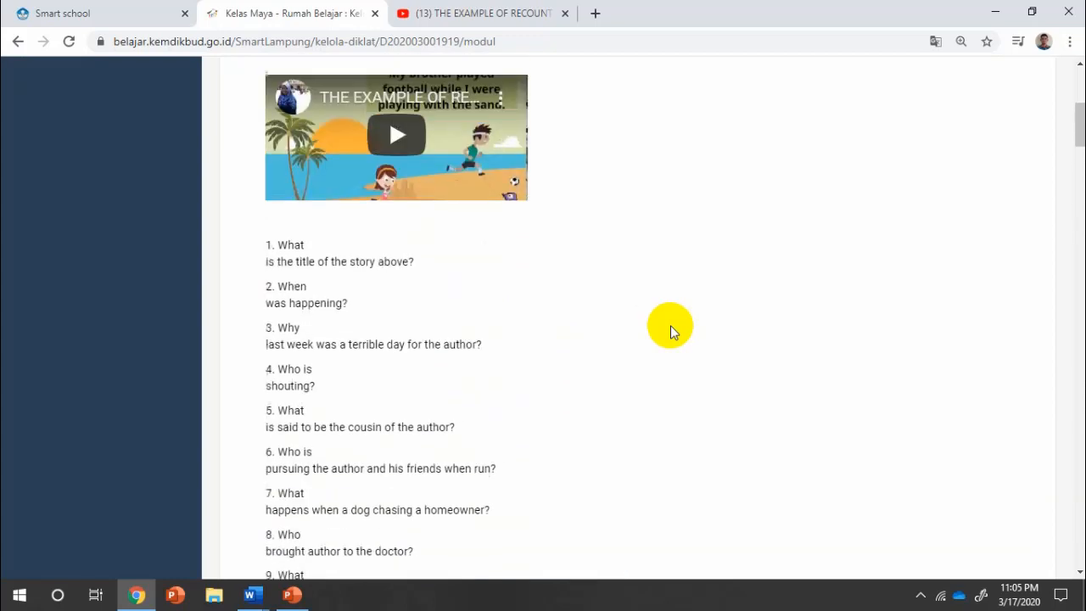
{"action": "scroll", "coordinate": [670, 331], "scroll_direction": "up", "scroll_amount": 3}
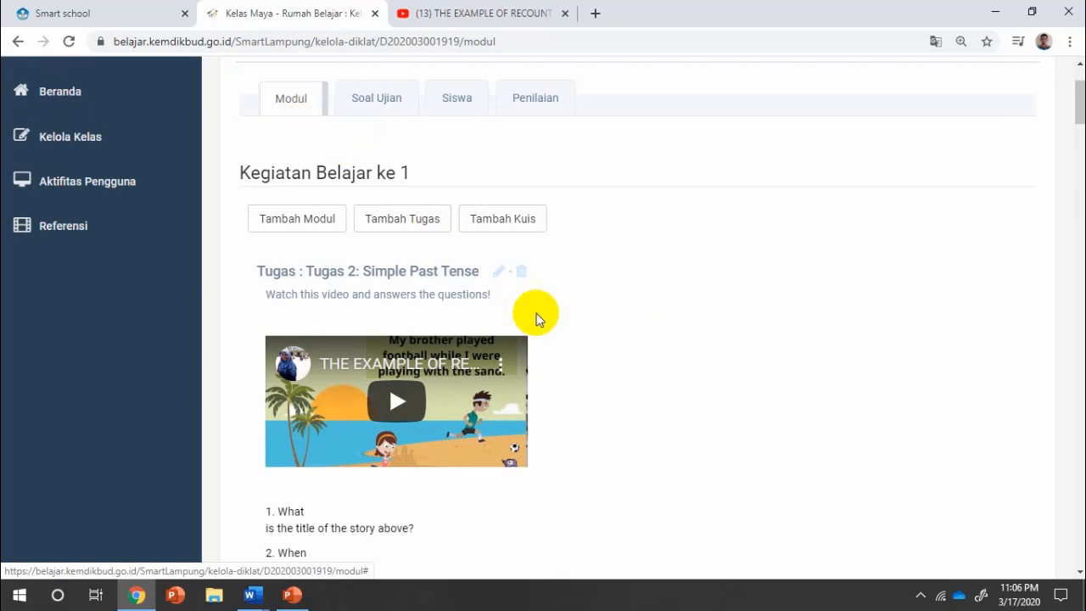
{"action": "scroll", "coordinate": [623, 340], "scroll_direction": "down", "scroll_amount": 1}
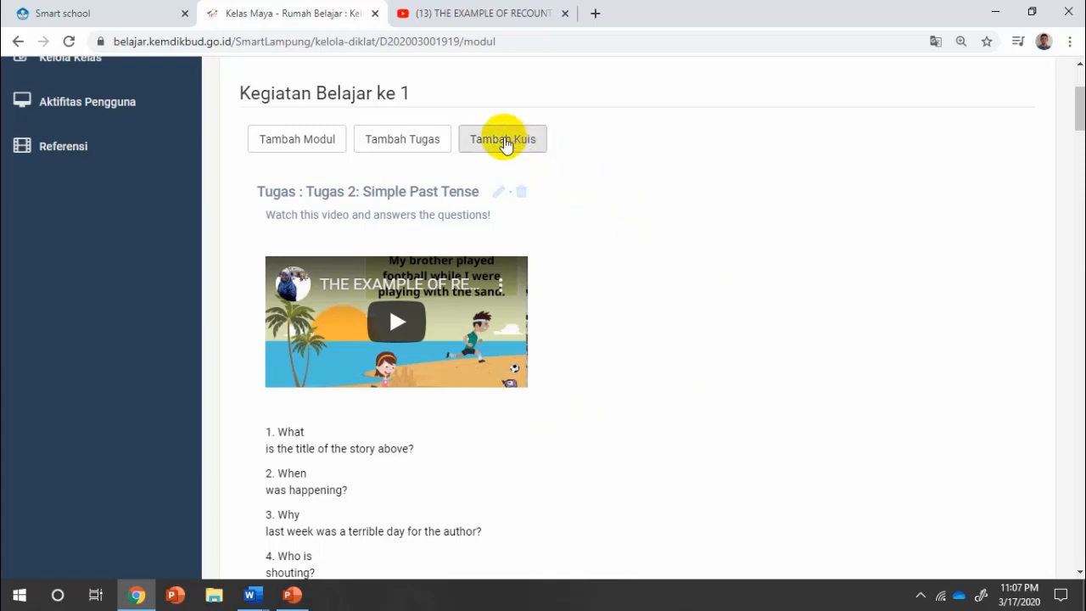
{"action": "scroll", "coordinate": [503, 141], "scroll_direction": "up", "scroll_amount": 1}
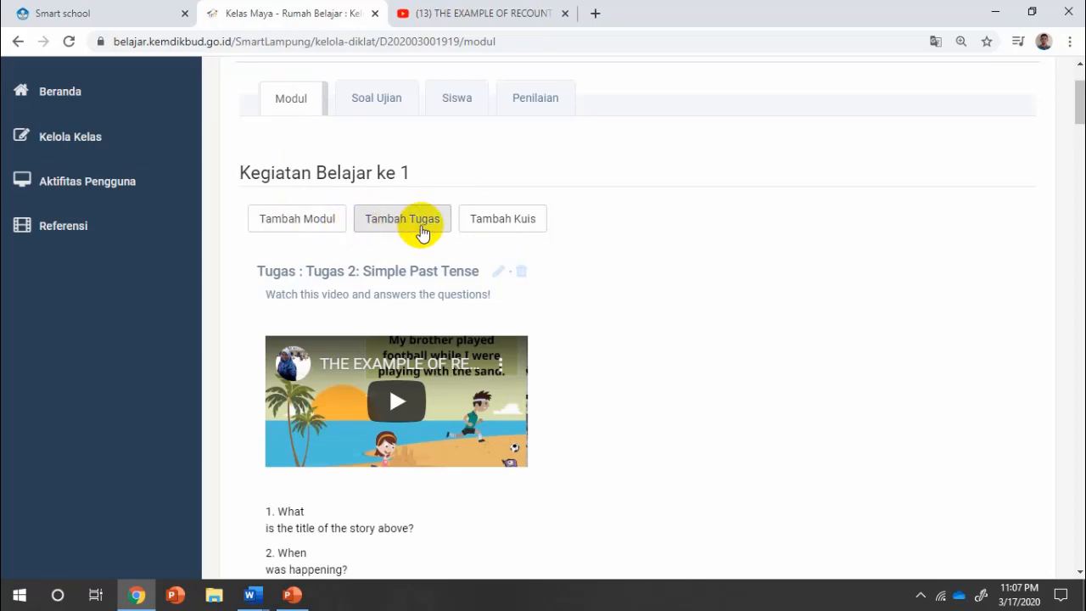
Start a new quiz in Kegiatan Belajar ke 1 named 'QUIZ 1' with a 60-minute duration.
{"action": "left_click", "coordinate": [507, 220]}
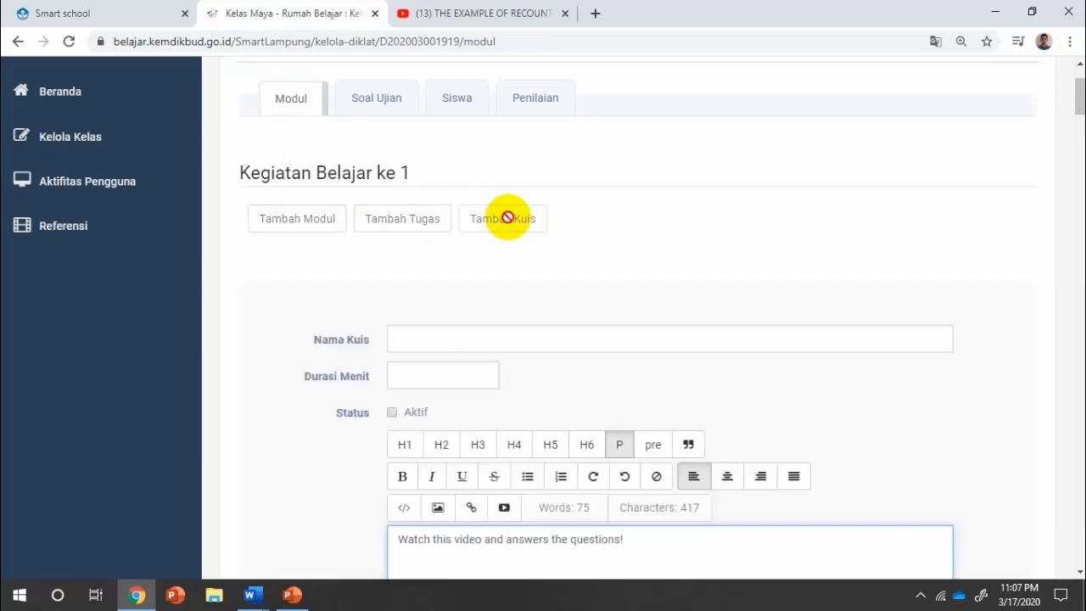
{"action": "left_click", "coordinate": [456, 329]}
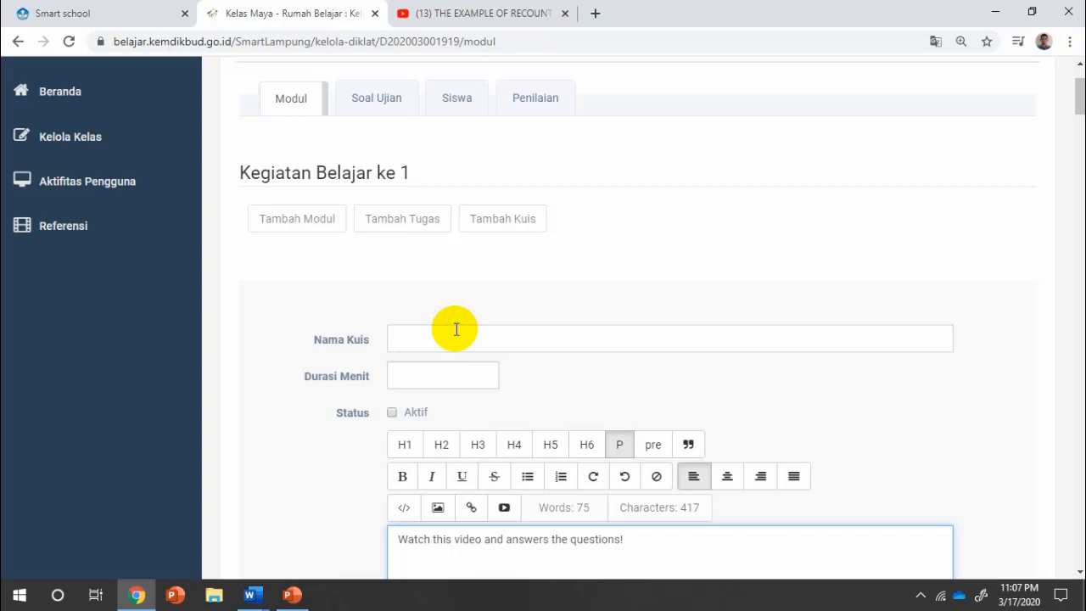
{"action": "scroll", "coordinate": [475, 365], "scroll_direction": "down", "scroll_amount": 1}
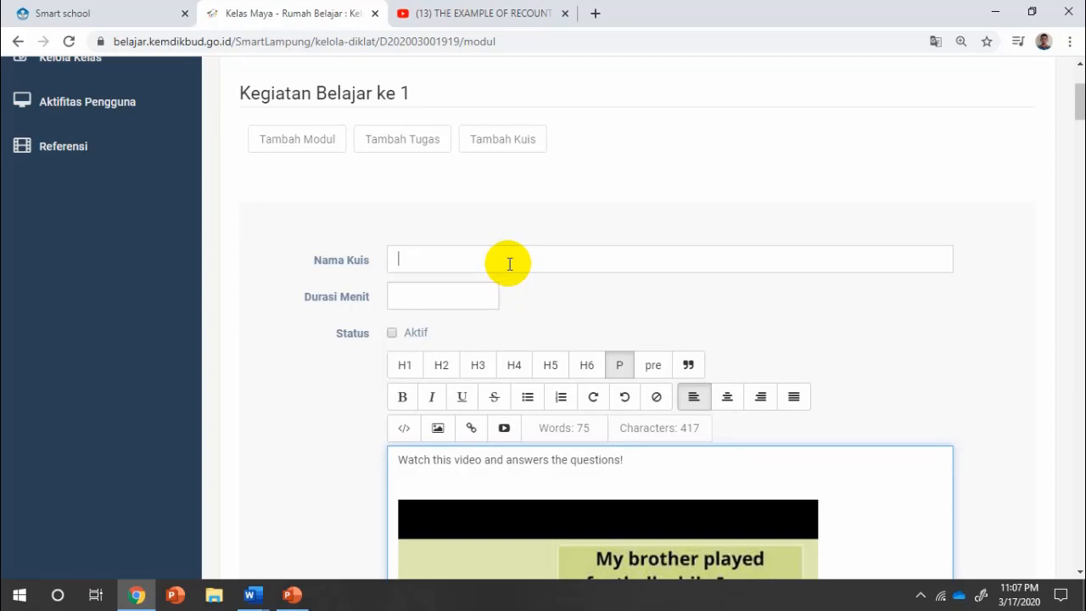
{"action": "scroll", "coordinate": [509, 264], "scroll_direction": "down", "scroll_amount": 2}
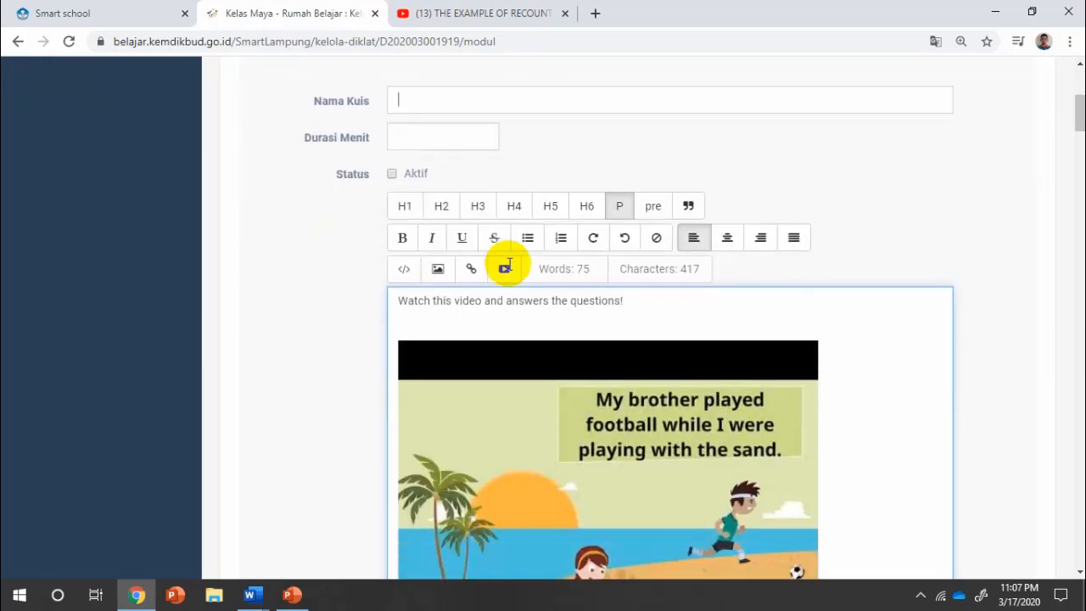
{"action": "scroll", "coordinate": [502, 137], "scroll_direction": "up", "scroll_amount": 1}
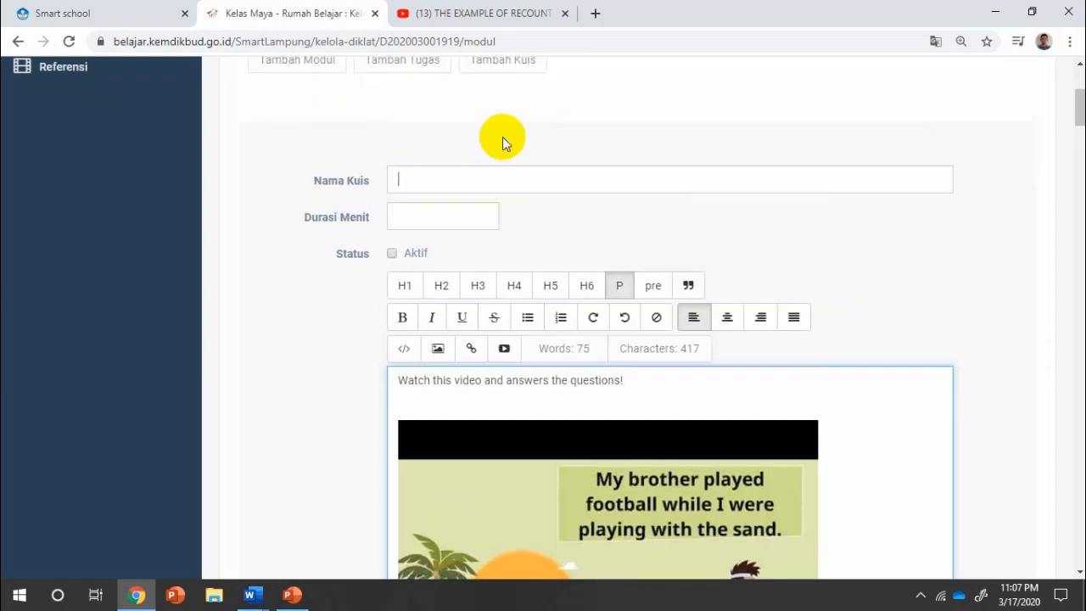
{"action": "type", "text": "QUIZ 1"}
{"action": "left_click", "coordinate": [439, 208]}
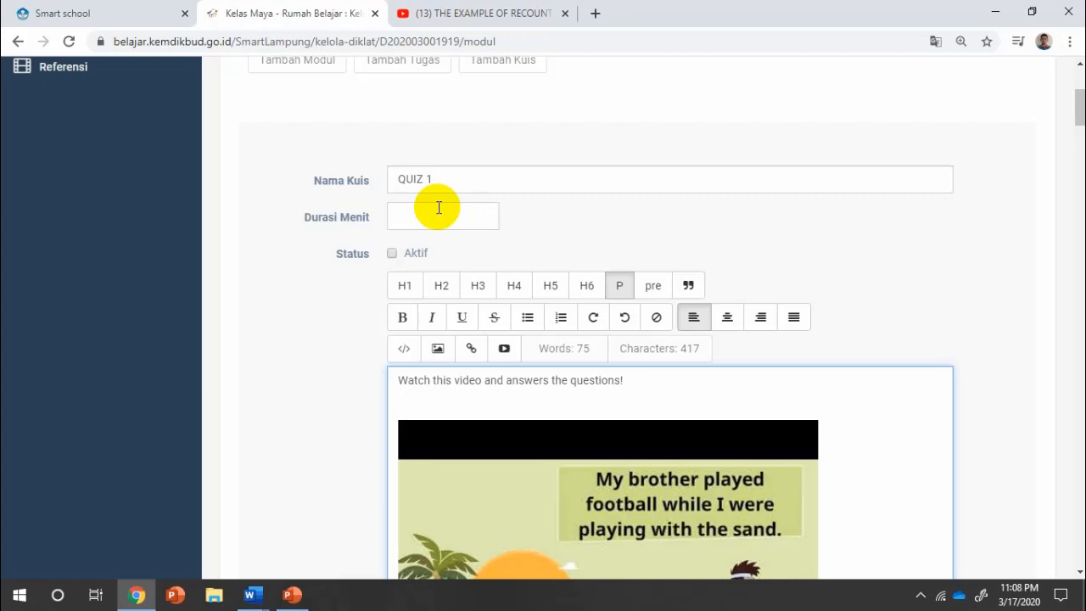
{"action": "type", "text": "60"}
Set the quiz status to Aktif and delete the carried-over description text and video.
{"action": "left_click", "coordinate": [392, 253]}
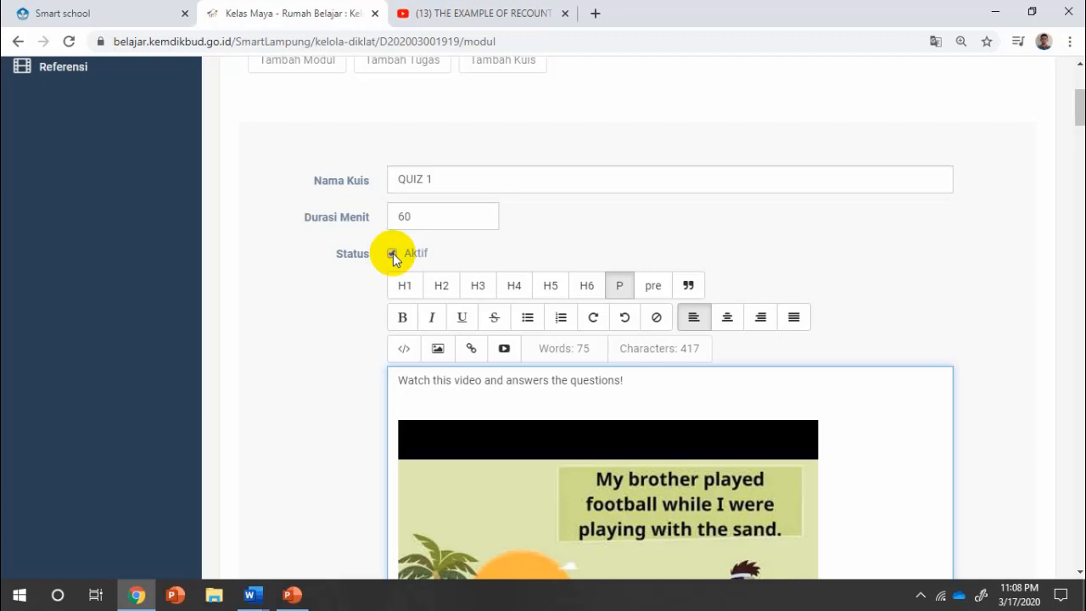
{"action": "left_click", "coordinate": [392, 254]}
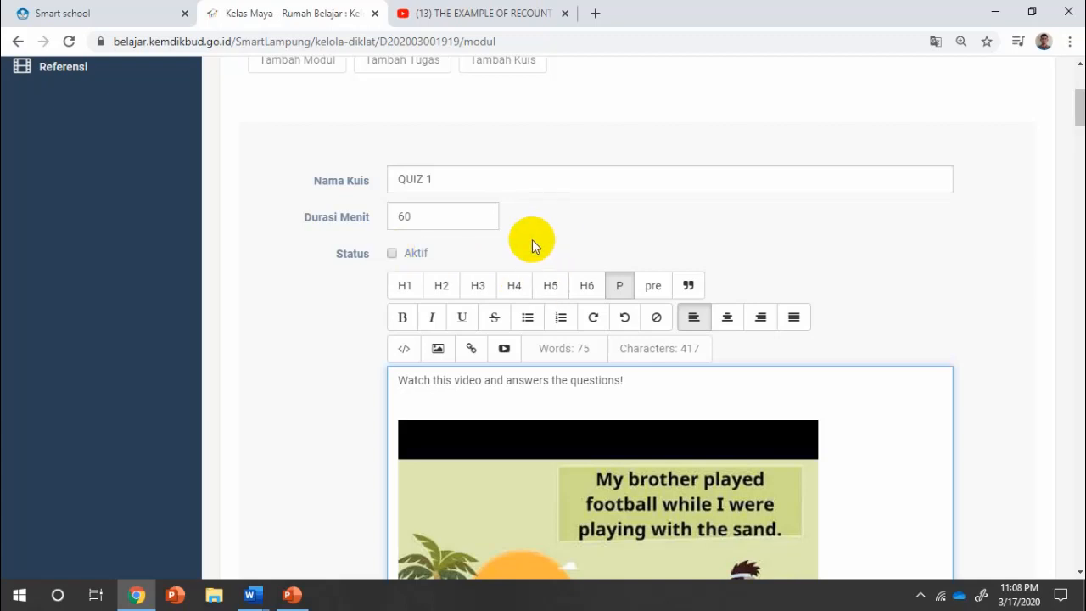
{"action": "left_click", "coordinate": [389, 253]}
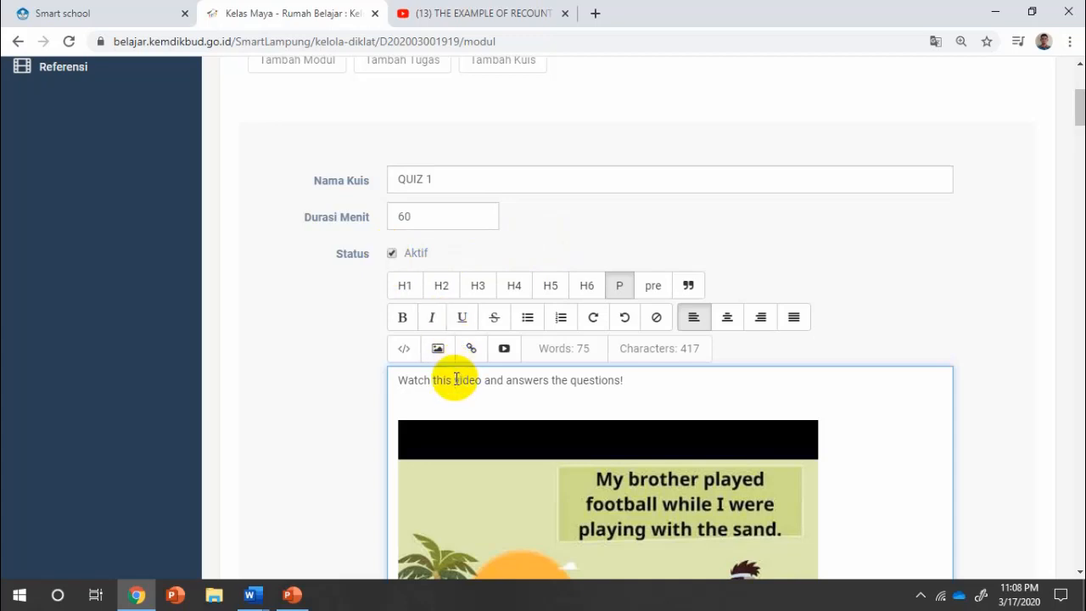
{"action": "key", "text": "ctrl+a"}
{"action": "key", "text": "BackSpace"}
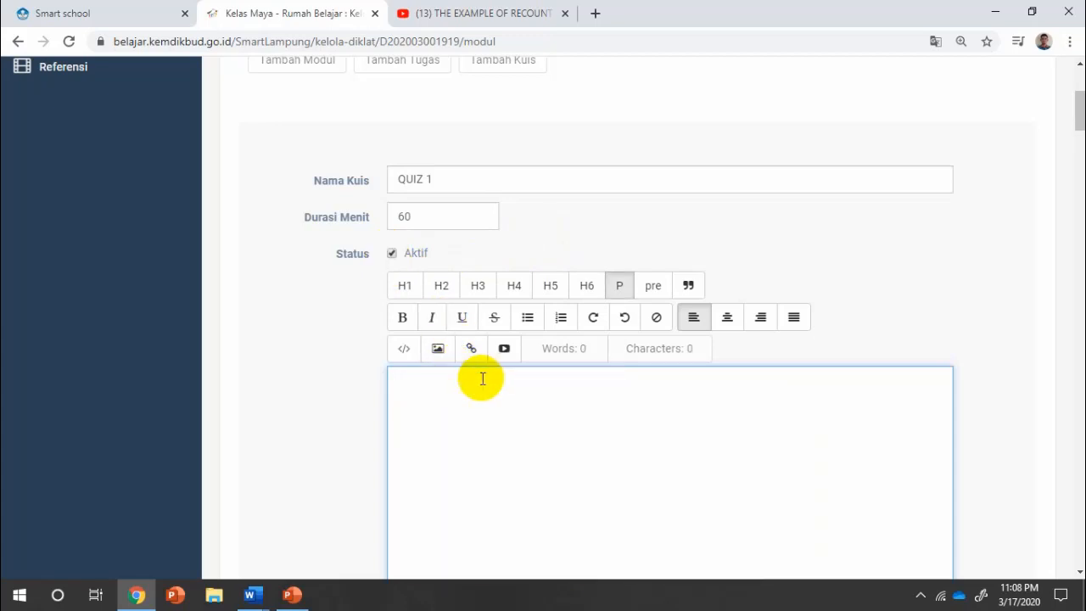
Enter 'Simple Past Tense!' as the QUIZ 1 description and save the quiz.
{"action": "scroll", "coordinate": [480, 376], "scroll_direction": "down", "scroll_amount": 2}
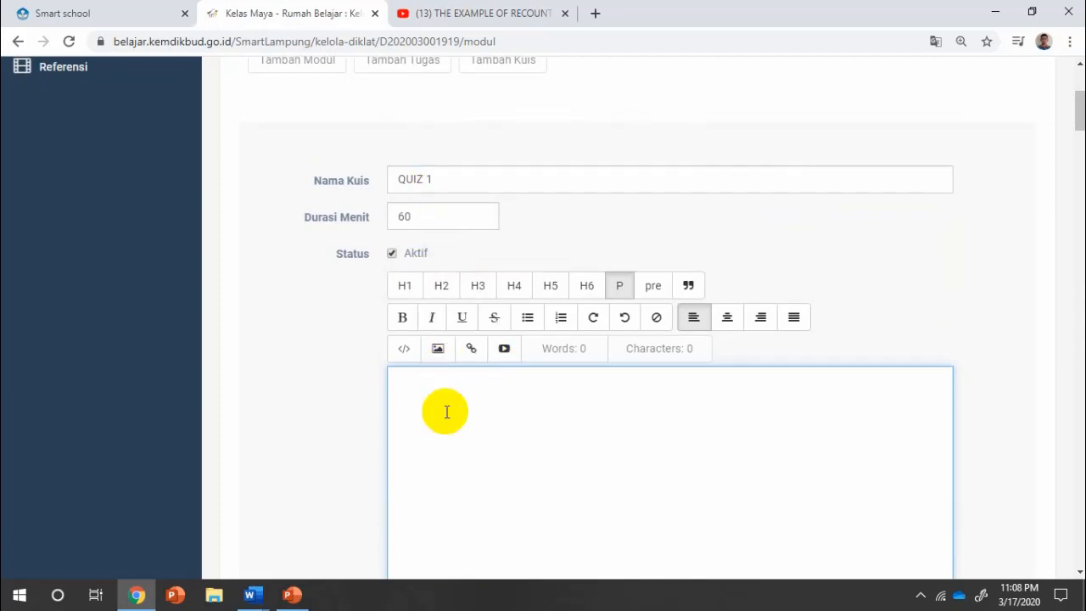
{"action": "type", "text": "Simple Past Tense"}
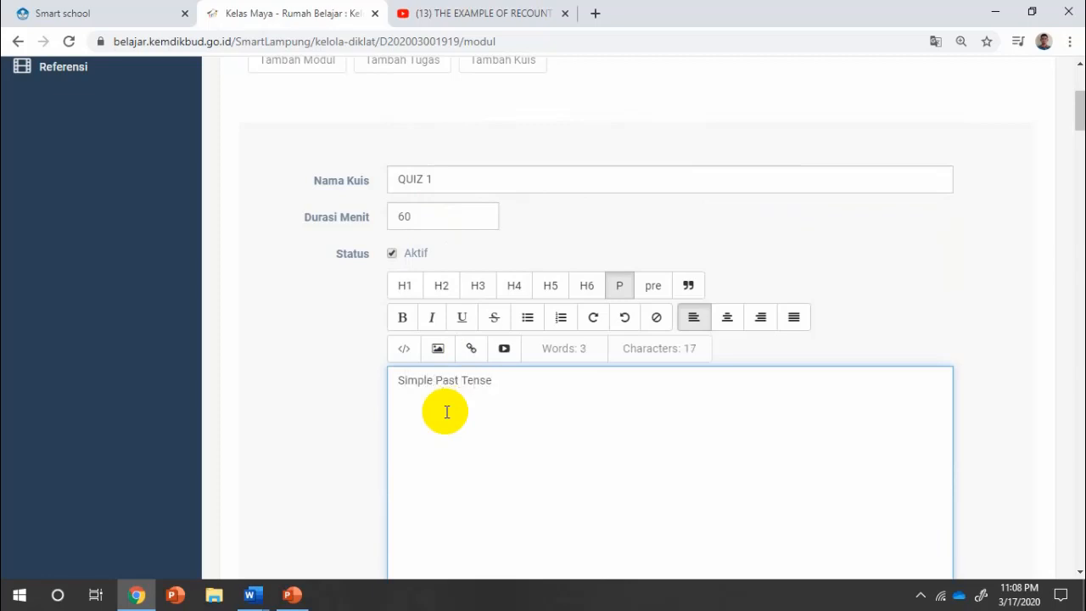
{"action": "type", "text": "!"}
{"action": "scroll", "coordinate": [446, 410], "scroll_direction": "down", "scroll_amount": 2}
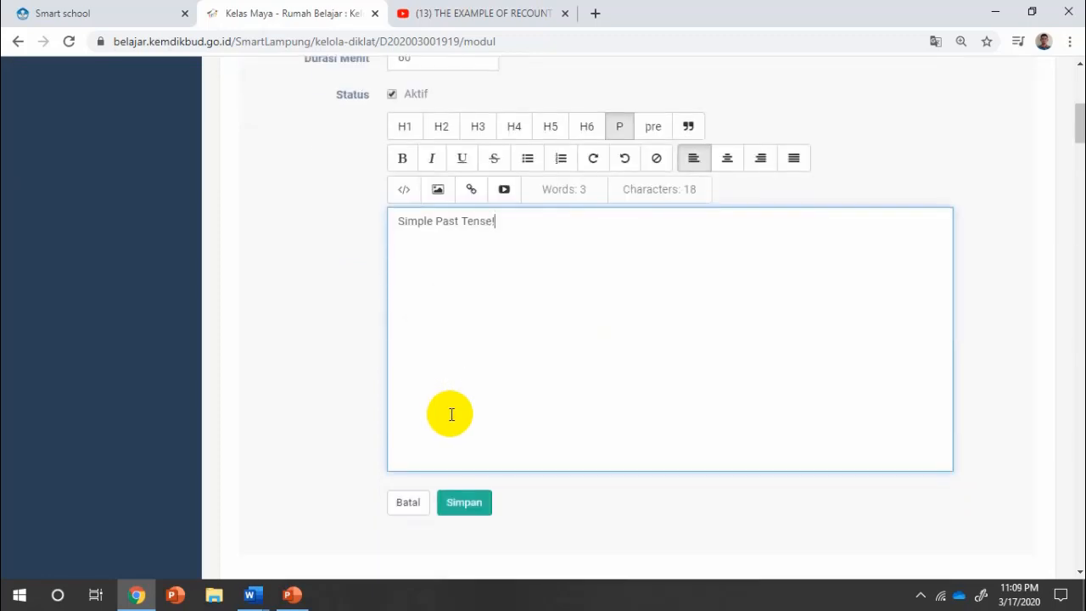
{"action": "scroll", "coordinate": [447, 369], "scroll_direction": "up", "scroll_amount": 2}
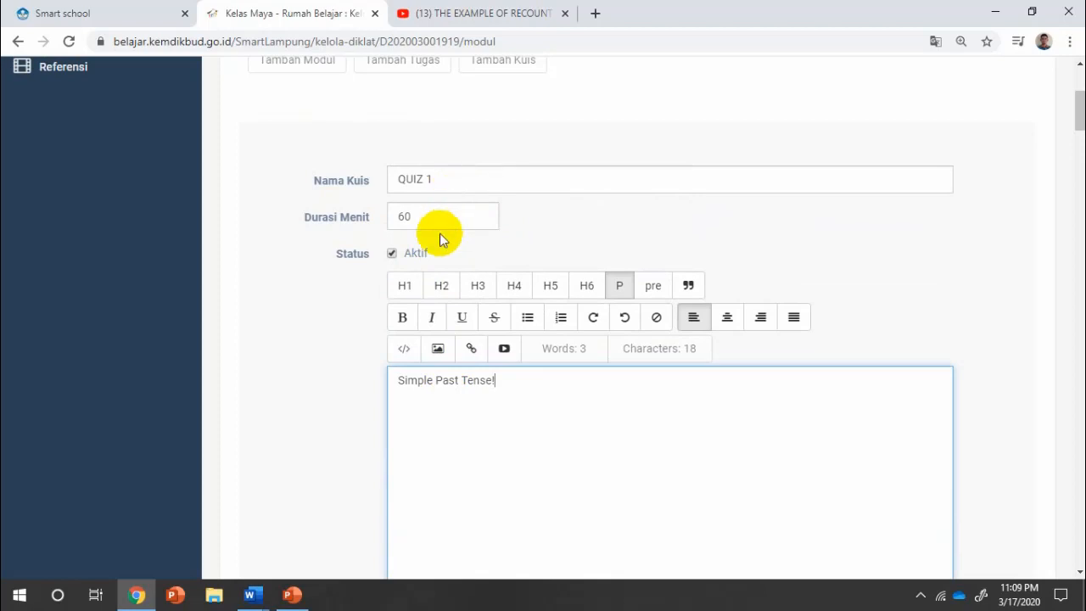
{"action": "scroll", "coordinate": [455, 274], "scroll_direction": "down", "scroll_amount": 2}
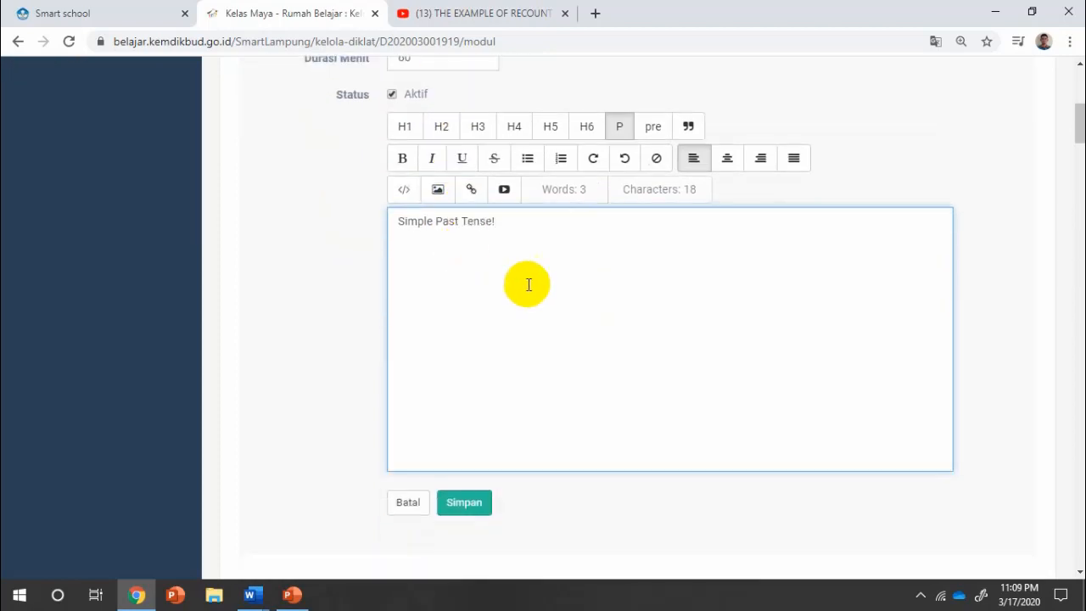
{"action": "left_click", "coordinate": [474, 505]}
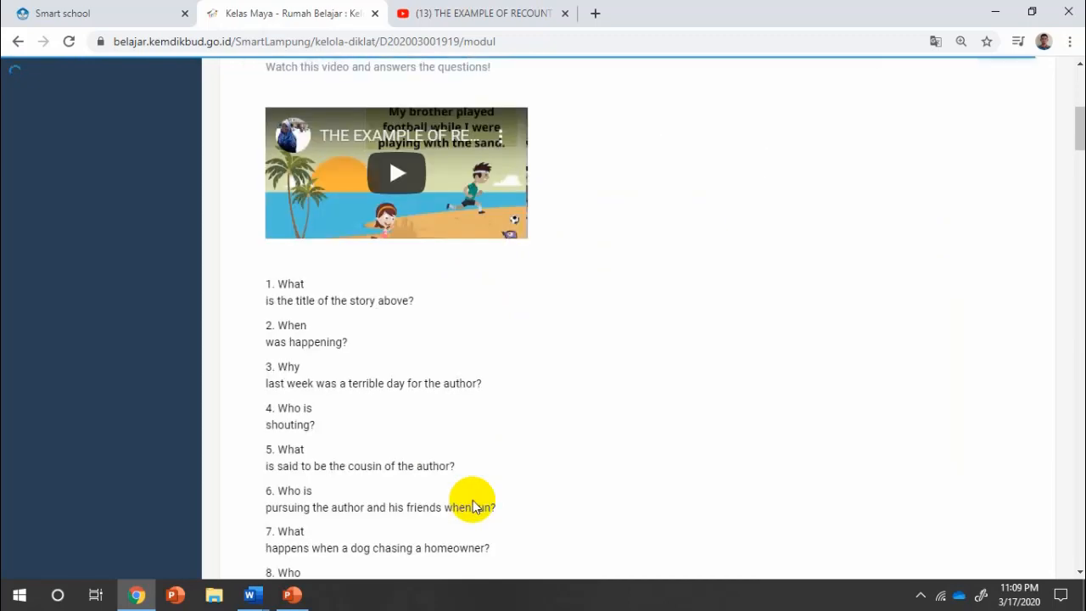
{"action": "scroll", "coordinate": [509, 428], "scroll_direction": "up", "scroll_amount": 5}
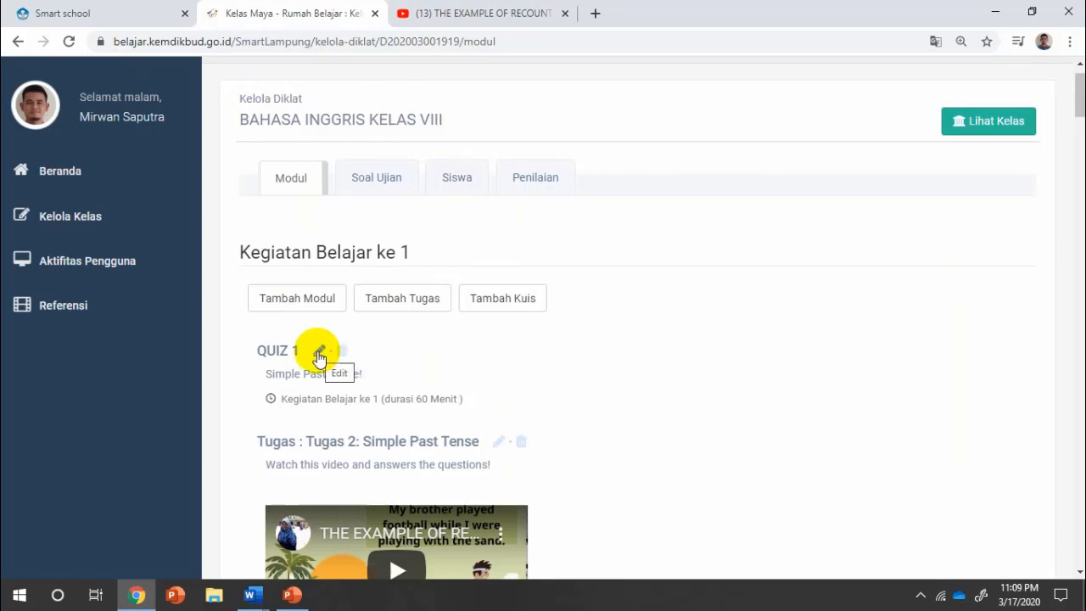
Open the Kelola Soal question management page for QUIZ 1.
{"action": "left_click", "coordinate": [319, 354]}
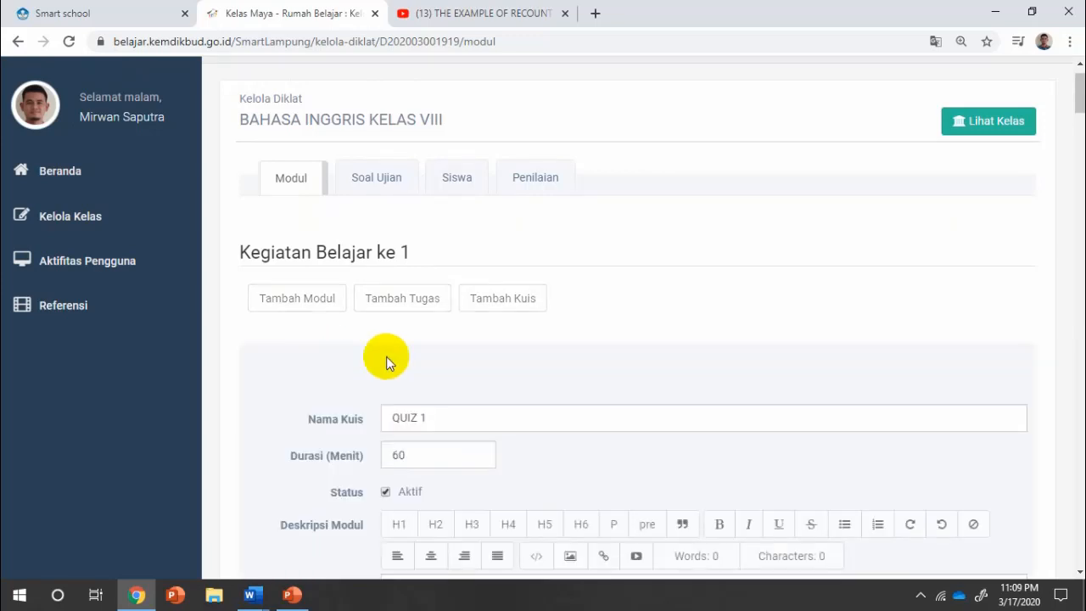
{"action": "scroll", "coordinate": [518, 400], "scroll_direction": "down", "scroll_amount": 4}
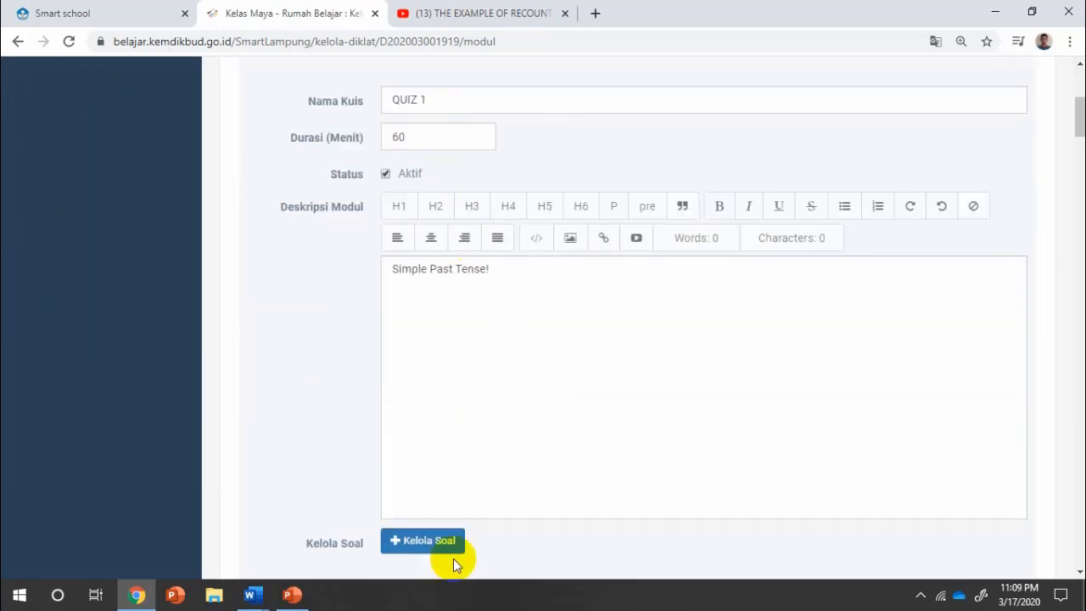
{"action": "left_click", "coordinate": [454, 548]}
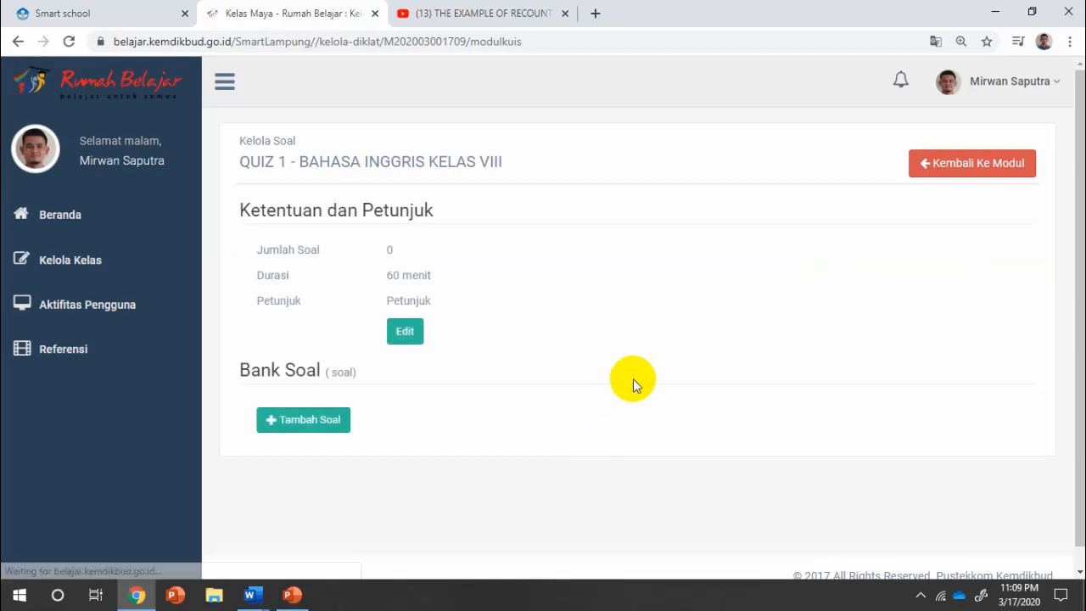
{"action": "scroll", "coordinate": [633, 381], "scroll_direction": "down", "scroll_amount": 1}
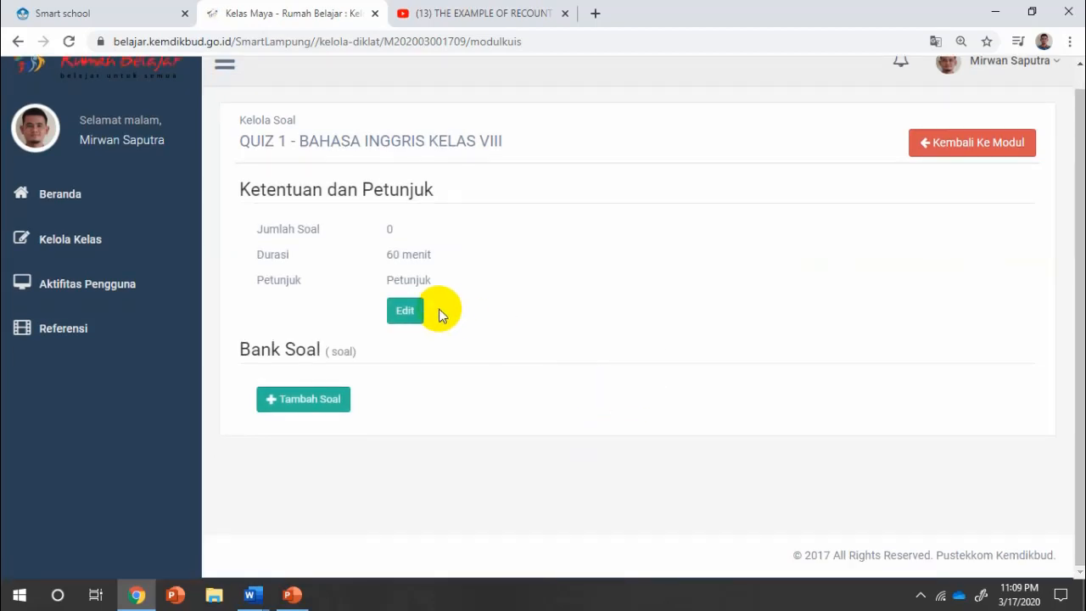
Replace the quiz instructions with 'Choose the best answers!' and save them.
{"action": "left_click", "coordinate": [404, 311]}
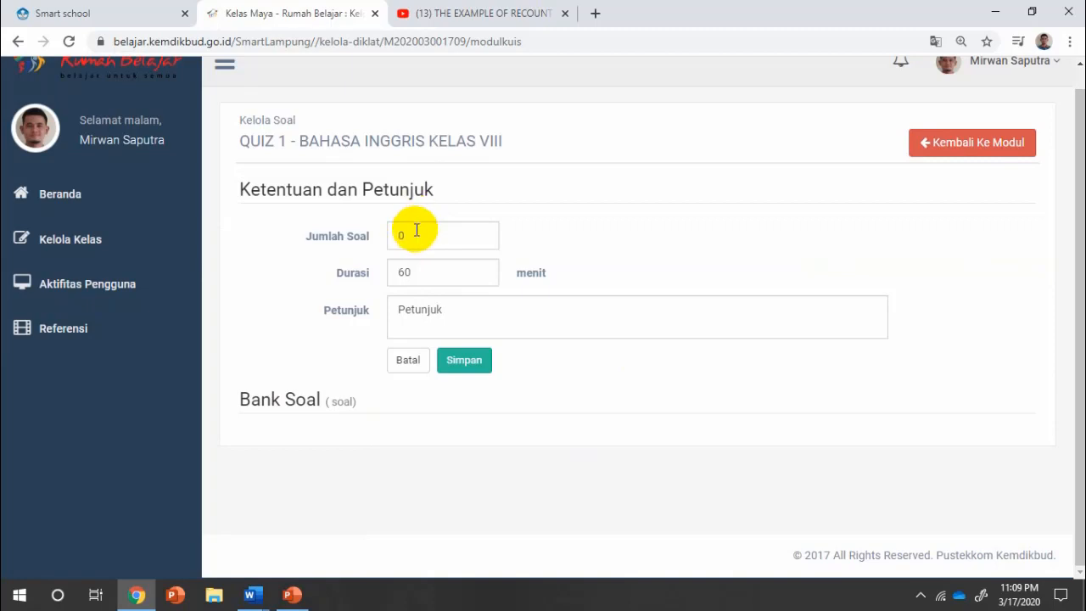
{"action": "left_click", "coordinate": [452, 315]}
{"action": "key", "text": "BackSpace"}
{"action": "key", "text": "BackSpace"}
{"action": "key", "text": "BackSpace"}
{"action": "key", "text": "BackSpace"}
{"action": "key", "text": "BackSpace"}
{"action": "key", "text": "BackSpace"}
{"action": "key", "text": "BackSpace"}
{"action": "key", "text": "BackSpace"}
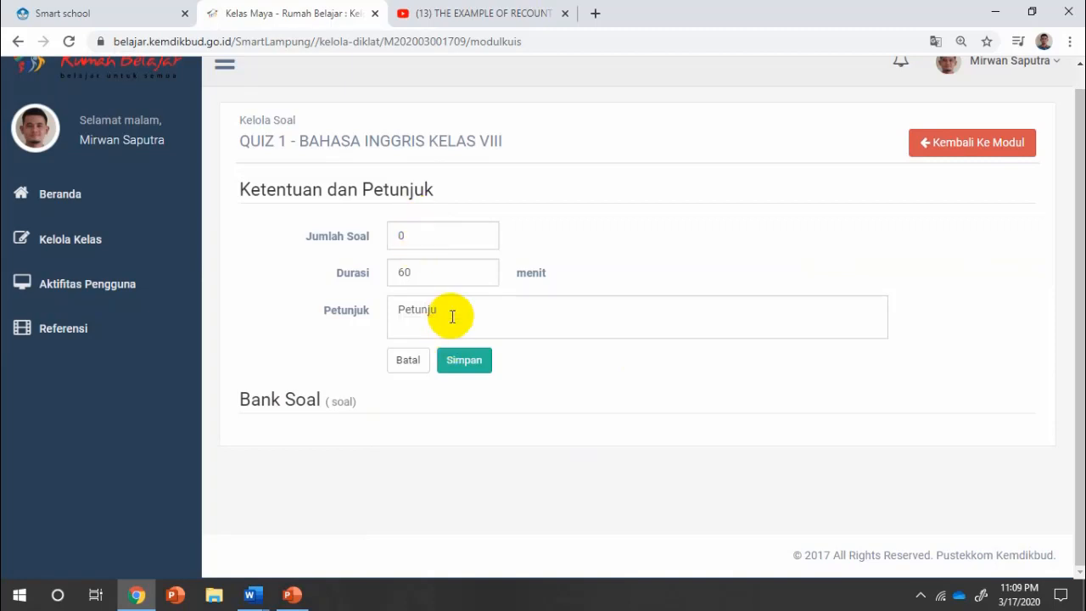
{"action": "type", "text": "Choose the best answers"}
{"action": "left_click", "coordinate": [465, 362]}
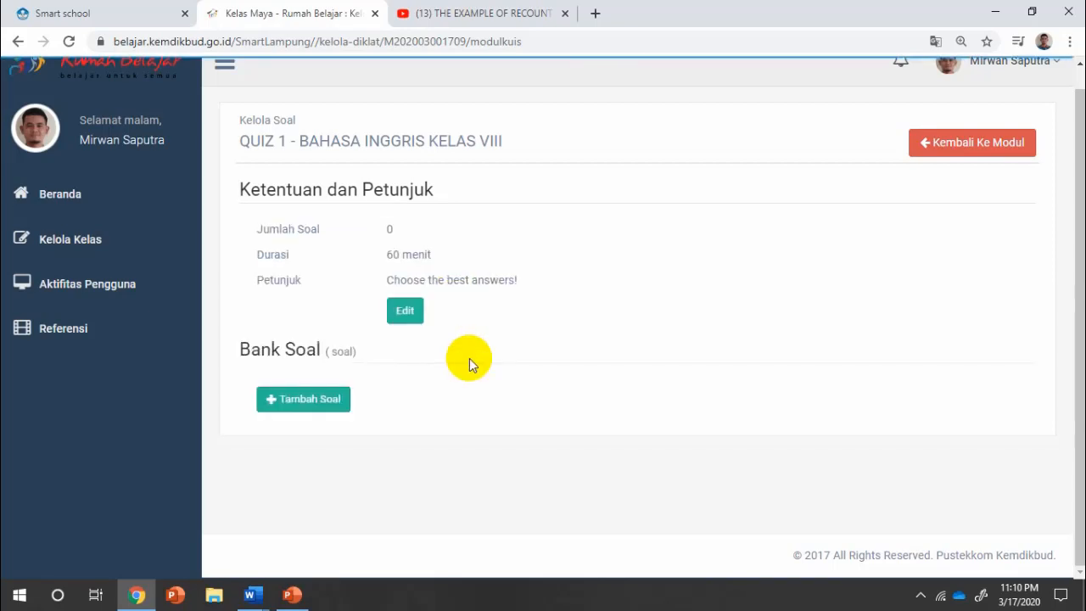
Add a new blank question to QUIZ 1 and place the caret in its Pertanyaan box.
{"action": "left_click", "coordinate": [322, 411]}
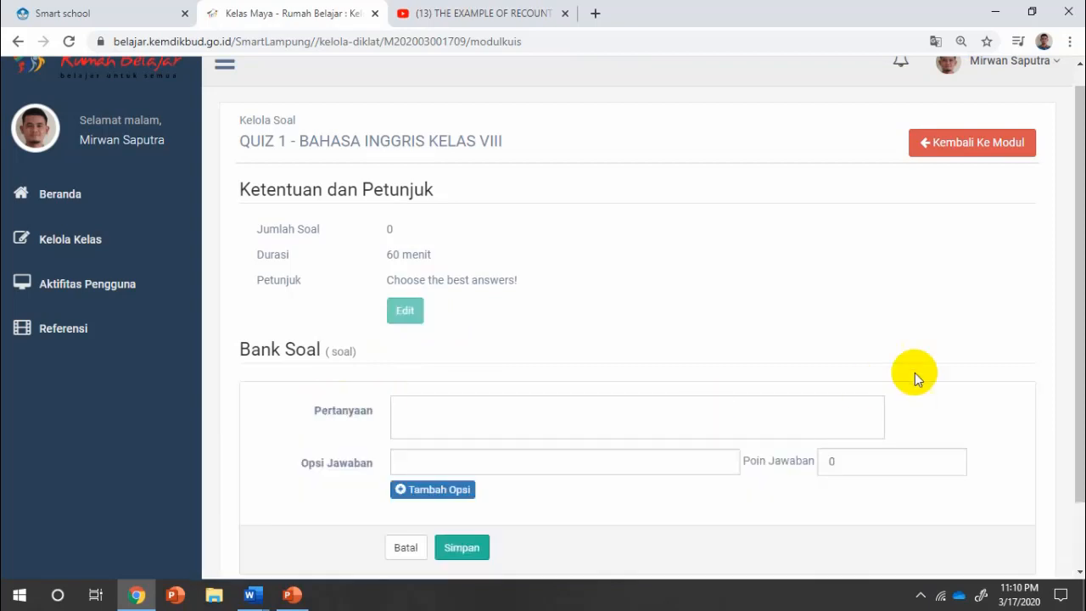
{"action": "scroll", "coordinate": [932, 368], "scroll_direction": "down", "scroll_amount": 1}
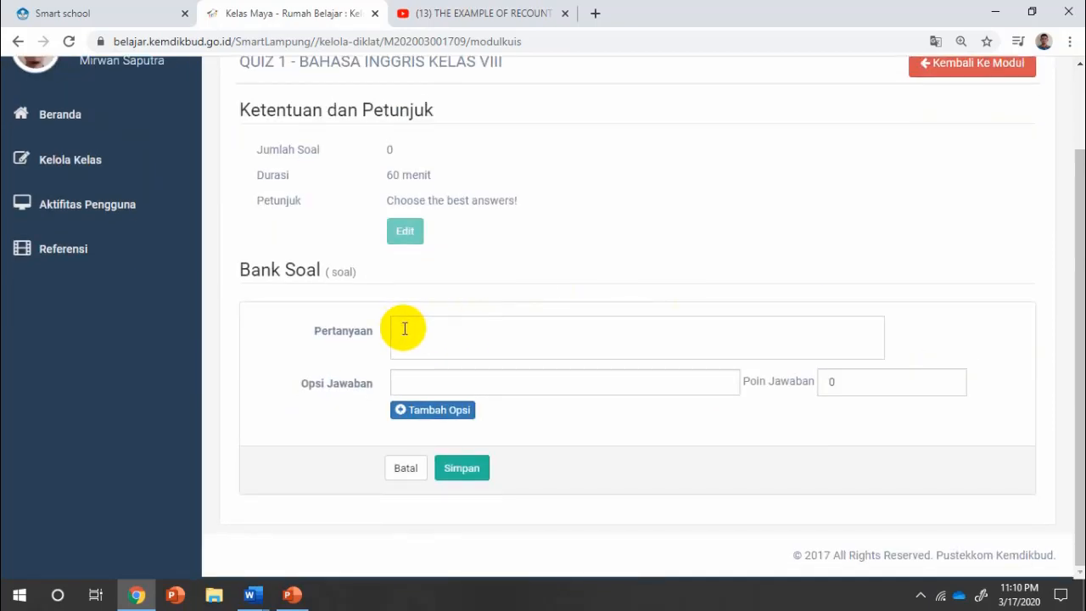
{"action": "left_click", "coordinate": [405, 329]}
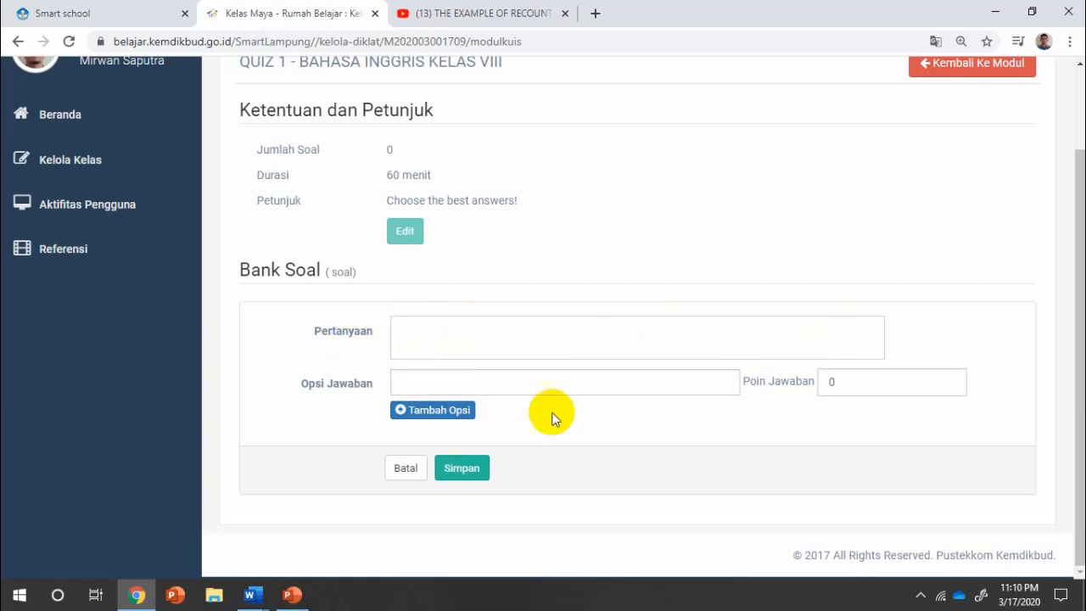
{"action": "left_click", "coordinate": [249, 595]}
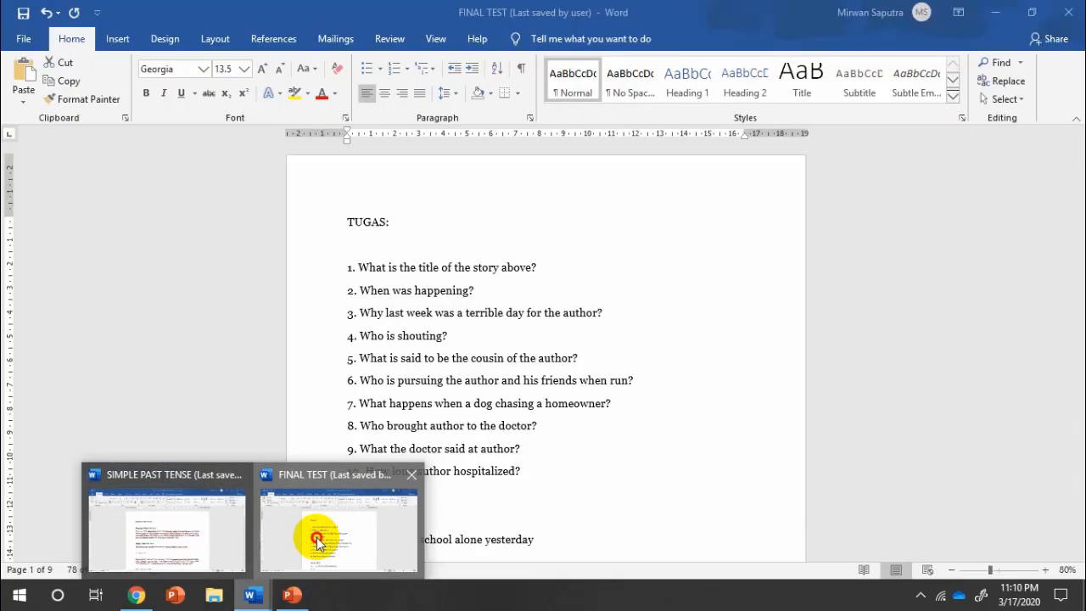
Select and copy question 1's sentence from the Word FINAL TEST document.
{"action": "left_click", "coordinate": [307, 531]}
{"action": "scroll", "coordinate": [715, 208], "scroll_direction": "down", "scroll_amount": 3}
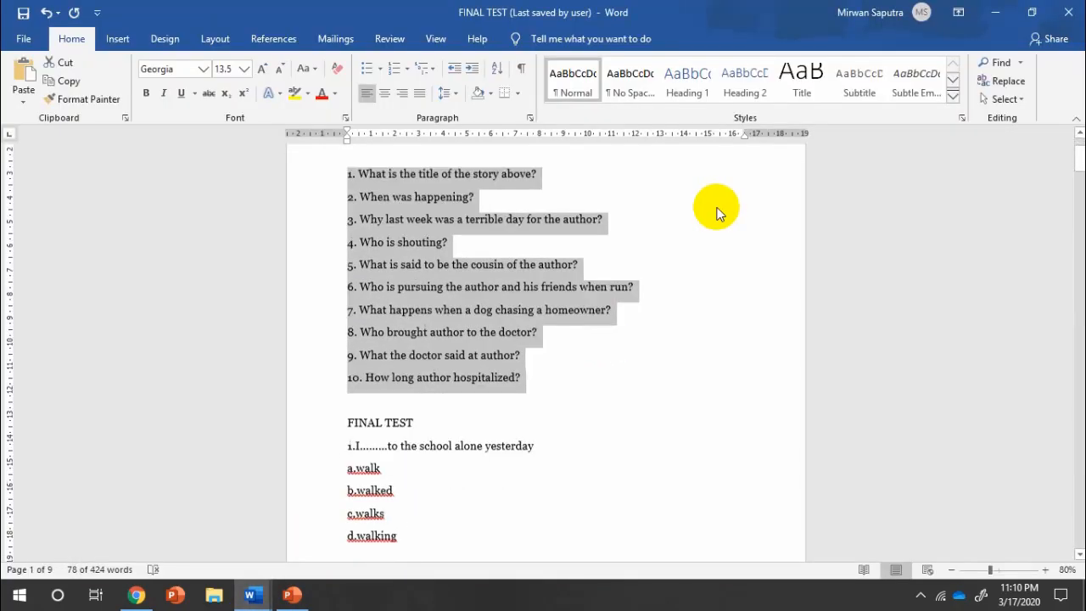
{"action": "scroll", "coordinate": [715, 212], "scroll_direction": "down", "scroll_amount": 2}
{"action": "left_click", "coordinate": [489, 323]}
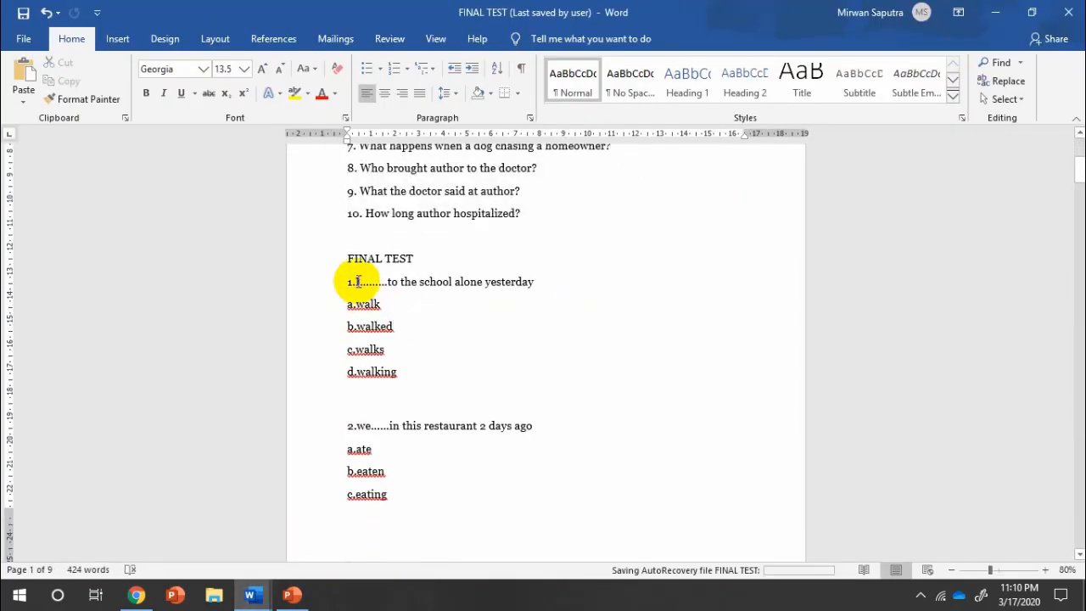
{"action": "left_click_drag", "start_coordinate": [356, 283], "coordinate": [528, 284]}
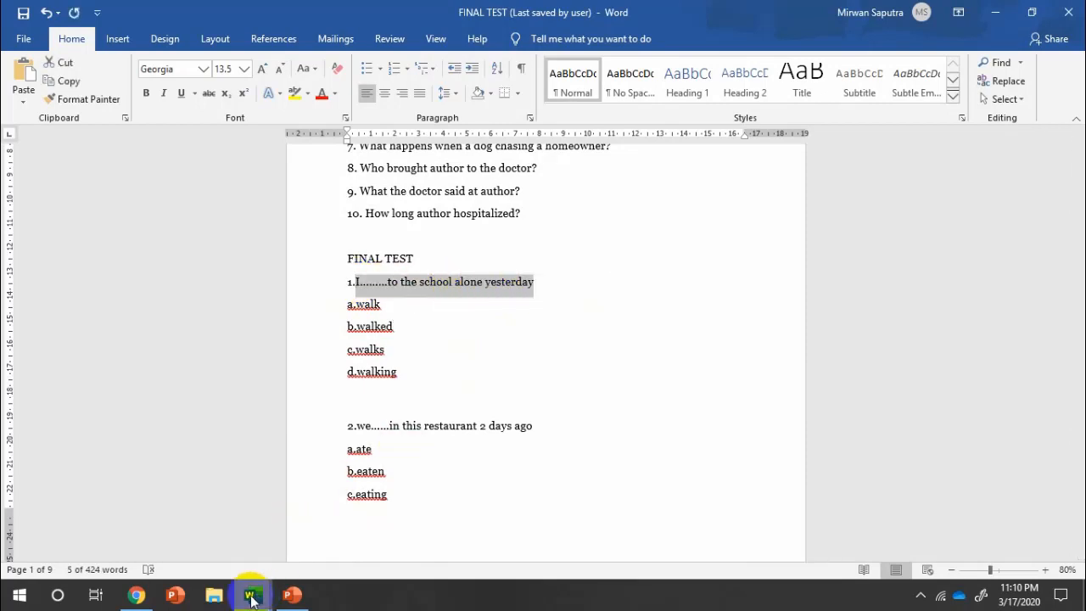
{"action": "left_click", "coordinate": [138, 595]}
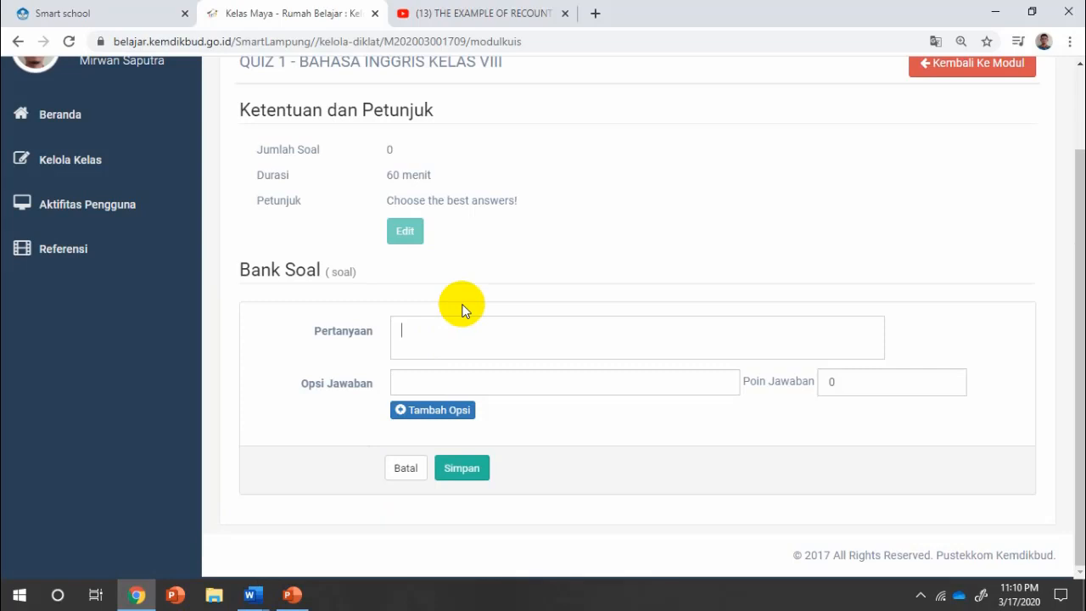
Paste the school-yesterday sentence as the question, end it with a period, and enter option 'walk'.
{"action": "type", "text": "I......to the school alone yesterday"}
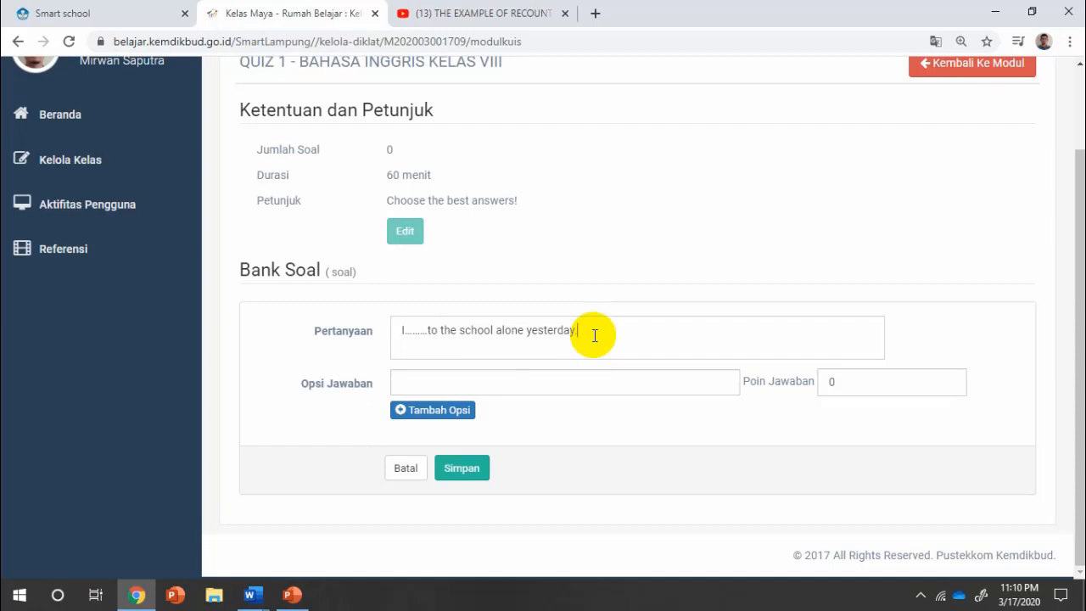
{"action": "type", "text": "."}
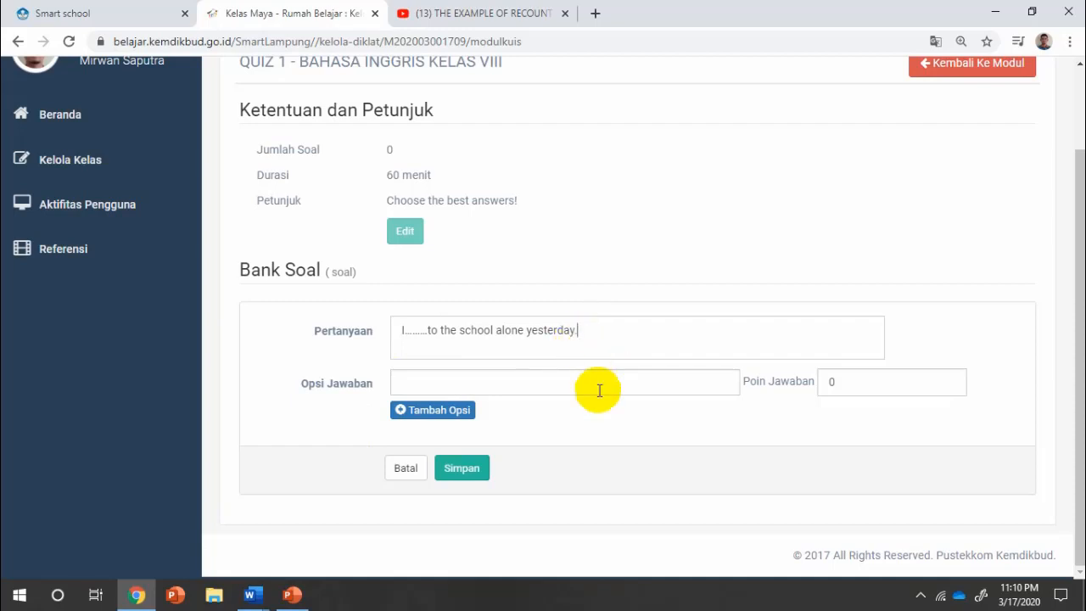
{"action": "left_click", "coordinate": [598, 390]}
{"action": "type", "text": "walk"}
Add three more answer options: walks, walked and walking.
{"action": "left_click", "coordinate": [454, 410]}
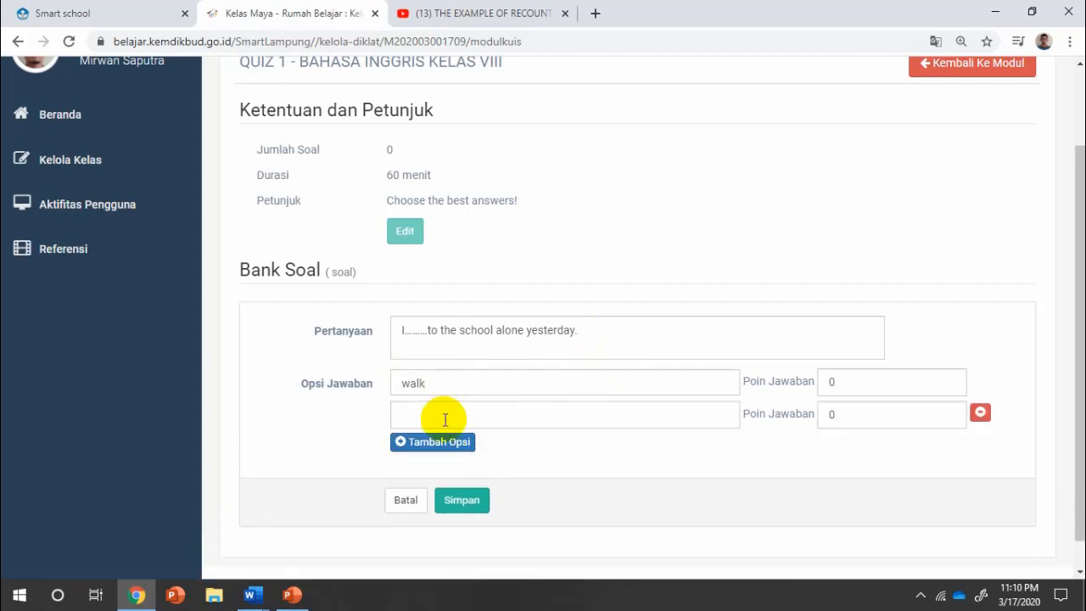
{"action": "type", "text": "walks"}
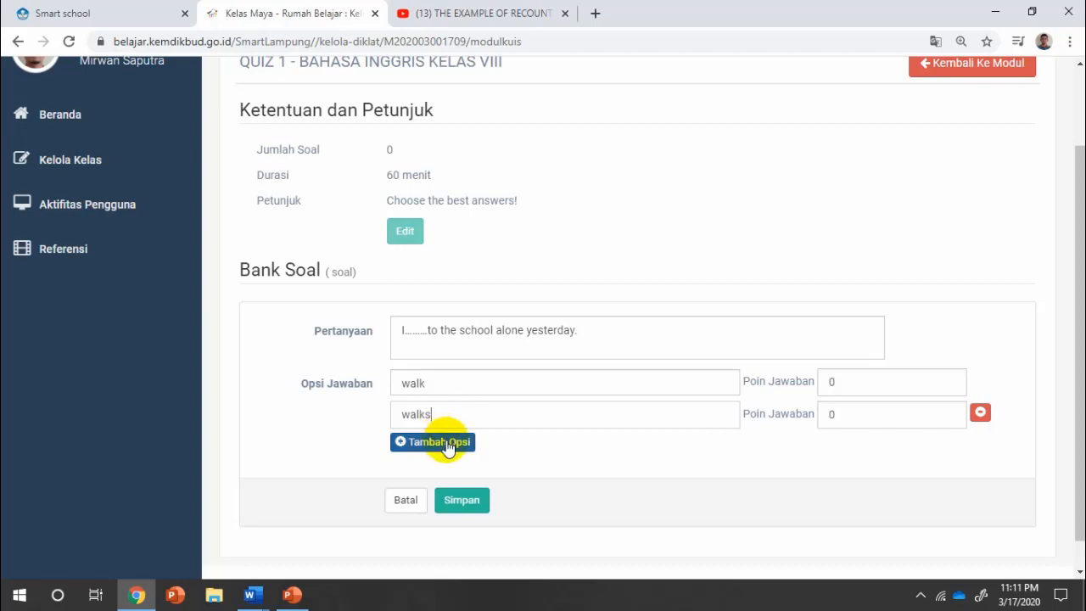
{"action": "left_click", "coordinate": [442, 441]}
{"action": "left_click", "coordinate": [447, 441]}
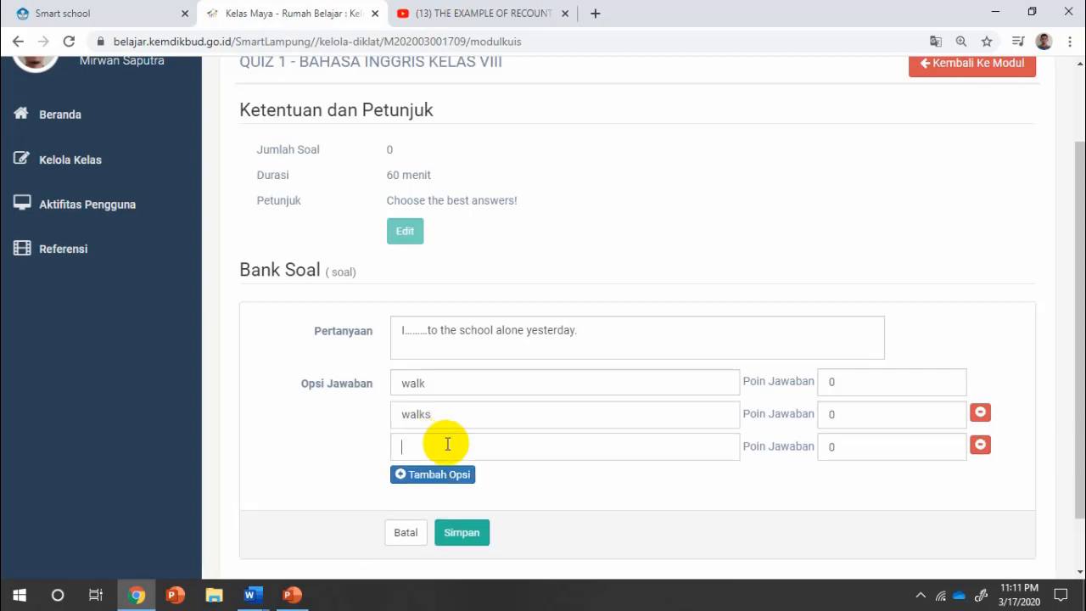
{"action": "type", "text": "walked"}
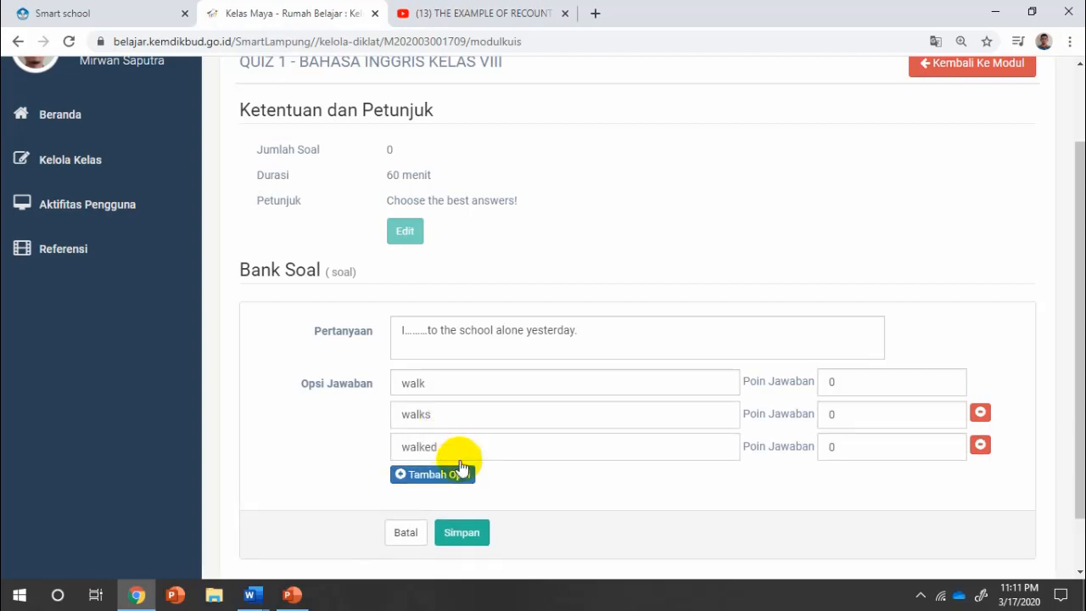
{"action": "left_click", "coordinate": [460, 472]}
{"action": "left_click", "coordinate": [457, 476]}
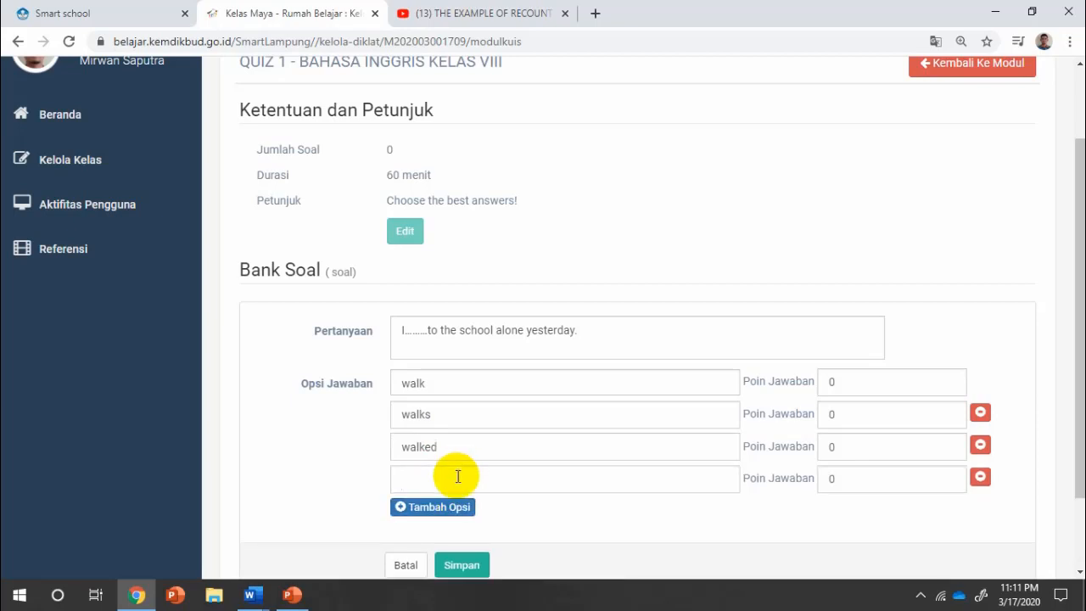
{"action": "type", "text": "walking"}
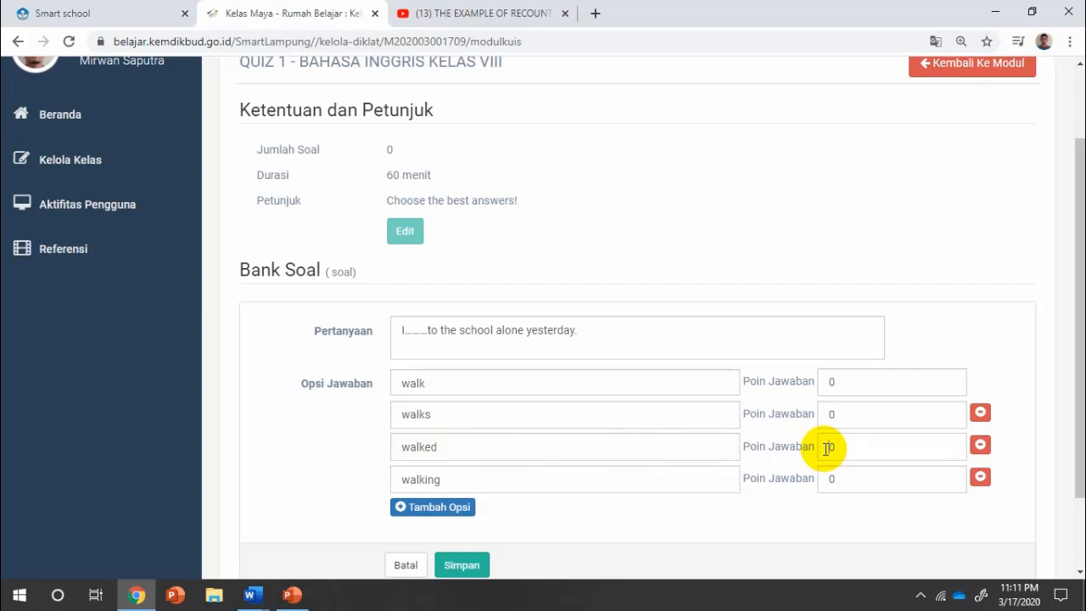
Give the answer 'walked' 50 points and save question 1.
{"action": "double_click", "coordinate": [827, 448]}
{"action": "type", "text": "10"}
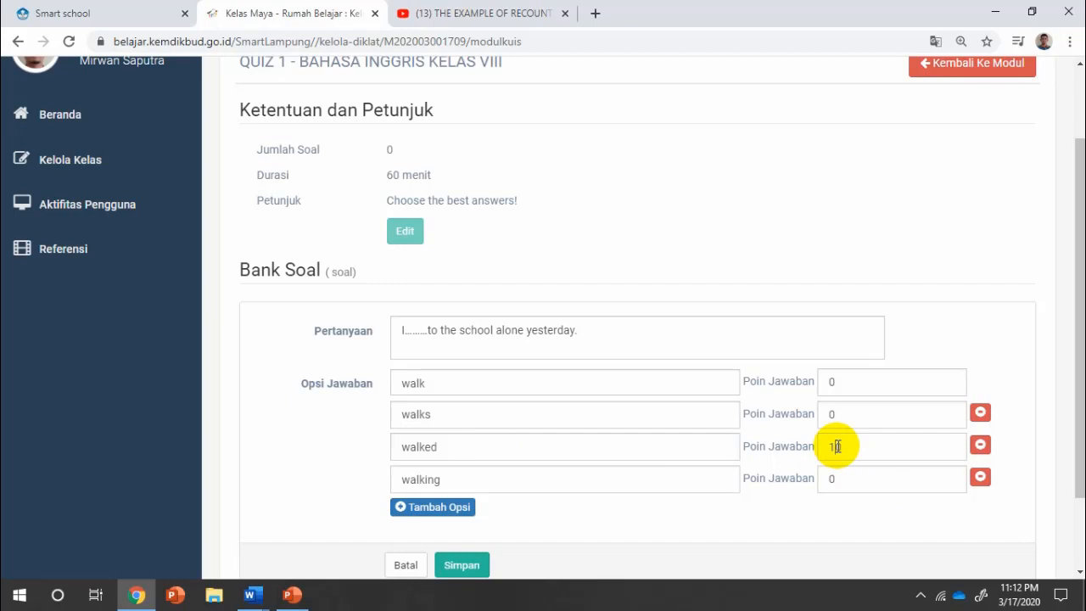
{"action": "double_click", "coordinate": [836, 446]}
{"action": "type", "text": "20"}
{"action": "key", "text": "BackSpace"}
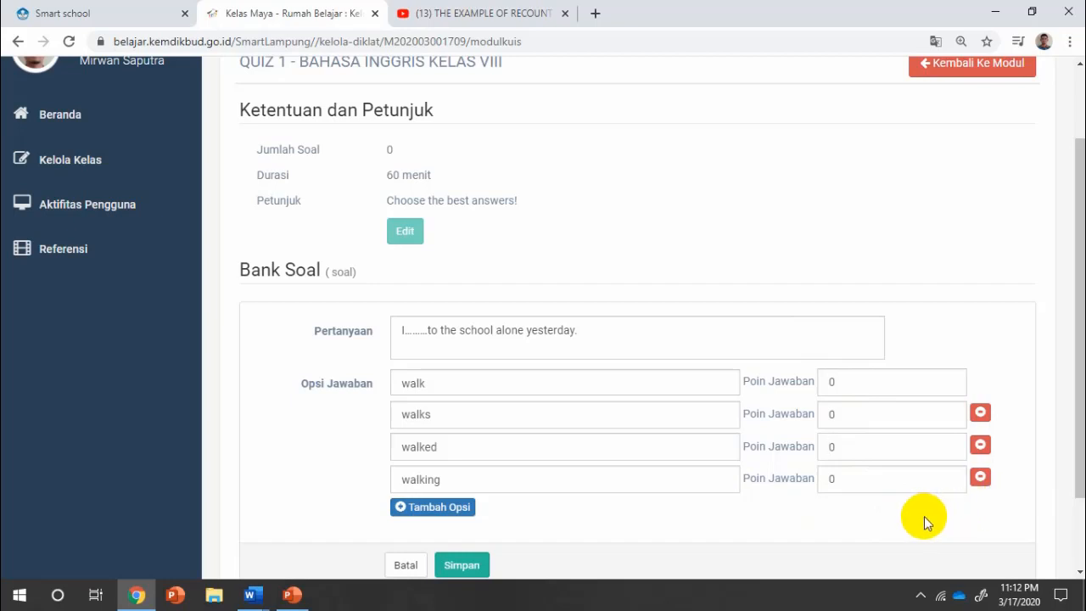
{"action": "type", "text": "5"}
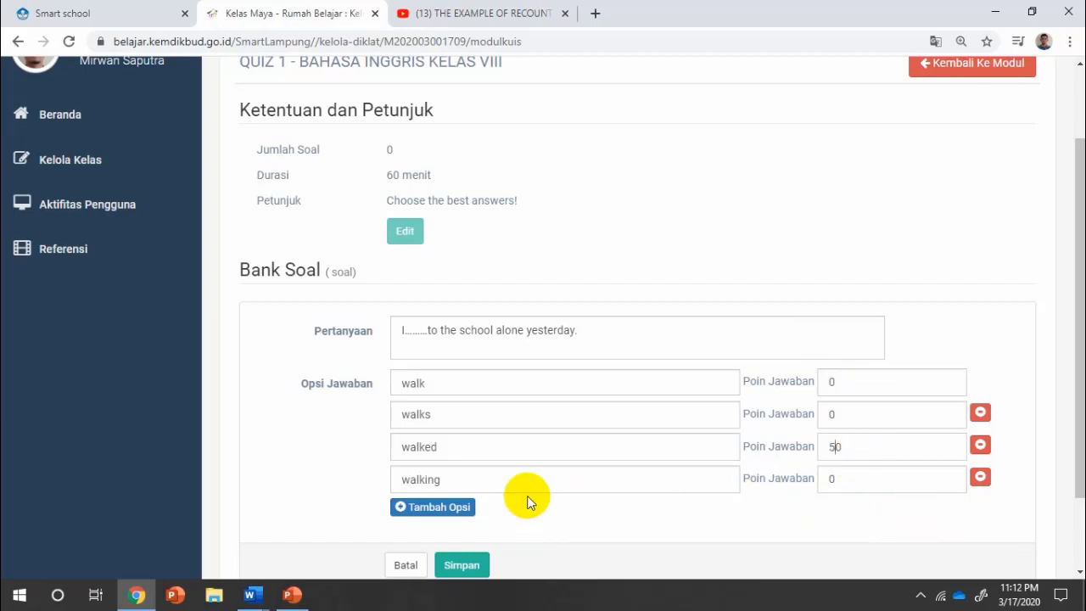
{"action": "scroll", "coordinate": [509, 492], "scroll_direction": "down", "scroll_amount": 2}
{"action": "left_click", "coordinate": [458, 467]}
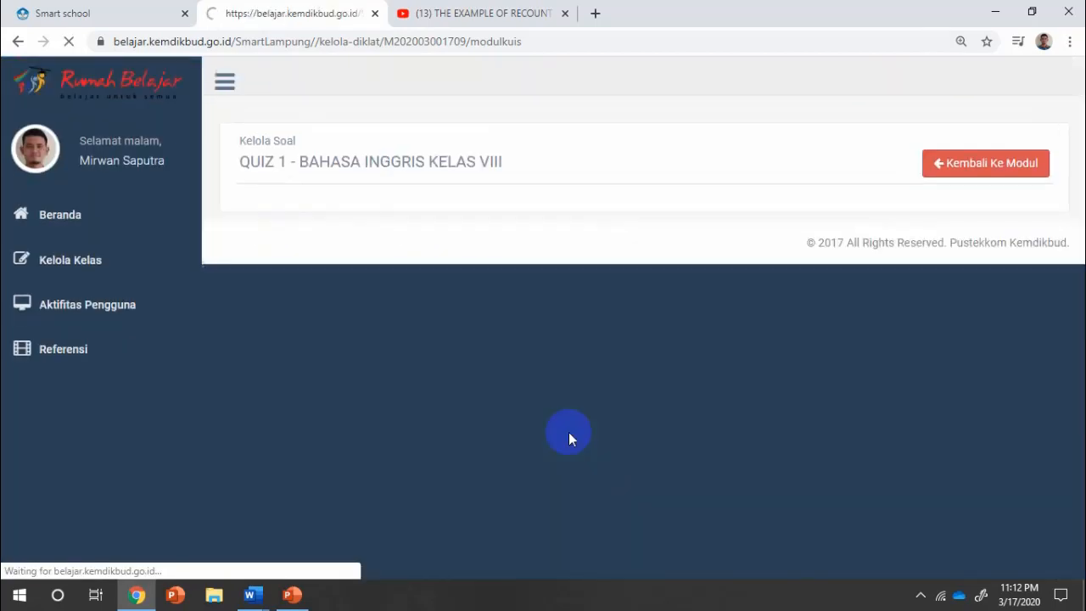
Start a new question form and copy question 2 from the Word FINAL TEST document.
{"action": "scroll", "coordinate": [616, 417], "scroll_direction": "down", "scroll_amount": 1}
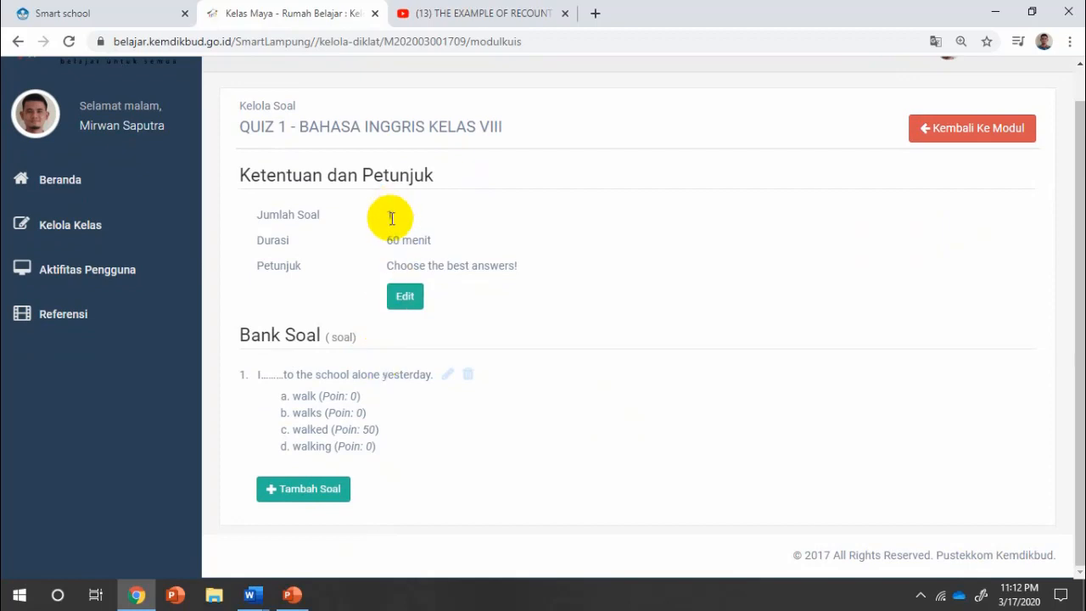
{"action": "left_click", "coordinate": [334, 485]}
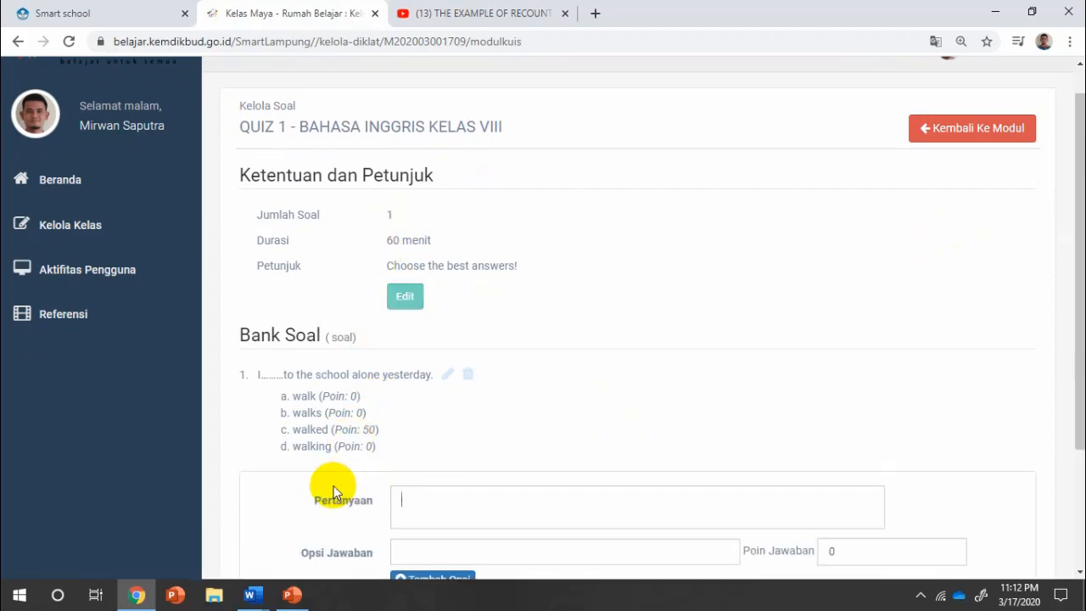
{"action": "scroll", "coordinate": [591, 459], "scroll_direction": "down", "scroll_amount": 2}
{"action": "mouse_move", "coordinate": [251, 592]}
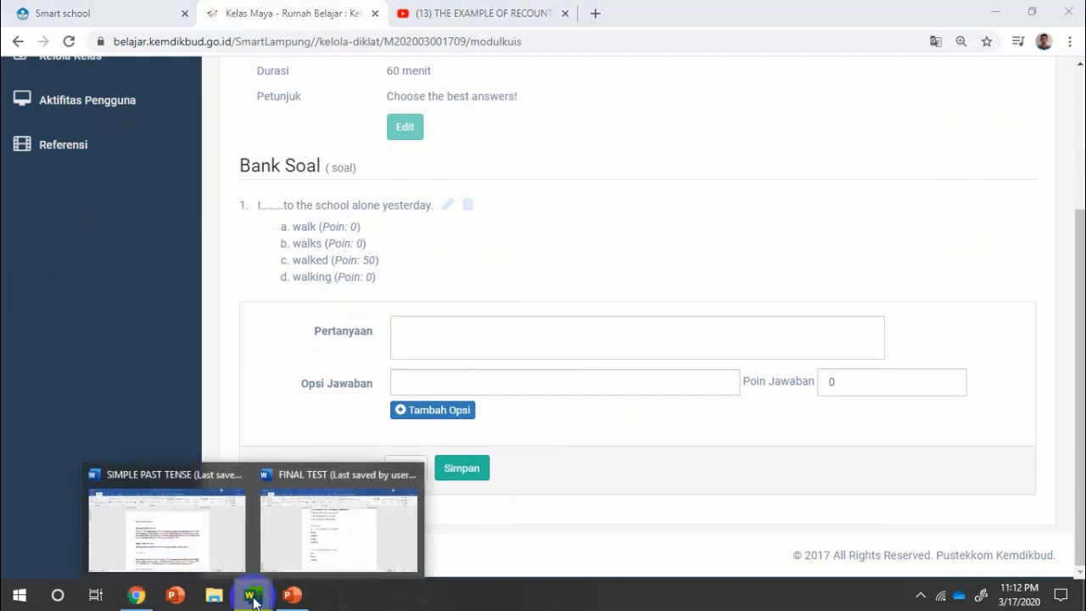
{"action": "left_click", "coordinate": [286, 540]}
{"action": "scroll", "coordinate": [443, 323], "scroll_direction": "down", "scroll_amount": 1}
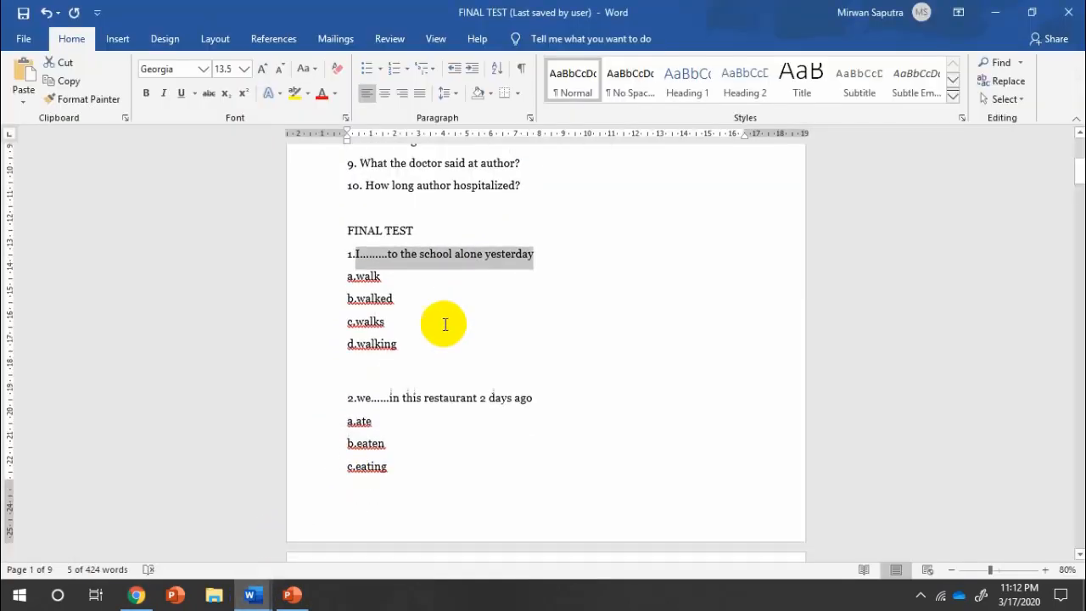
{"action": "left_click_drag", "start_coordinate": [359, 402], "coordinate": [529, 407]}
{"action": "key", "text": "ctrl+c"}
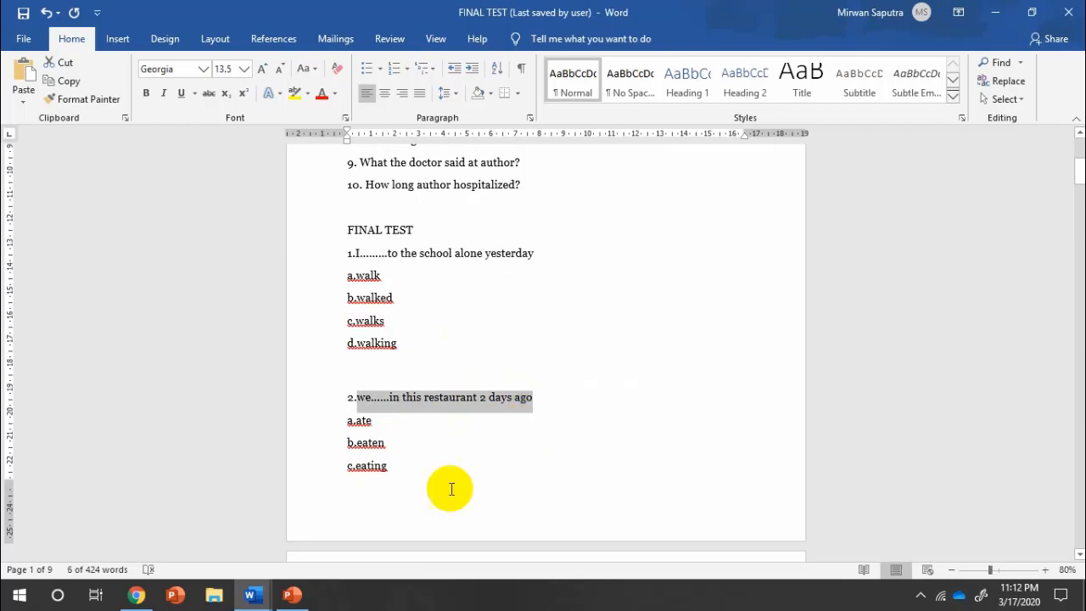
{"action": "left_click", "coordinate": [136, 595]}
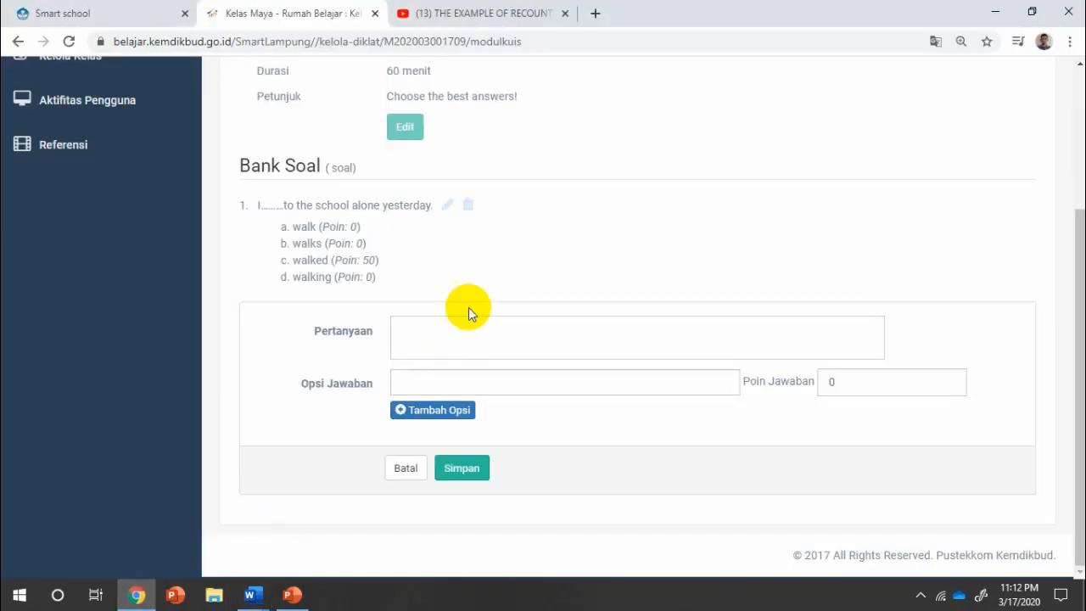
Paste 'We......in this restaurant 2 days ago.' as the question, capitalising the opening W.
{"action": "key", "text": "ctrl+v"}
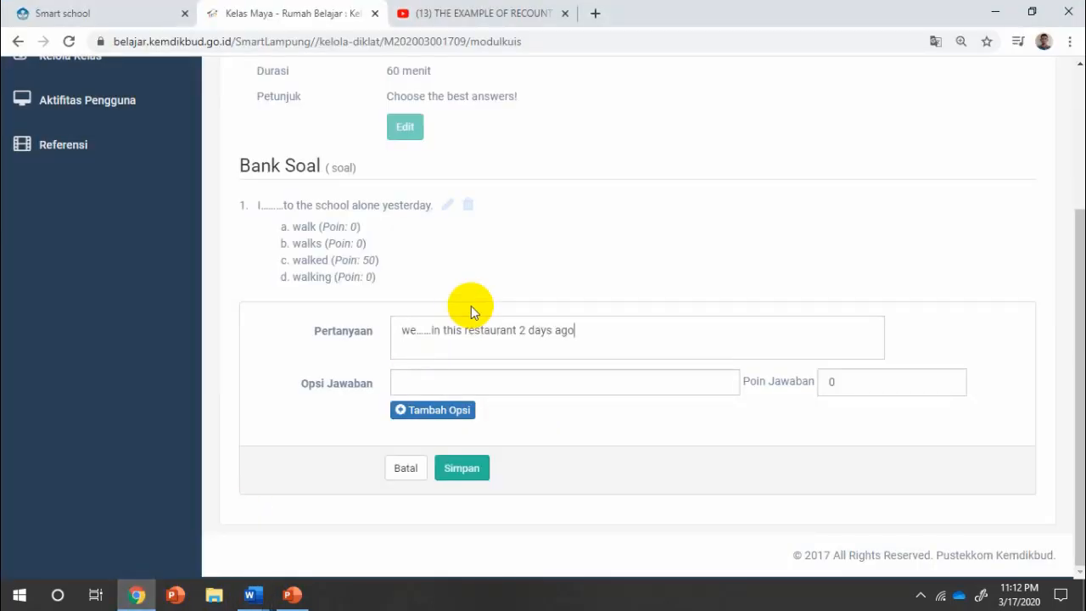
{"action": "left_click", "coordinate": [409, 334]}
{"action": "key", "text": "BackSpace"}
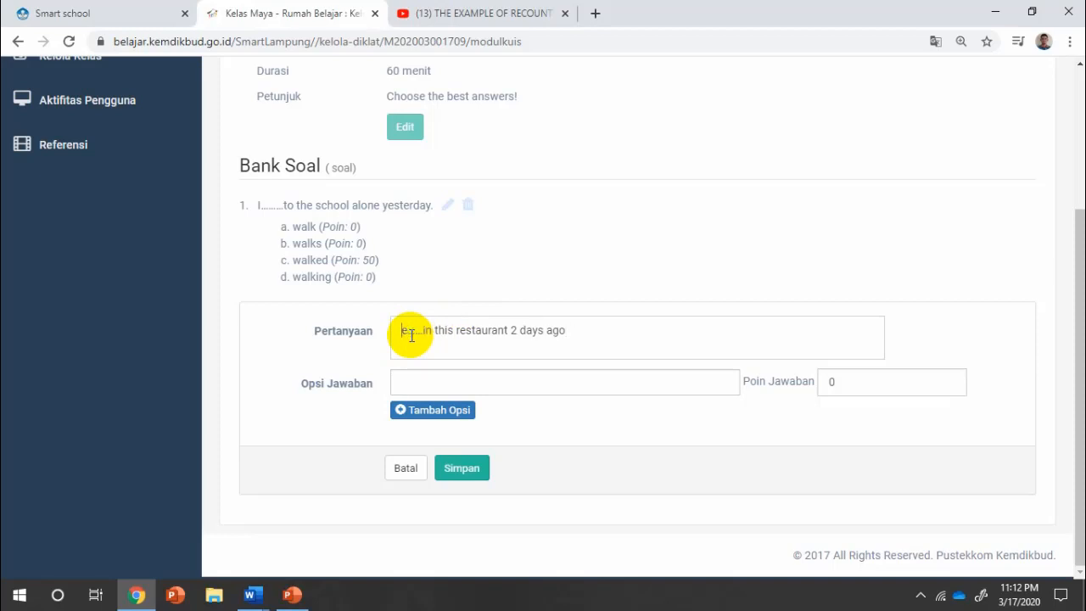
{"action": "type", "text": "W"}
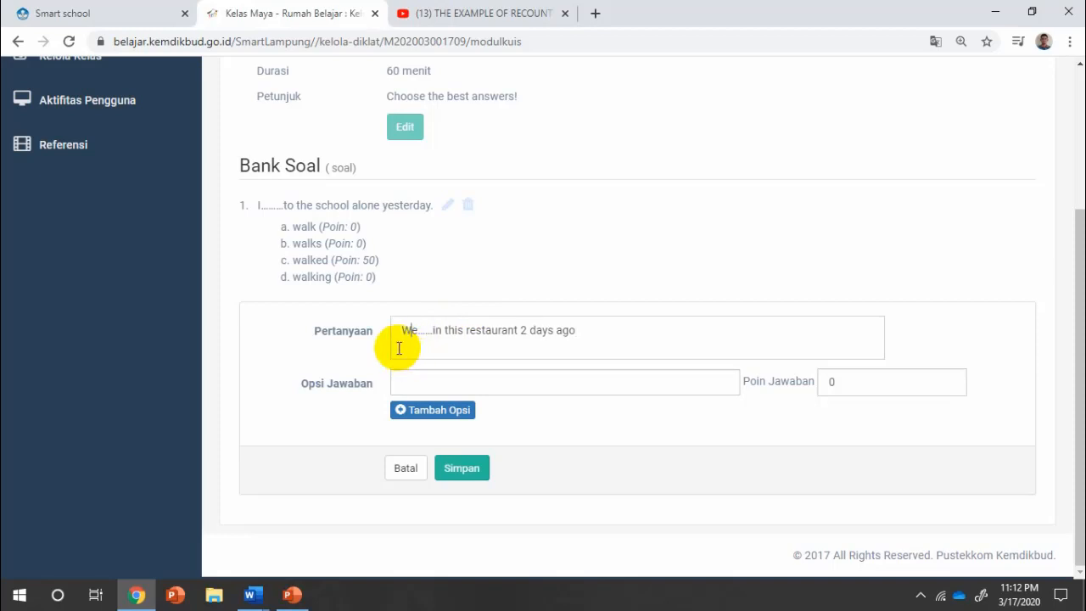
{"action": "left_click", "coordinate": [591, 334]}
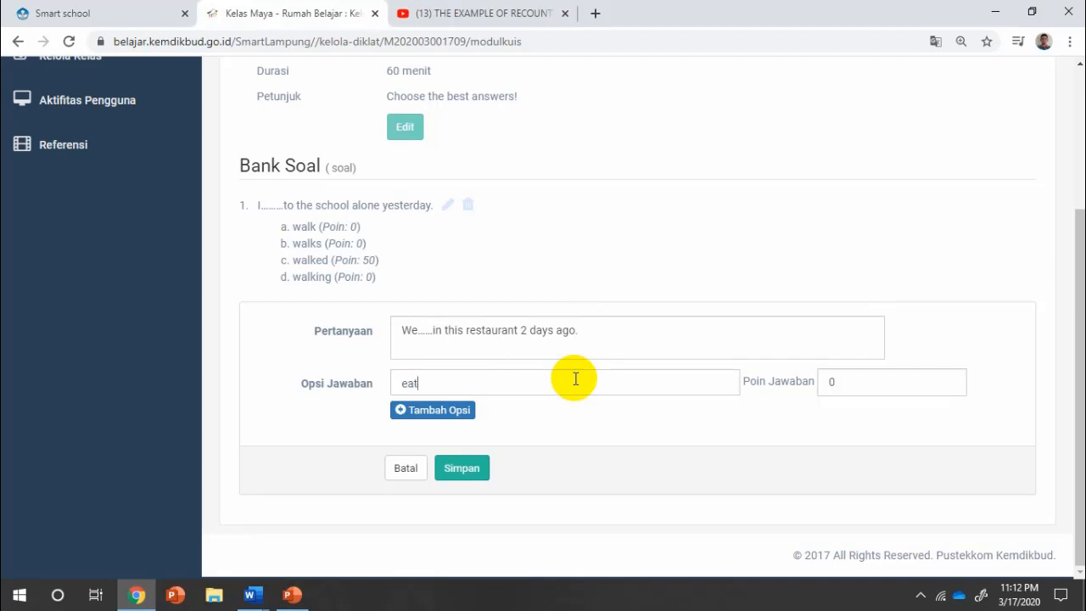
Add options eat, ate, eating and eaten, with ate worth 50 points, and save question 2.
{"action": "left_click", "coordinate": [458, 412]}
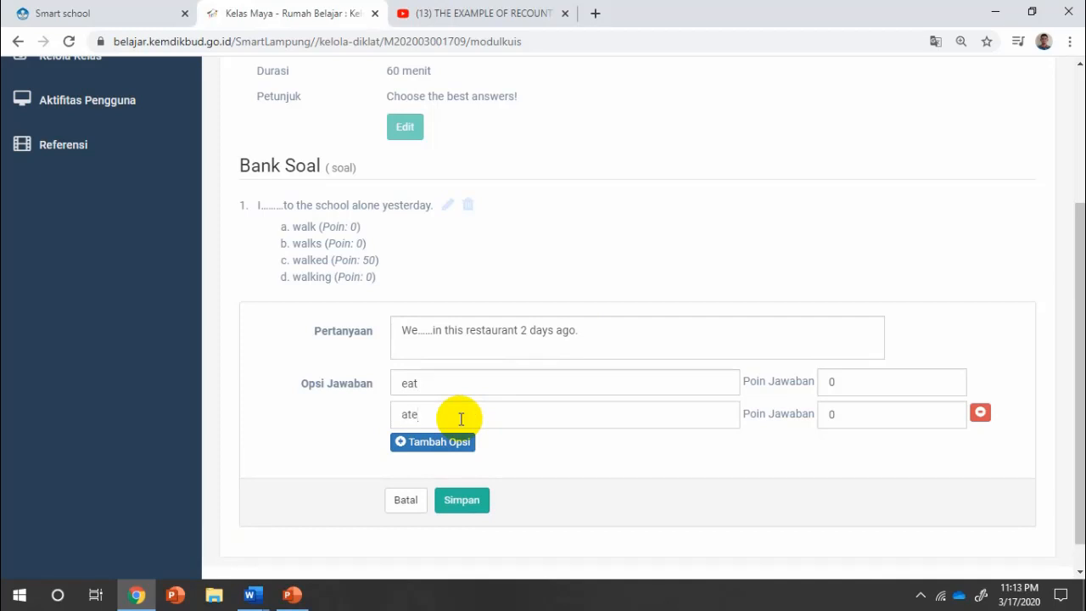
{"action": "left_click", "coordinate": [447, 442]}
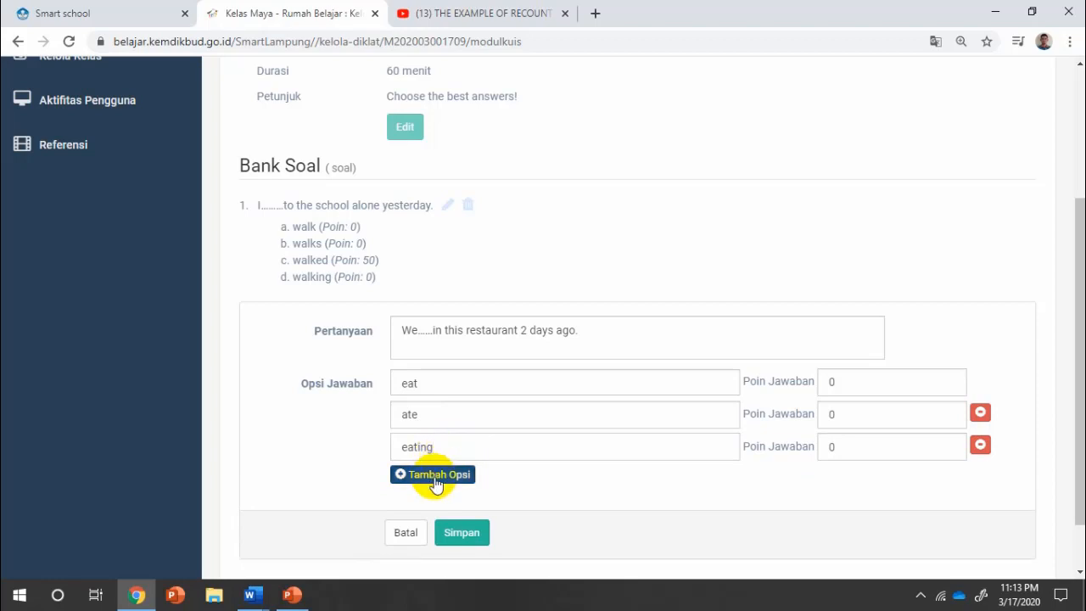
{"action": "left_click", "coordinate": [432, 473]}
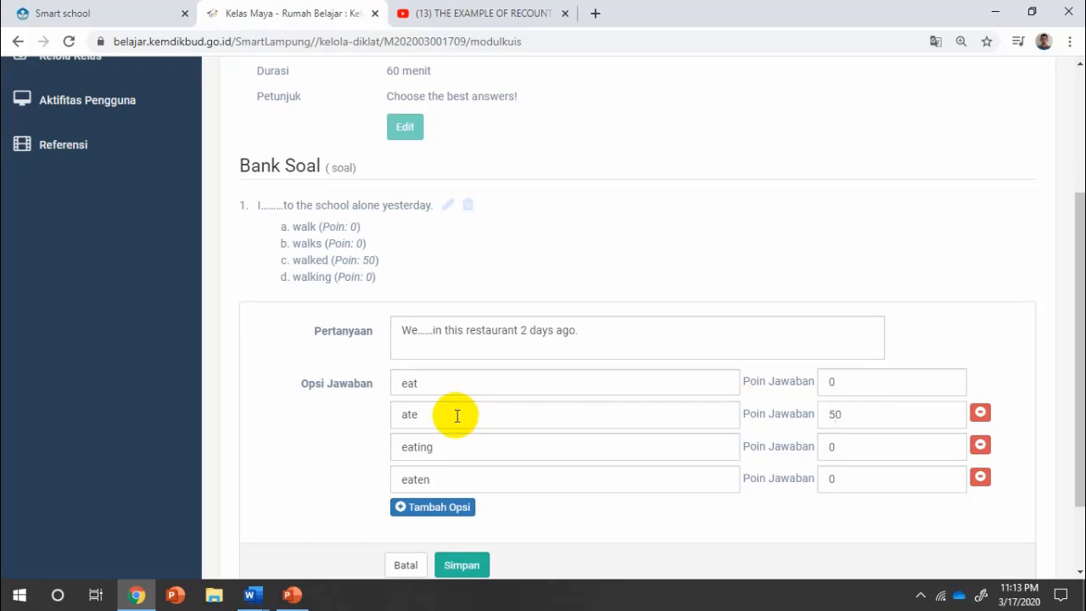
{"action": "left_click", "coordinate": [461, 564]}
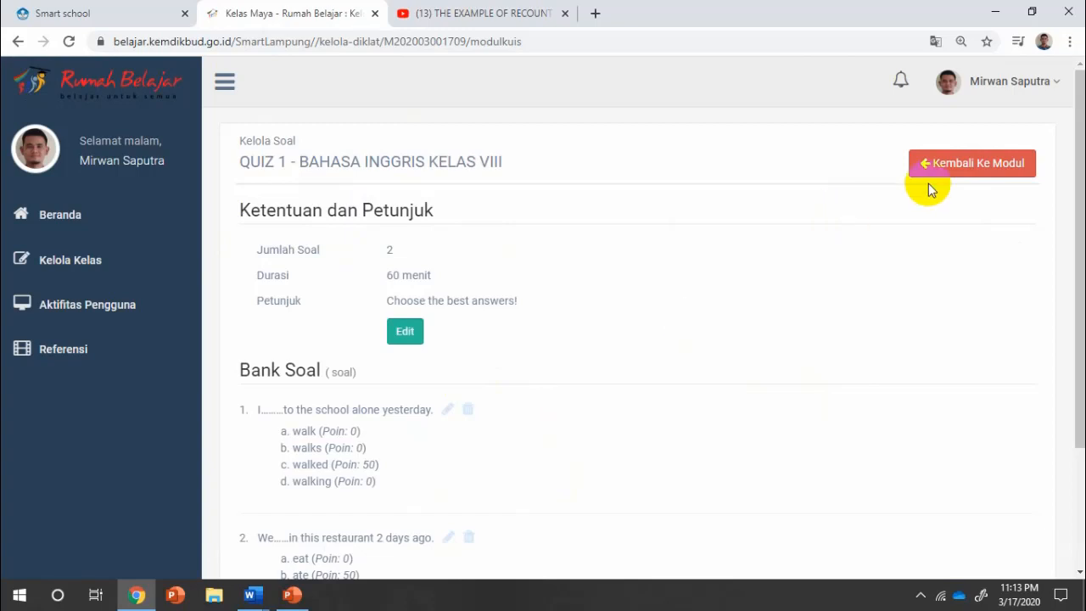
Return to the BAHASA INGGRIS KELAS VIII module page and check QUIZ 1 under Kegiatan Belajar ke 1.
{"action": "left_click", "coordinate": [970, 170]}
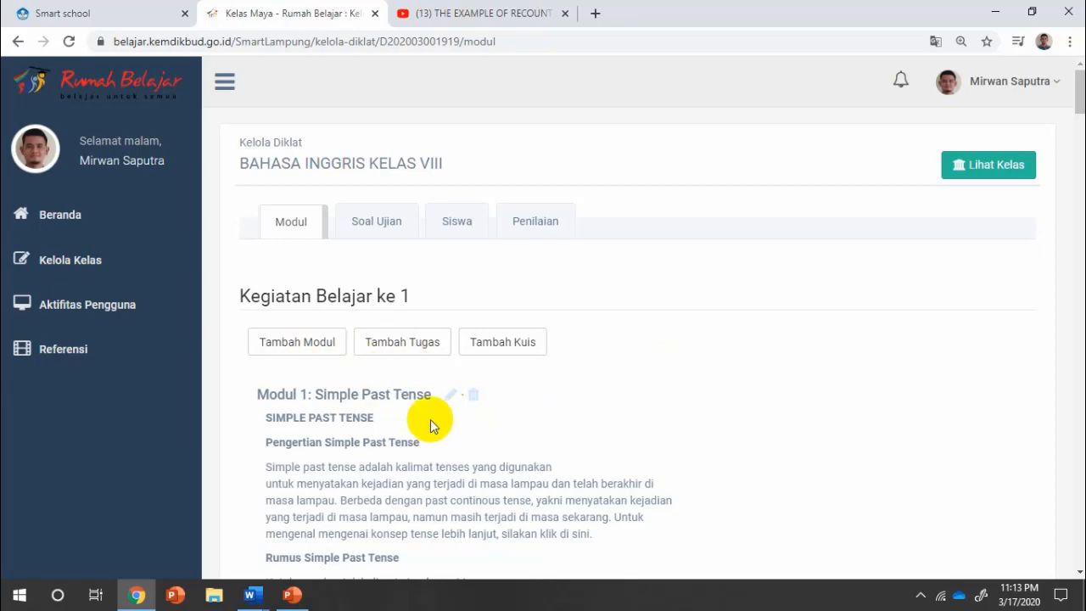
{"action": "scroll", "coordinate": [430, 420], "scroll_direction": "down", "scroll_amount": 4}
{"action": "scroll", "coordinate": [426, 416], "scroll_direction": "down", "scroll_amount": 14}
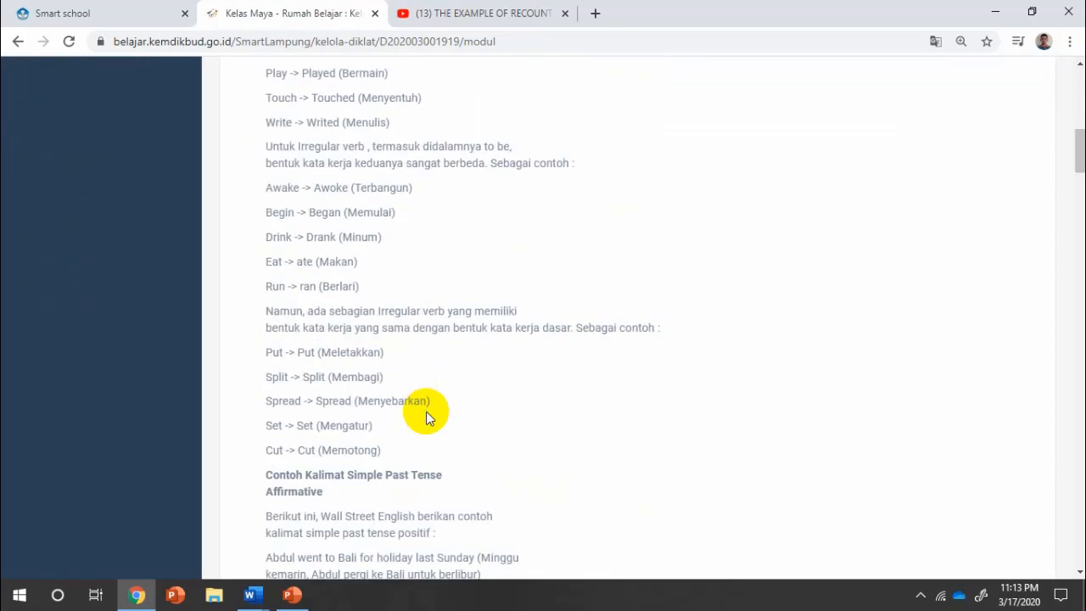
{"action": "scroll", "coordinate": [428, 413], "scroll_direction": "down", "scroll_amount": 12}
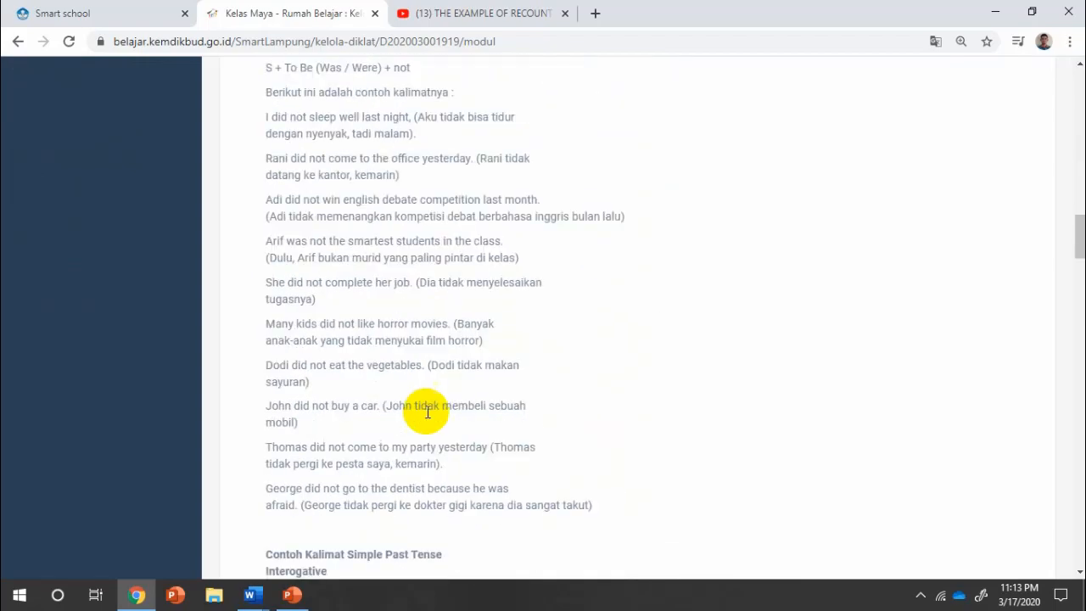
{"action": "scroll", "coordinate": [427, 418], "scroll_direction": "down", "scroll_amount": 9}
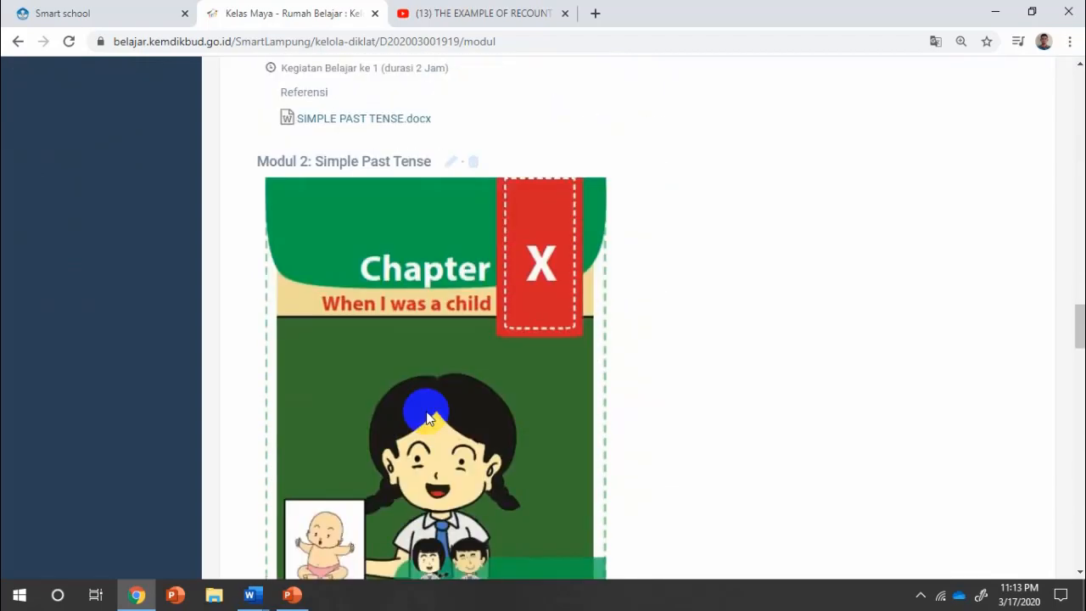
{"action": "scroll", "coordinate": [427, 417], "scroll_direction": "down", "scroll_amount": 1}
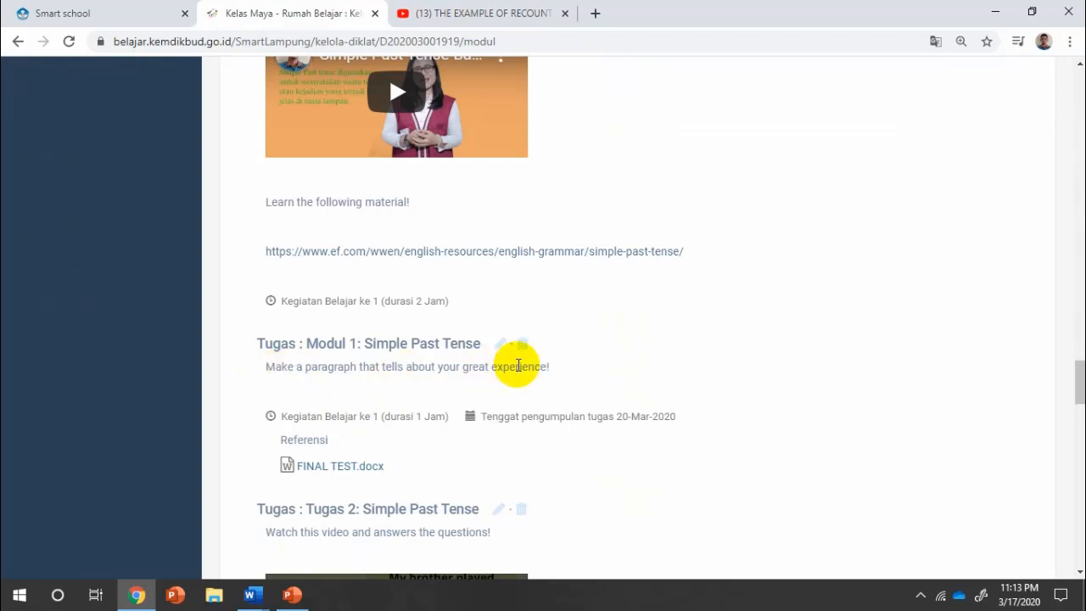
{"action": "scroll", "coordinate": [517, 364], "scroll_direction": "down", "scroll_amount": 3}
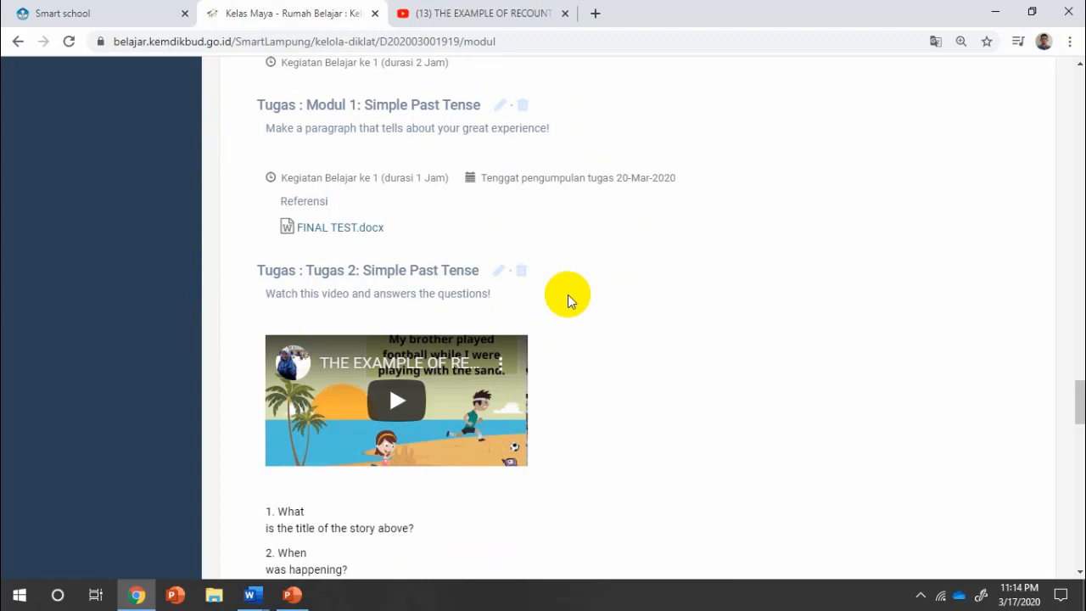
{"action": "scroll", "coordinate": [567, 295], "scroll_direction": "down", "scroll_amount": 8}
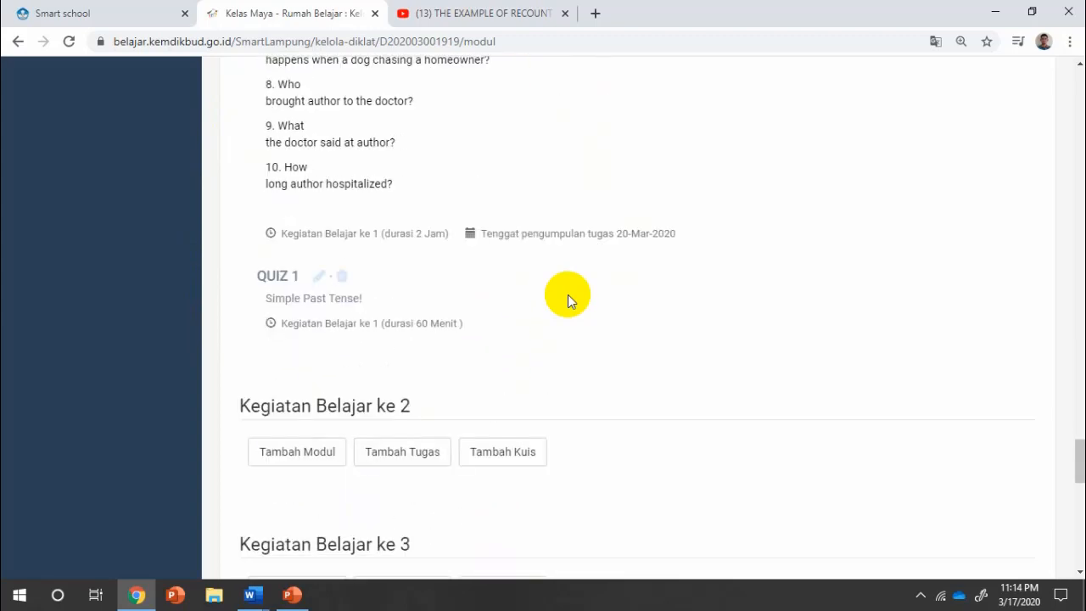
{"action": "scroll", "coordinate": [567, 294], "scroll_direction": "down", "scroll_amount": 1}
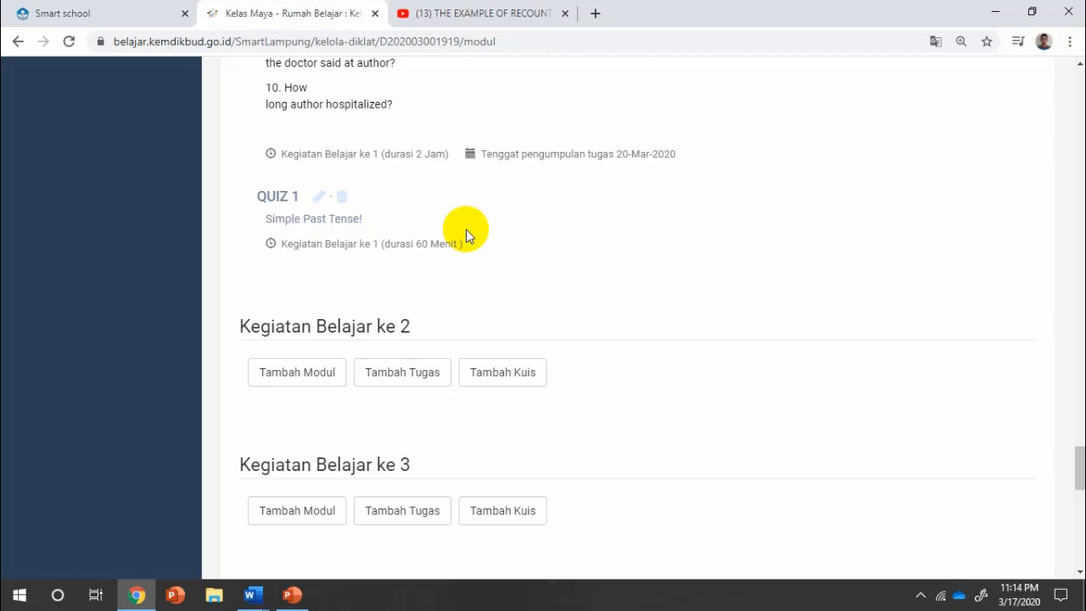
{"action": "scroll", "coordinate": [465, 229], "scroll_direction": "up", "scroll_amount": 15}
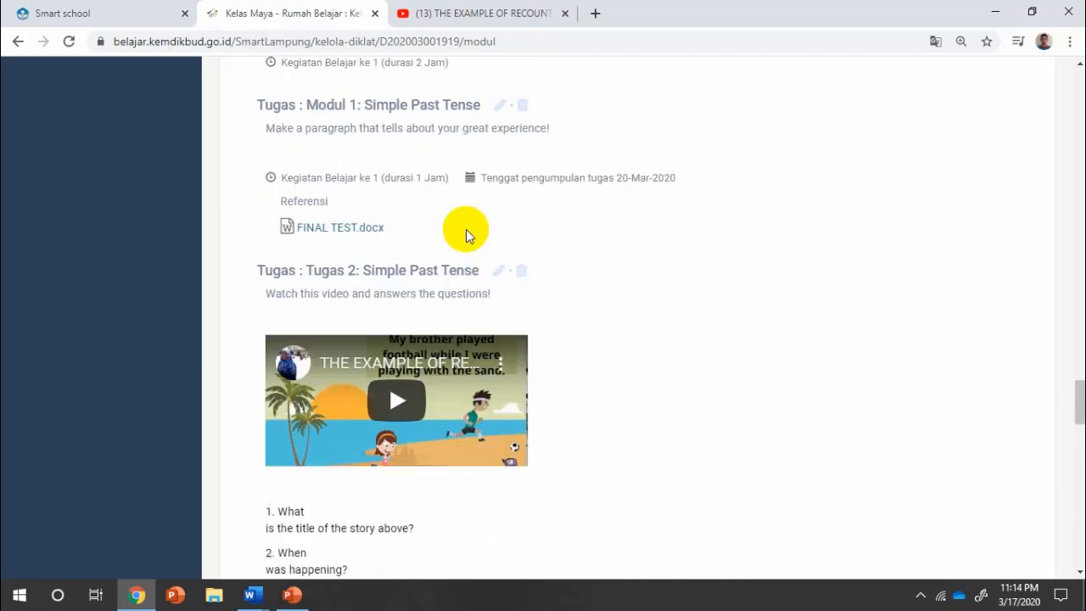
{"action": "scroll", "coordinate": [466, 229], "scroll_direction": "up", "scroll_amount": 15}
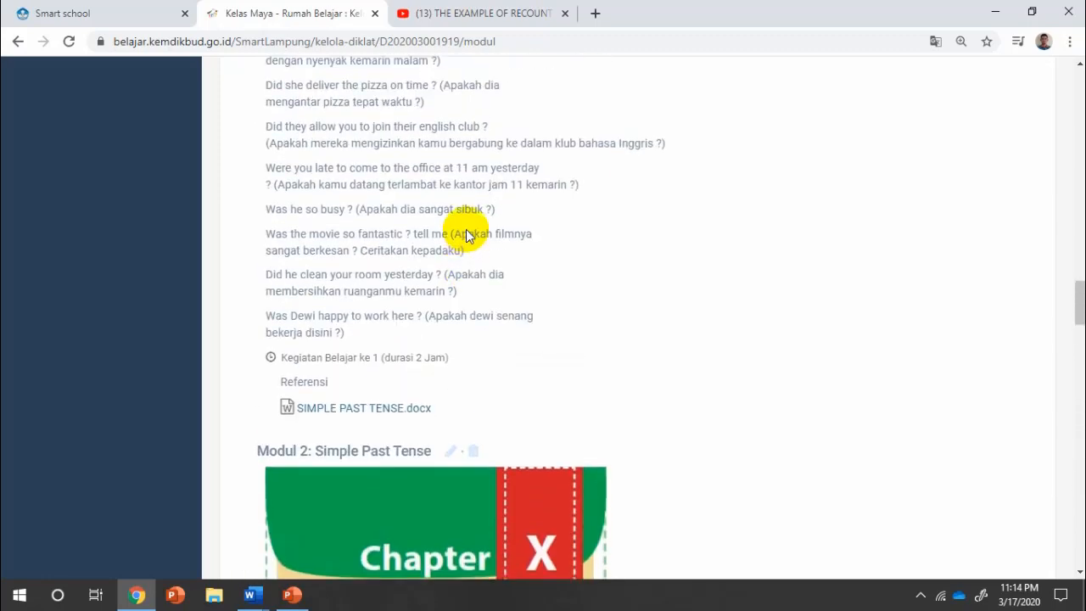
{"action": "scroll", "coordinate": [466, 229], "scroll_direction": "up", "scroll_amount": 15}
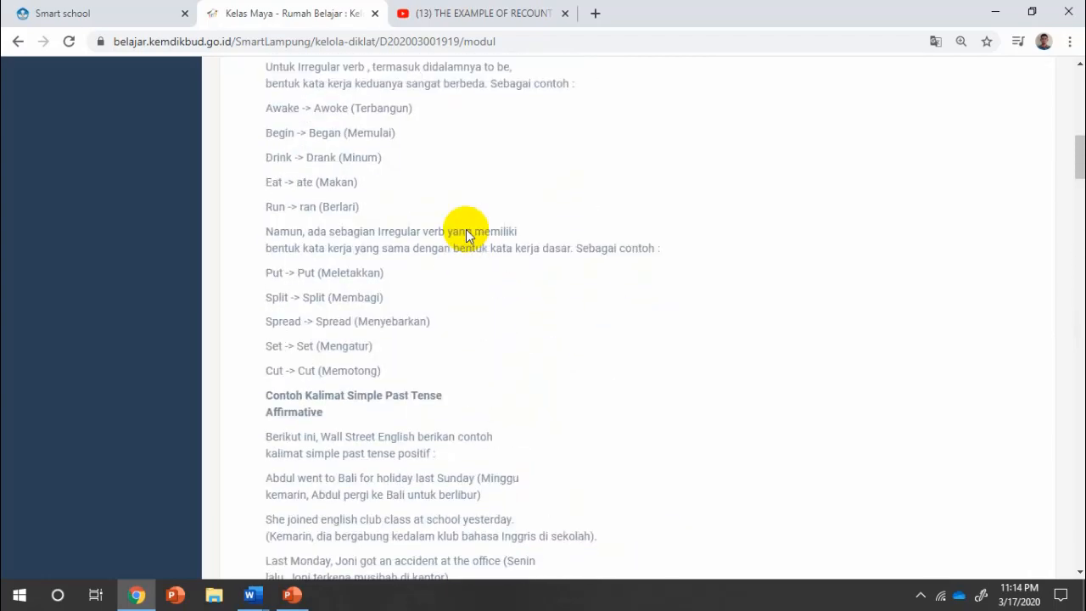
{"action": "scroll", "coordinate": [465, 229], "scroll_direction": "up", "scroll_amount": 4}
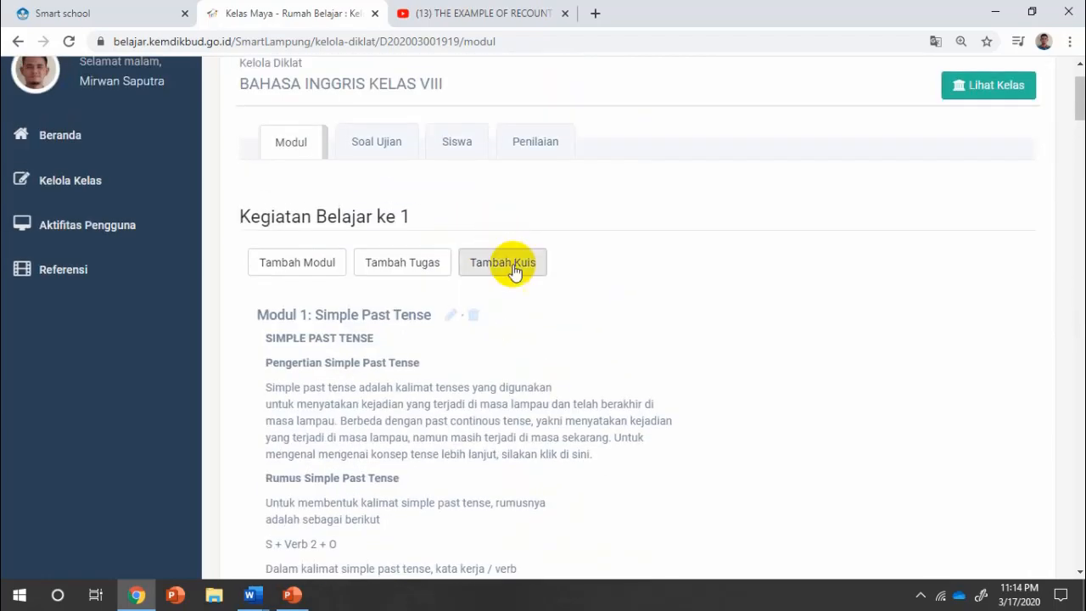